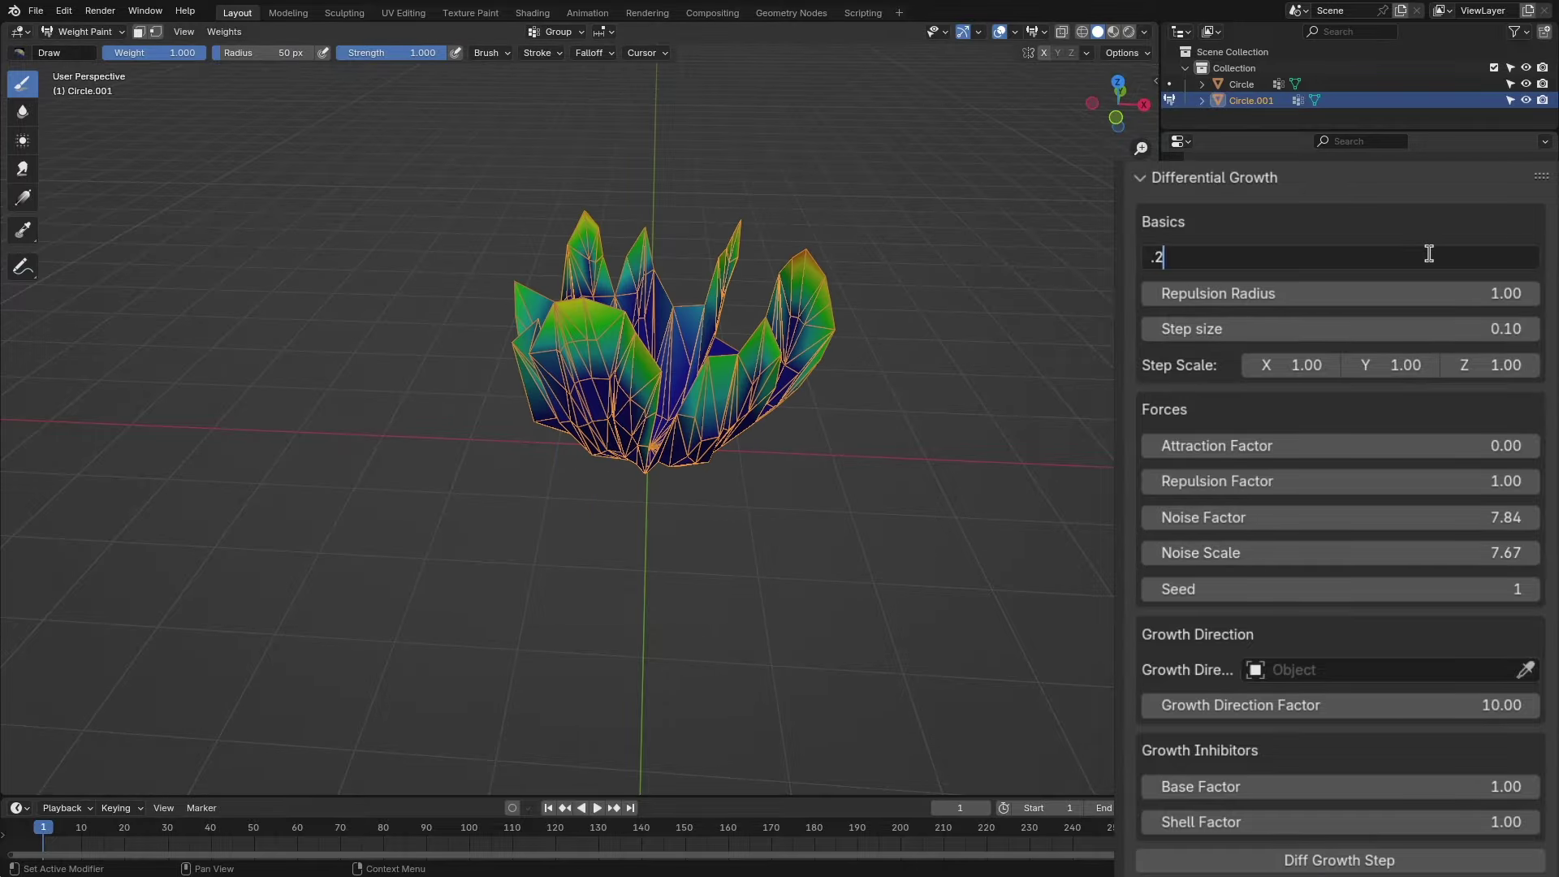
Step: Set the Split Radius to 0.3 and grow Circle.001 with several Diff Growth Steps
double_click(1340, 257)
type("0.1")
key("Return")
middle_click_drag(1340, 257, 871, 443)
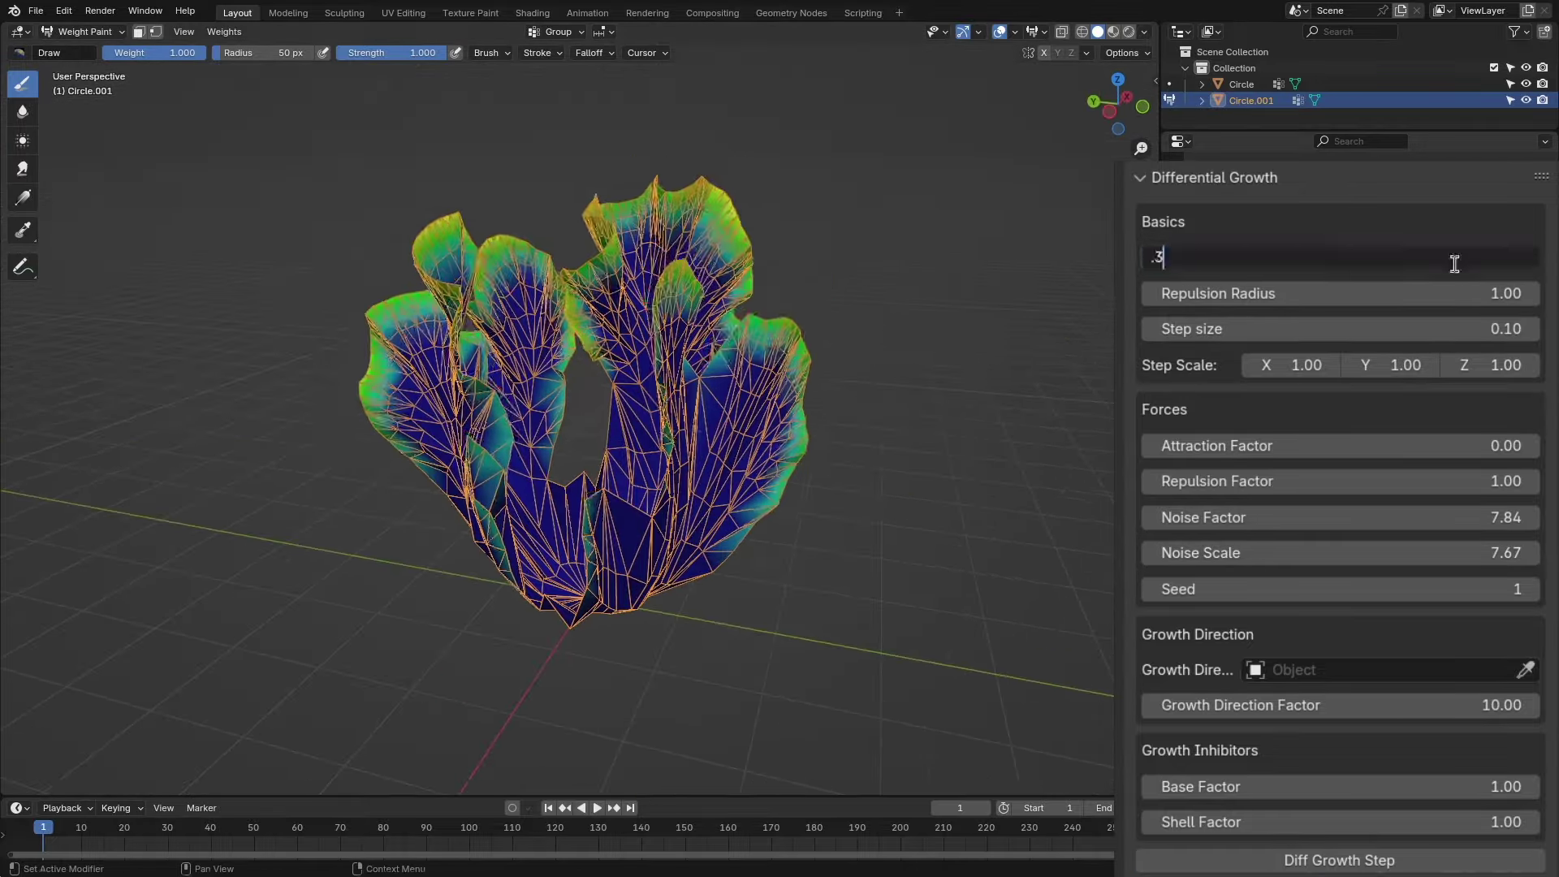
key("Return")
left_click(1394, 861)
left_click(1394, 861)
left_click(1394, 861)
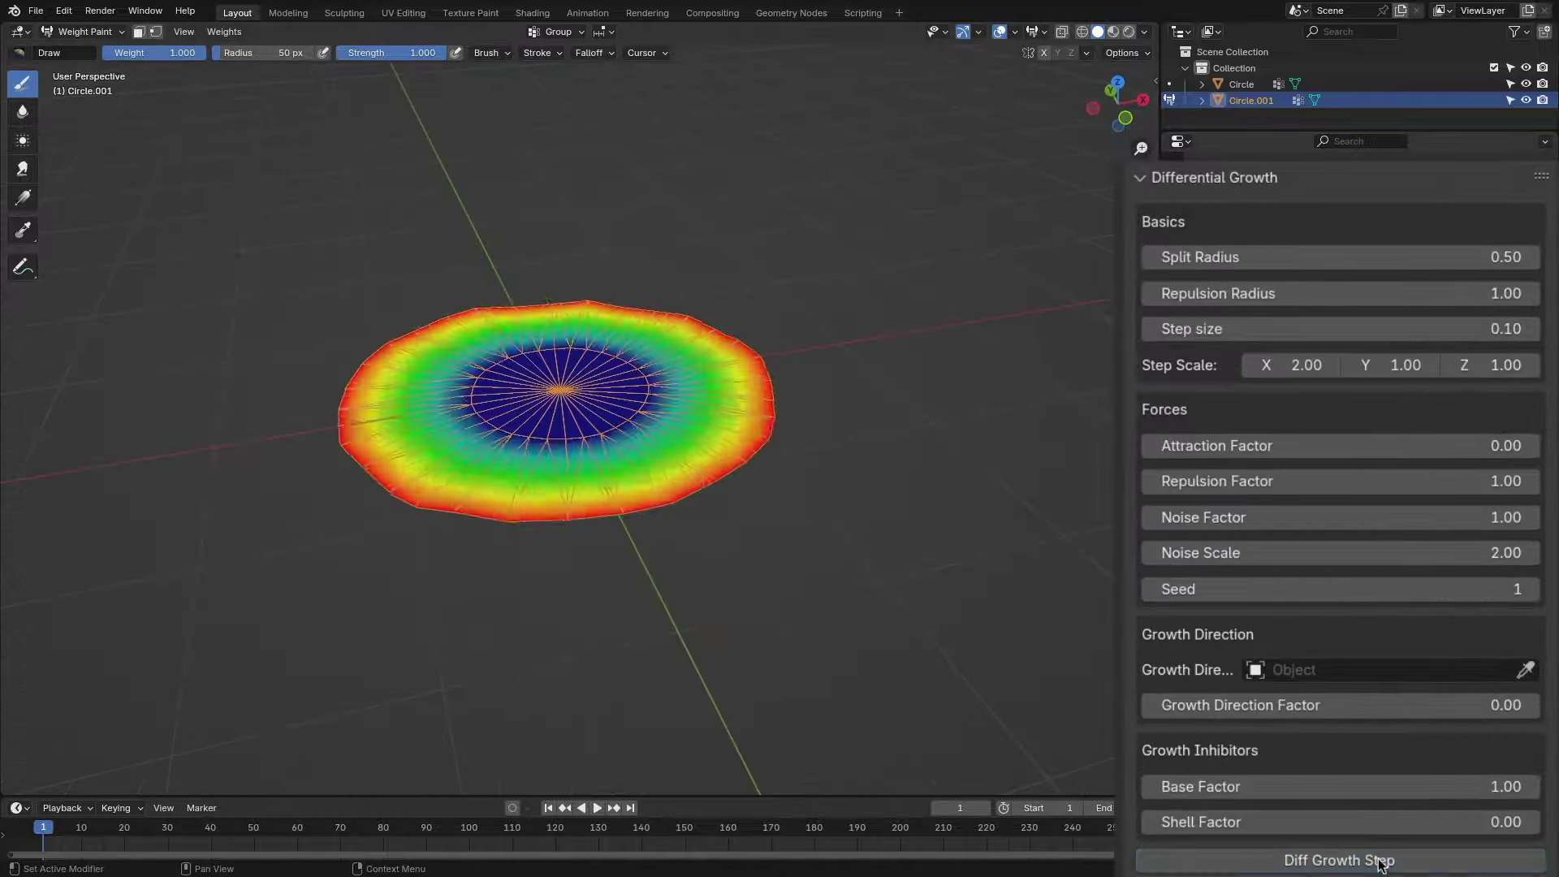
Step: Run Diff Growth Steps on the disc at Step Scale X 2.00 and at Step Scale Z 3.00
left_click(1377, 859)
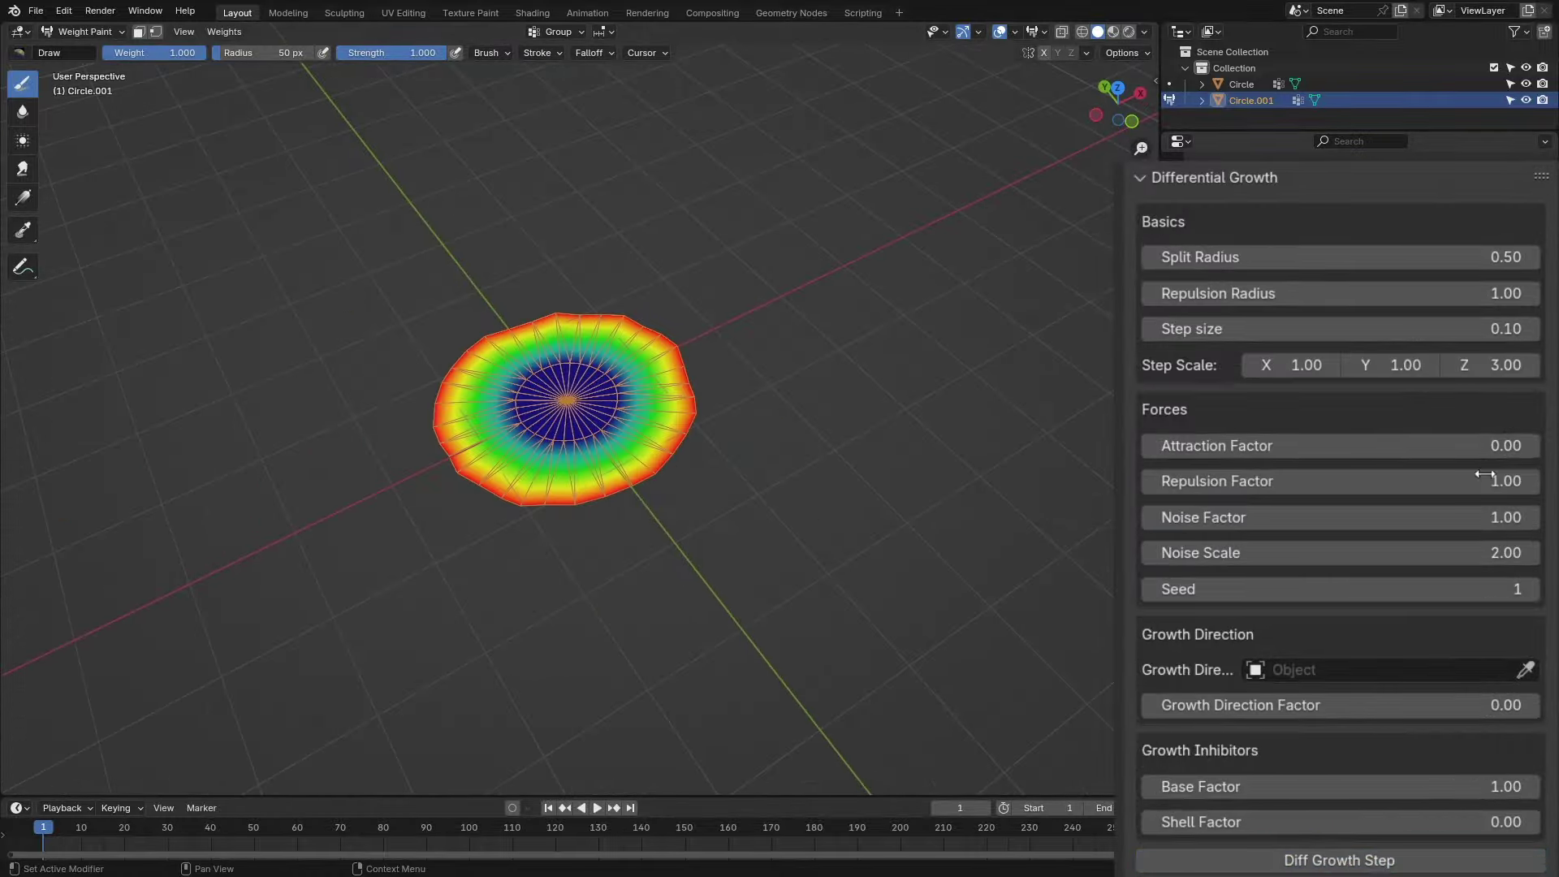
left_click(1340, 858)
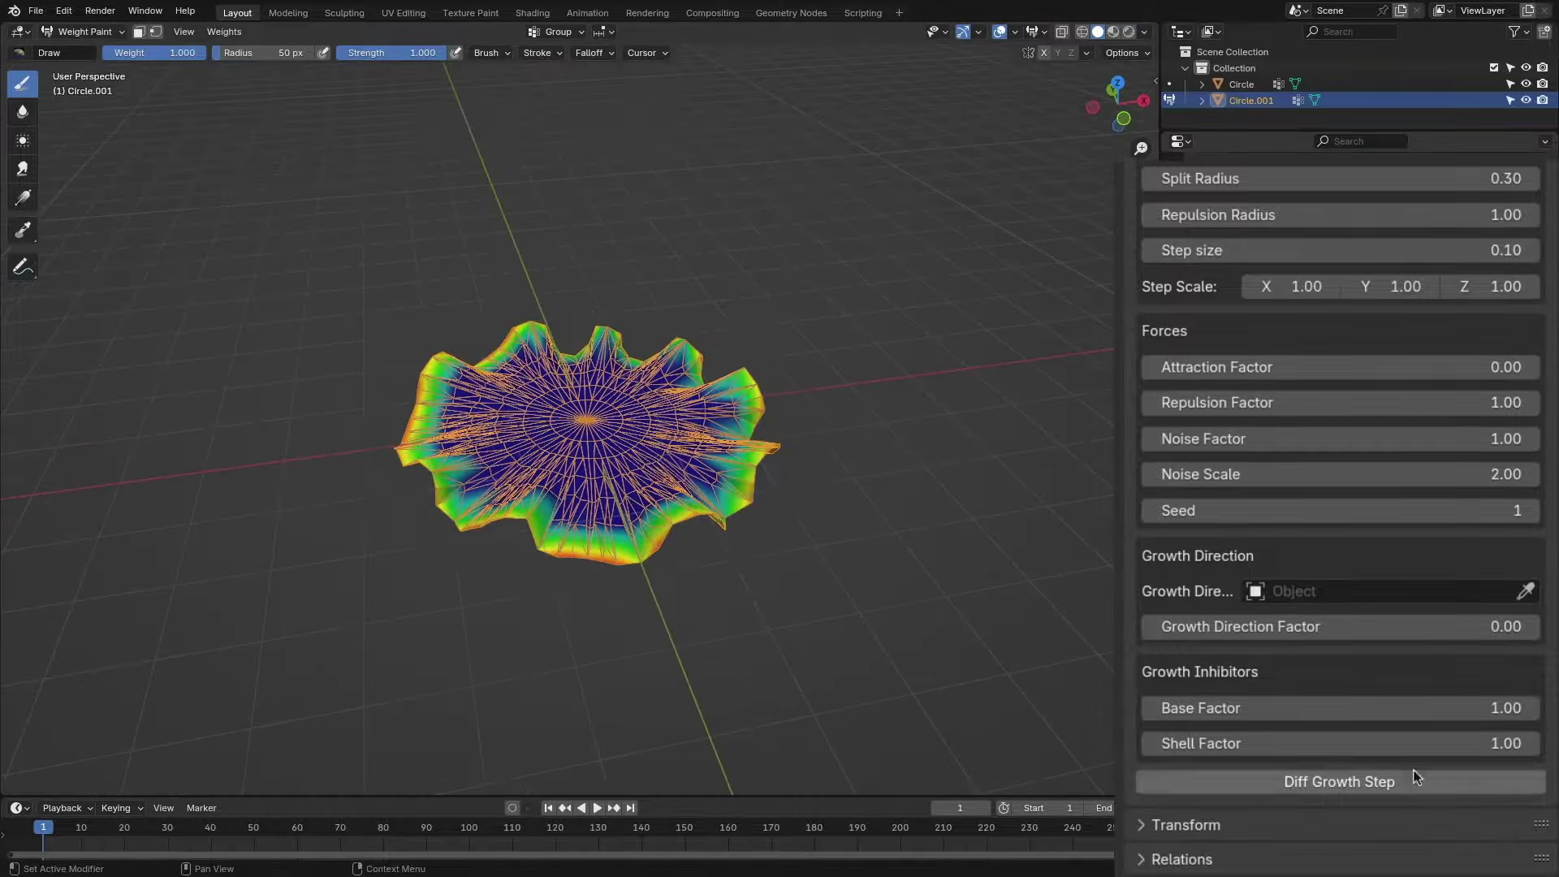
Step: Grow the disc with repeated Diff Growth Steps at Shell Factor 1.00, 8.53 and 0.00
left_click(1418, 782)
left_click(1422, 788)
left_click(1402, 780)
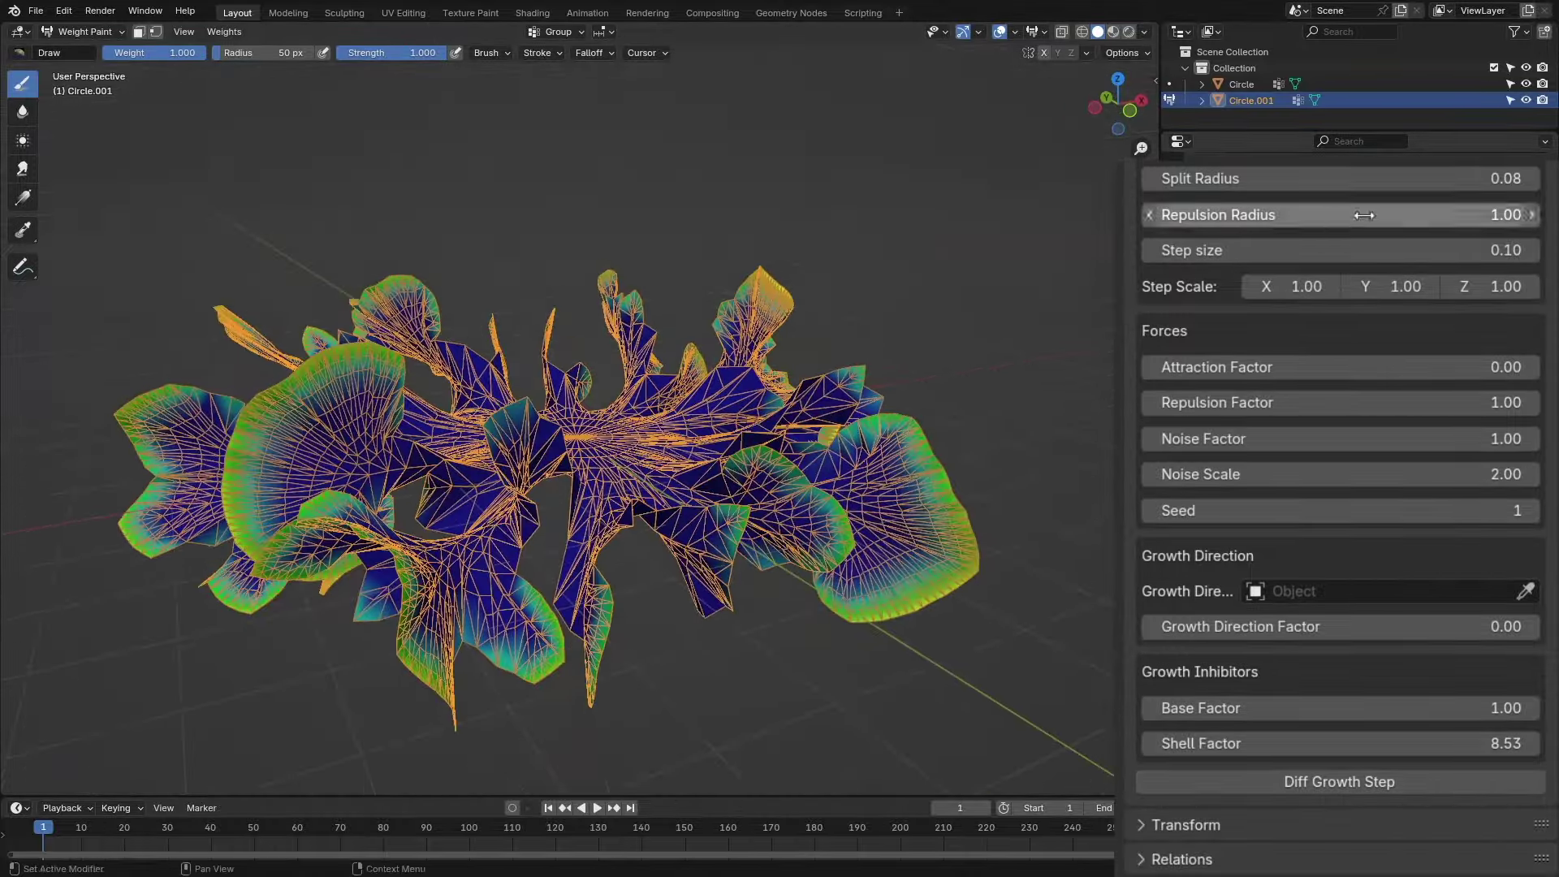
left_click(1370, 781)
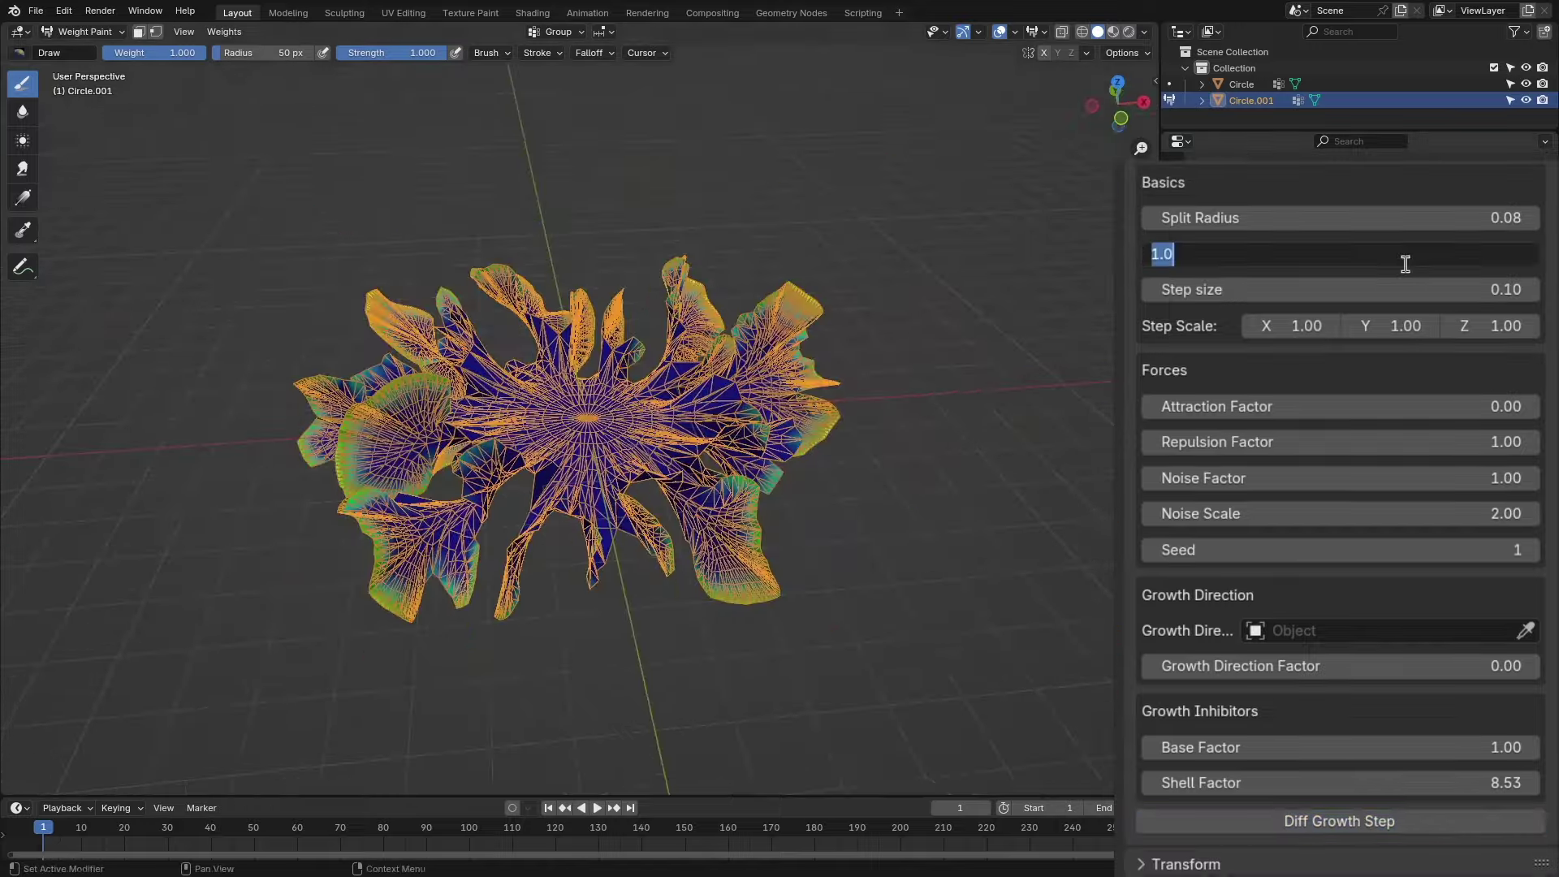
left_click(1387, 822)
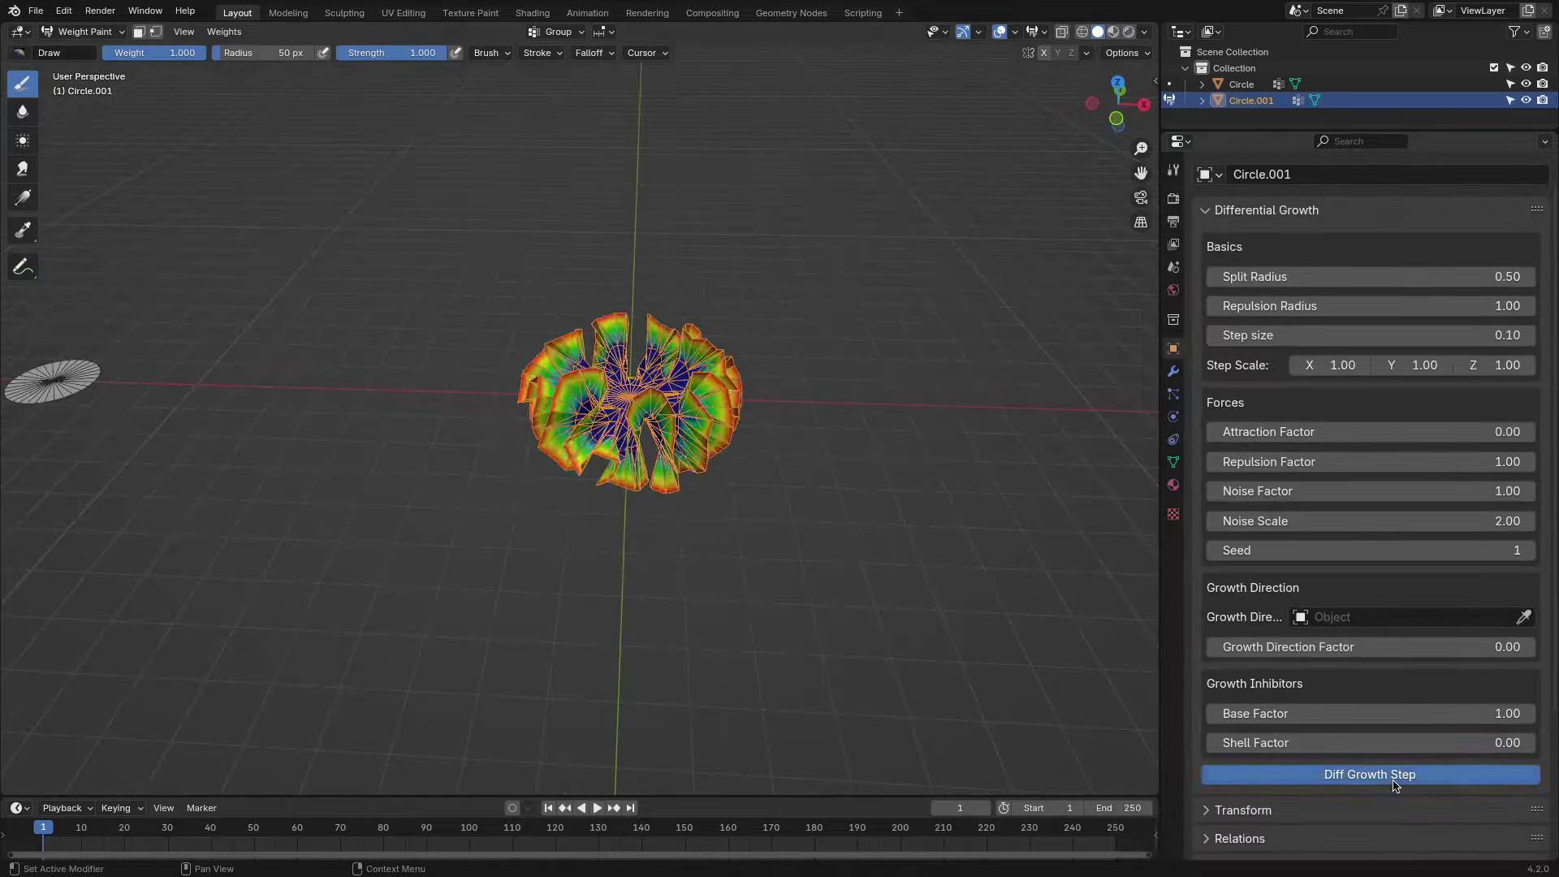
left_click(1394, 779)
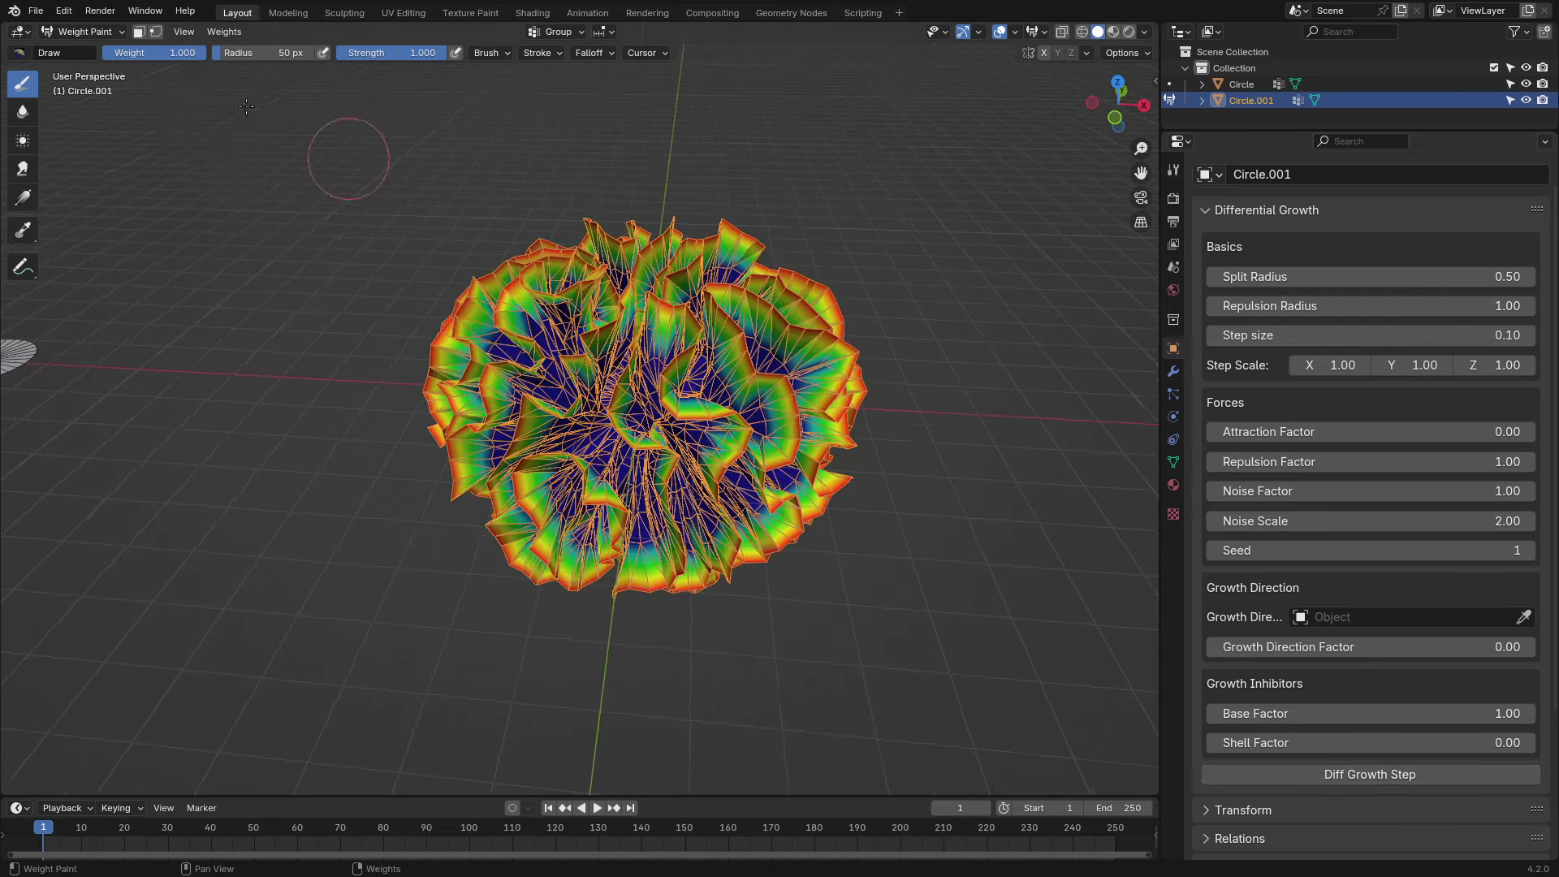
Step: Open the preferences, check the Undo Steps setting under Memory & Limits, and dismiss the window
left_click(62, 10)
left_click(130, 236)
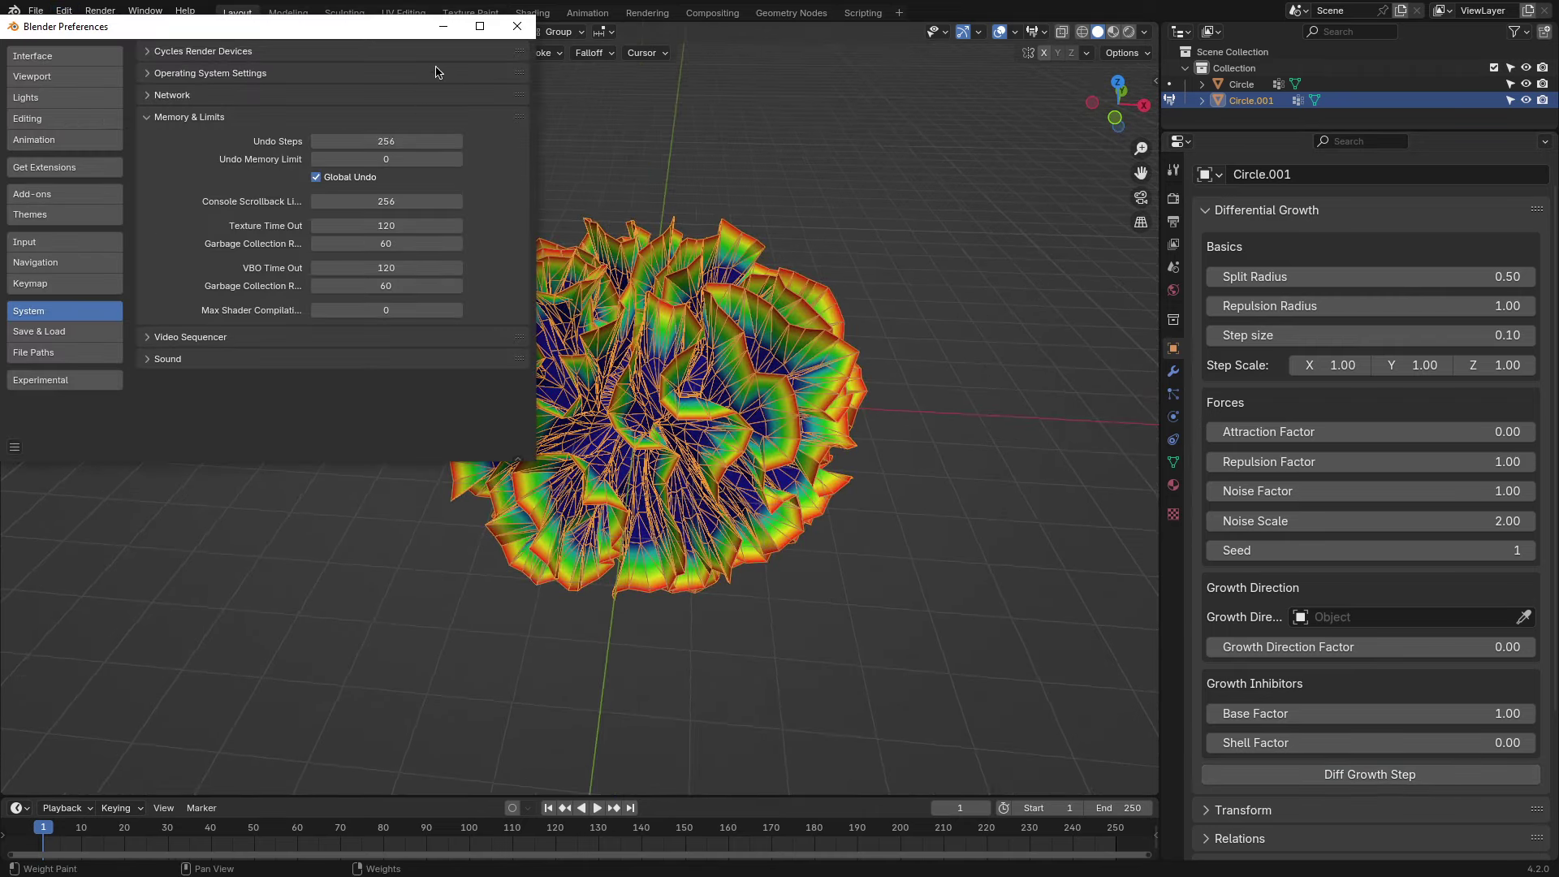
left_click(445, 31)
Step: Undo the Diff Growth Steps one after another back to the small flat disc
key("ctrl+z")
key("ctrl+z")
key("ctrl+z")
key("ctrl+z")
key("ctrl+z")
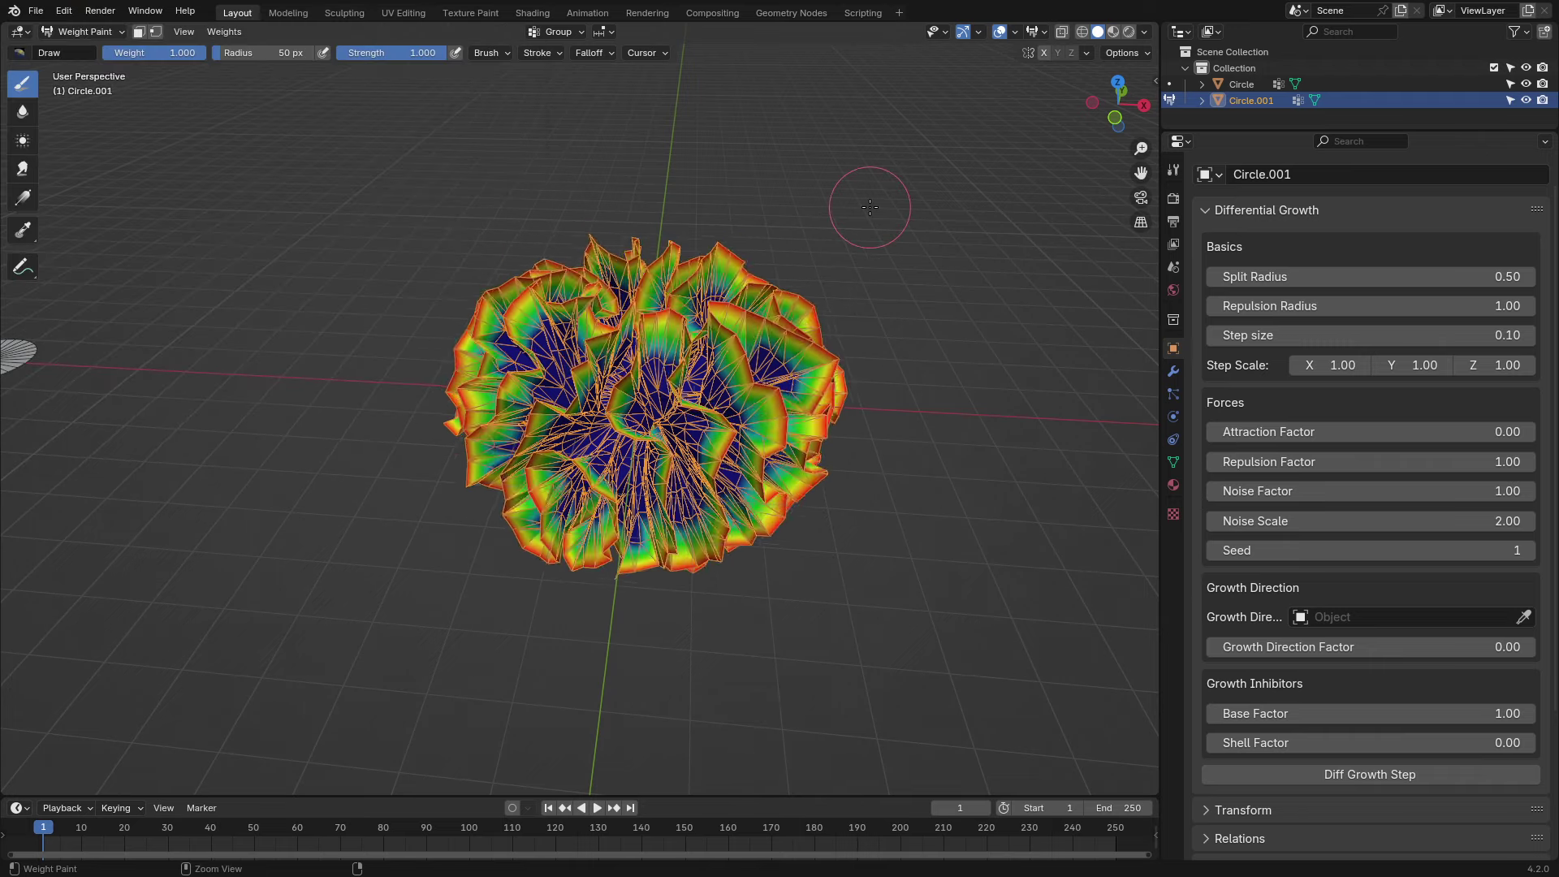
key("ctrl+z")
key("ctrl+z")
key("ctrl+z")
key("ctrl+z")
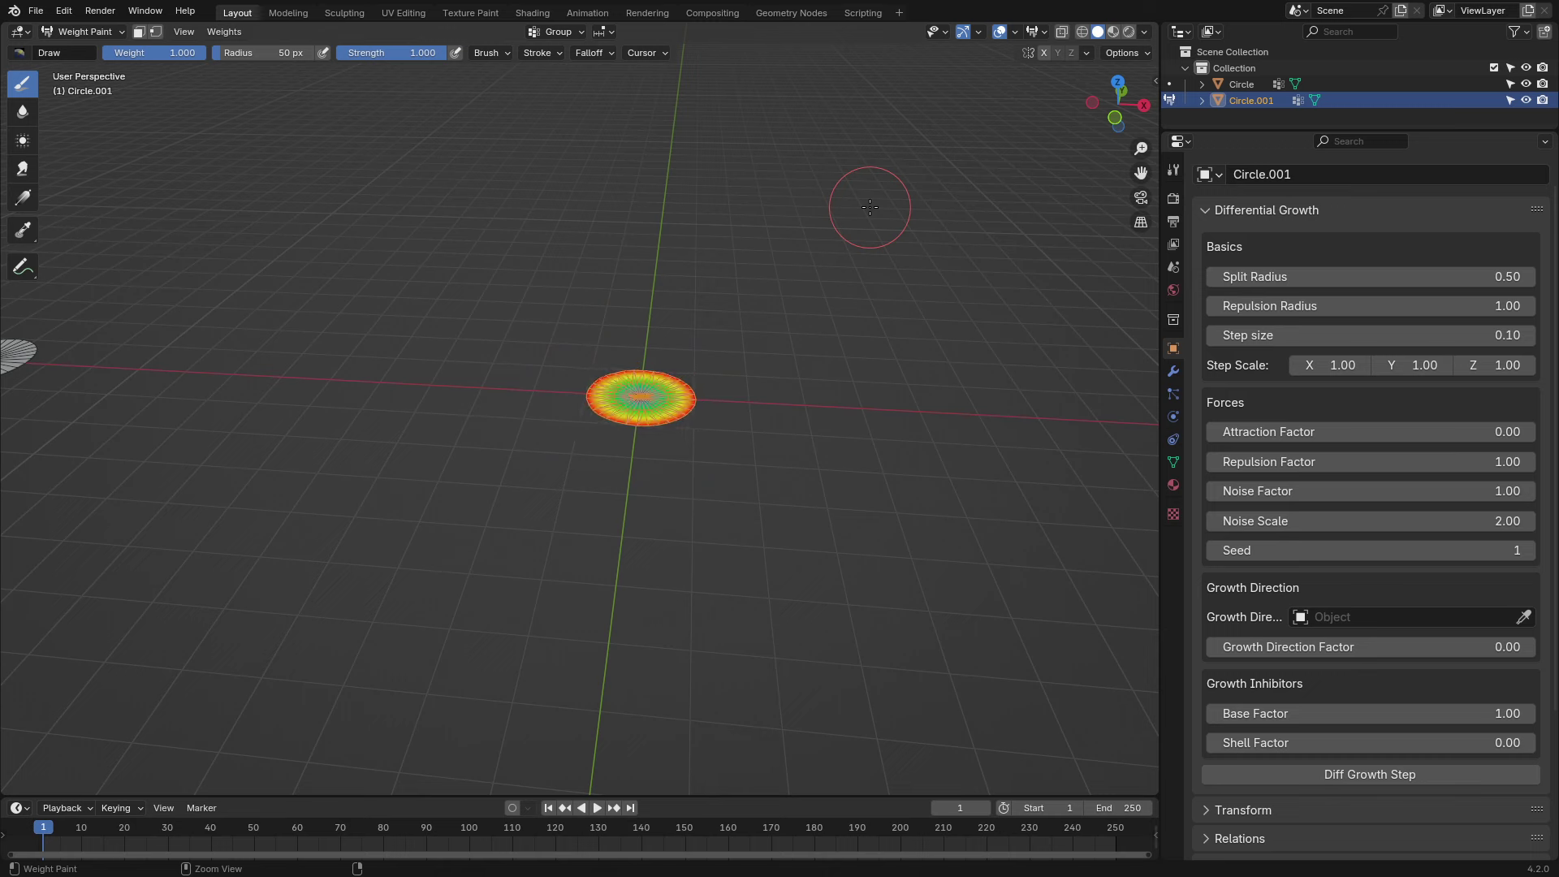
key("ctrl+z")
key("ctrl+z")
key("ctrl+z")
key("ctrl+z")
key("ctrl+z")
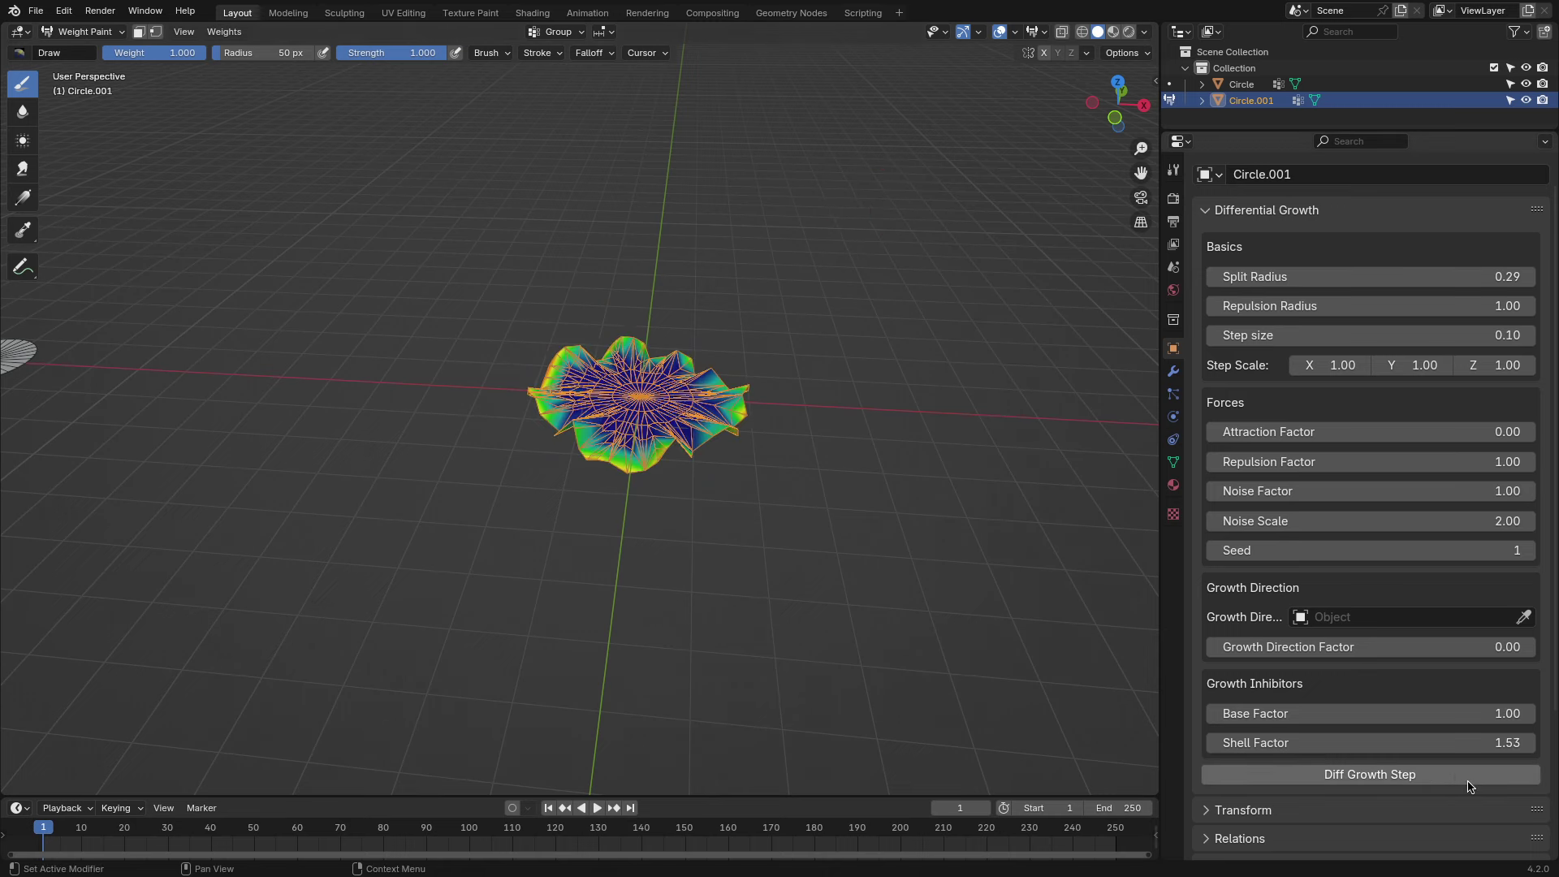
Step: Undo the recent growth, try one more Diff Growth Step, and undo it as well
key("ctrl+z")
key("ctrl+z")
key("ctrl+z")
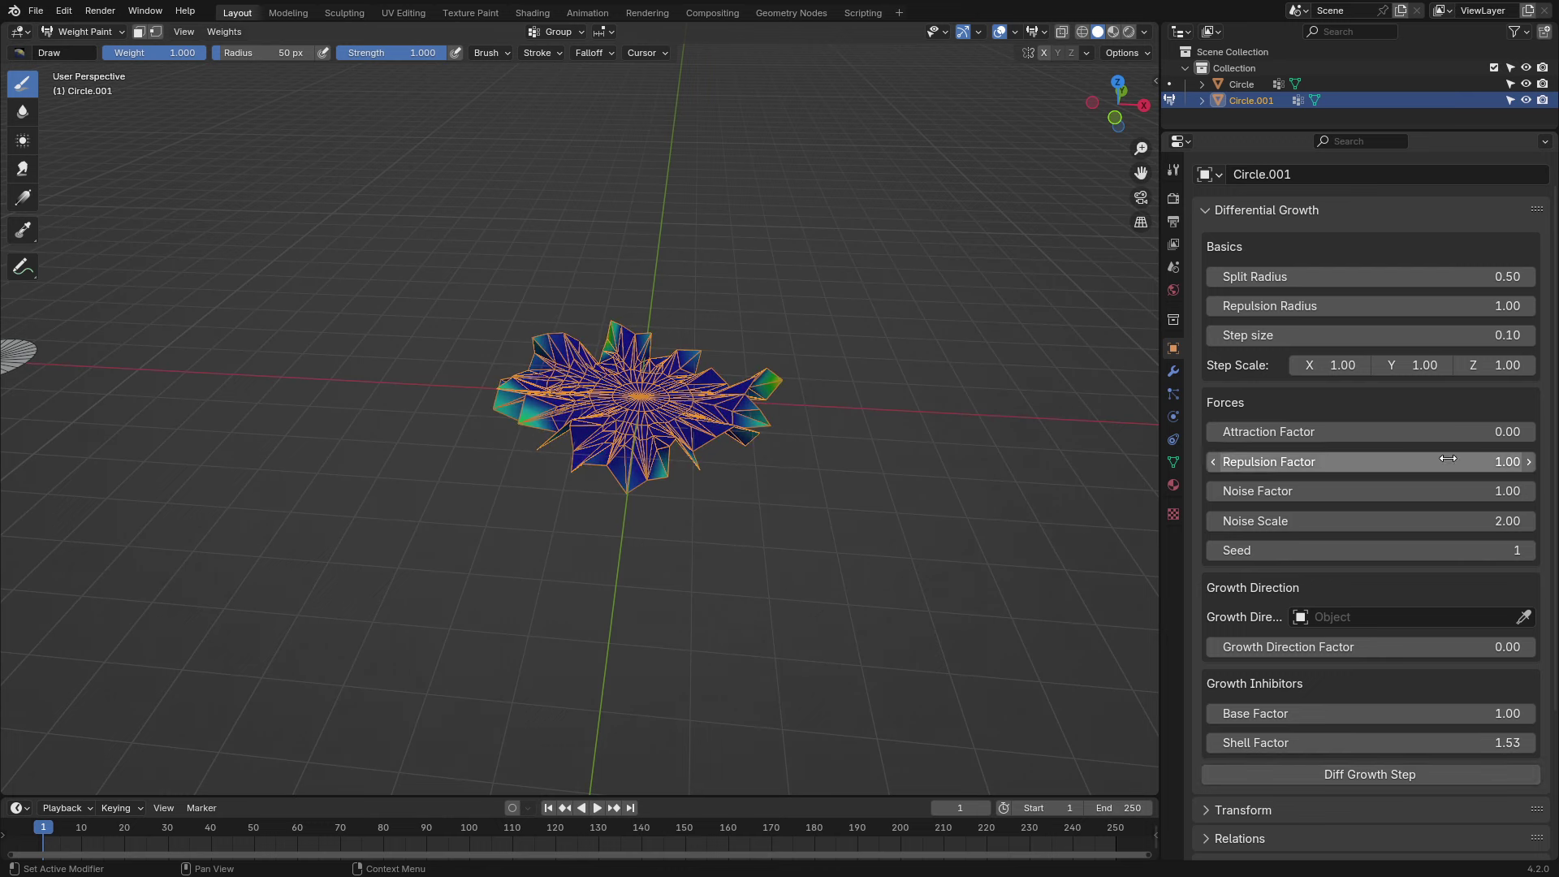
left_click(1493, 774)
key("ctrl+z")
key("ctrl+z")
Step: Grow the mesh with further Diff Growth Steps and set the Noise Factor to 0.76 between them
left_click(1481, 773)
left_click(1481, 773)
middle_click_drag(731, 568, 812, 569)
left_click_drag(1372, 490, 1316, 490)
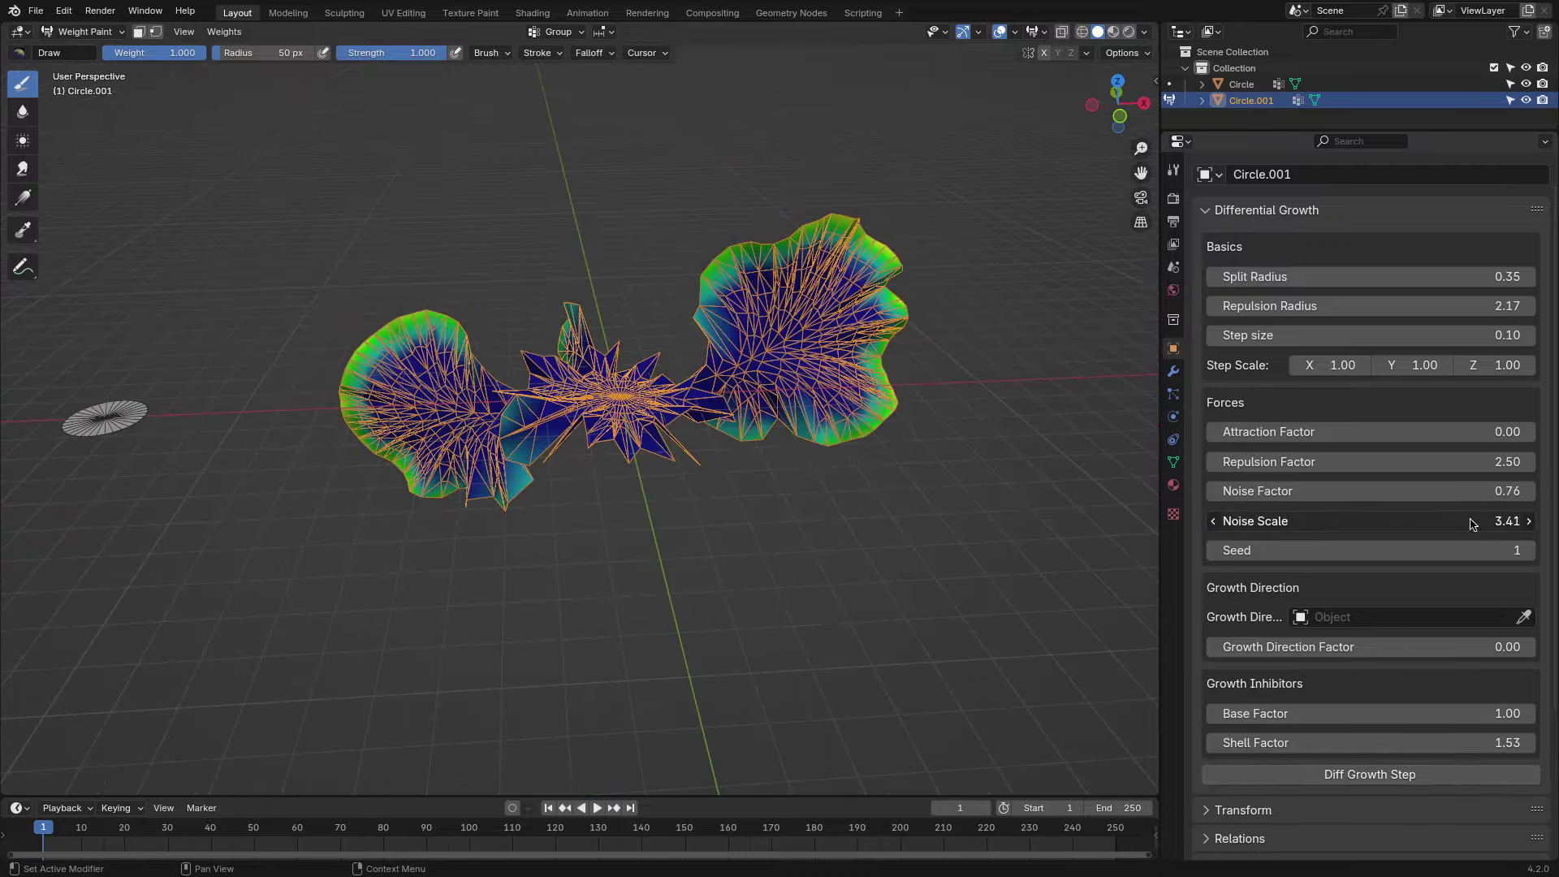
left_click(1483, 776)
middle_click_drag(650, 487, 731, 519)
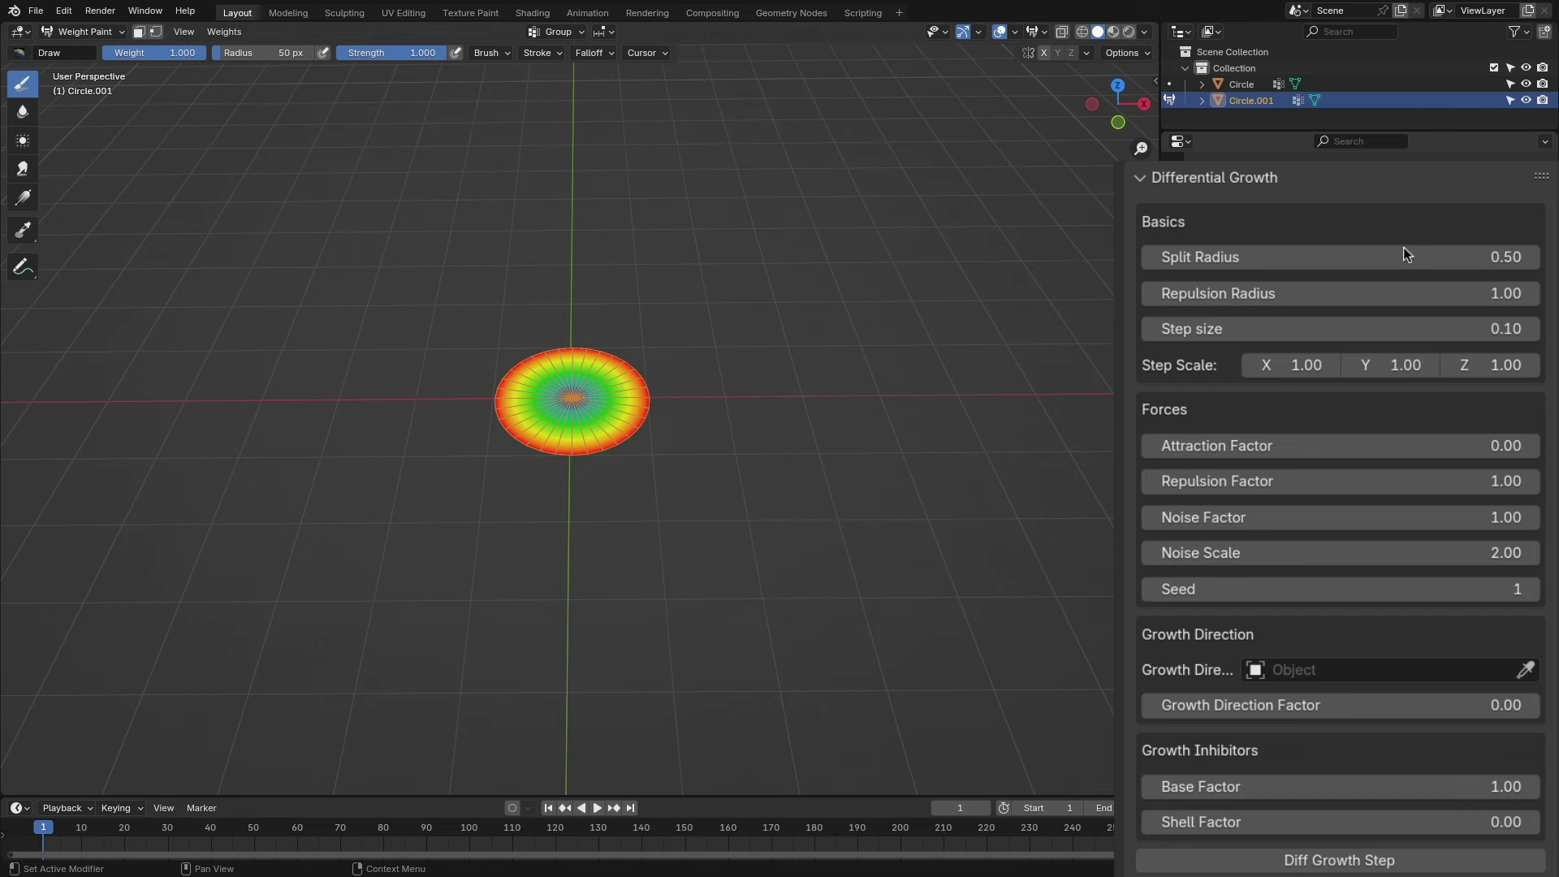
Step: Grow the disc at Split Radius 2.00, and set the Split Radius to 0.5
left_click(1385, 860)
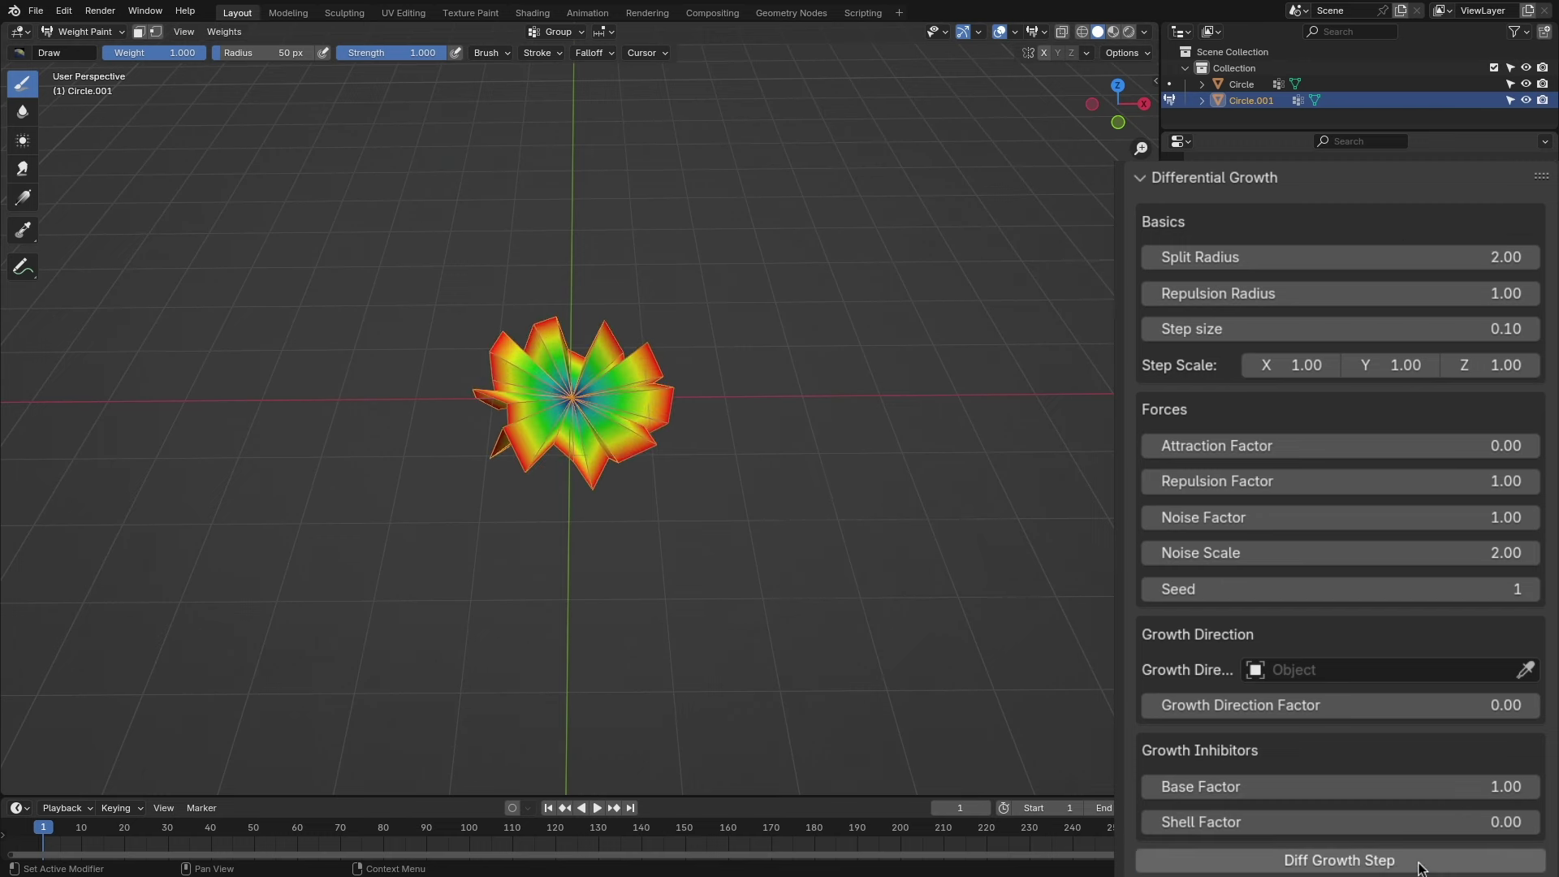
type("0.5")
key("Return")
Step: Set the Split Radius to 0.2 and grow the mesh with Diff Growth Steps
double_click(1488, 265)
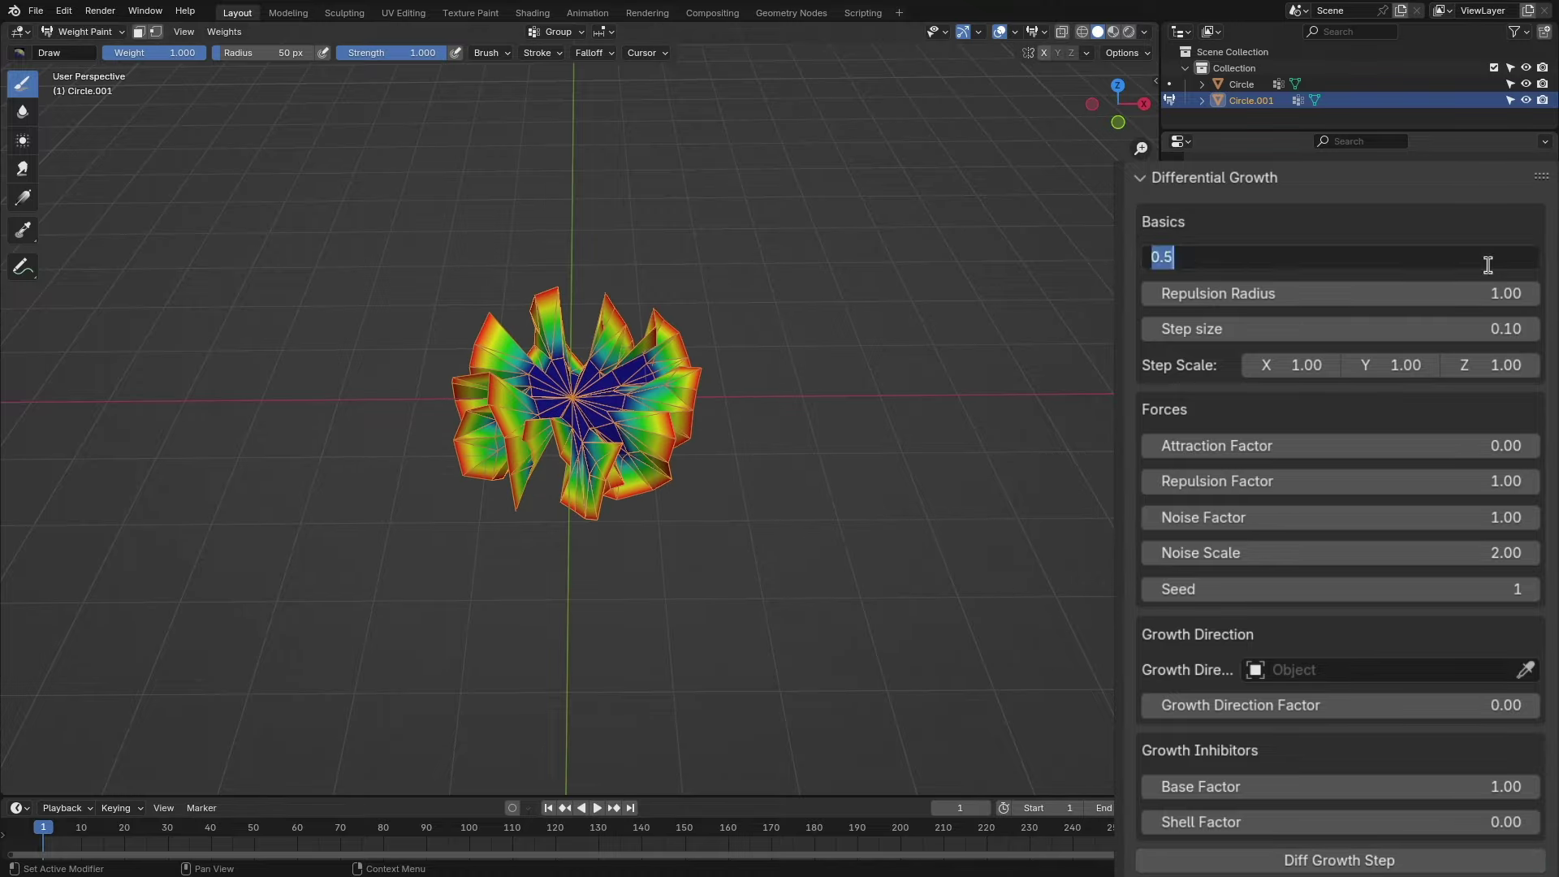
left_click(1386, 858)
middle_click_drag(905, 522, 942, 510)
double_click(1495, 253)
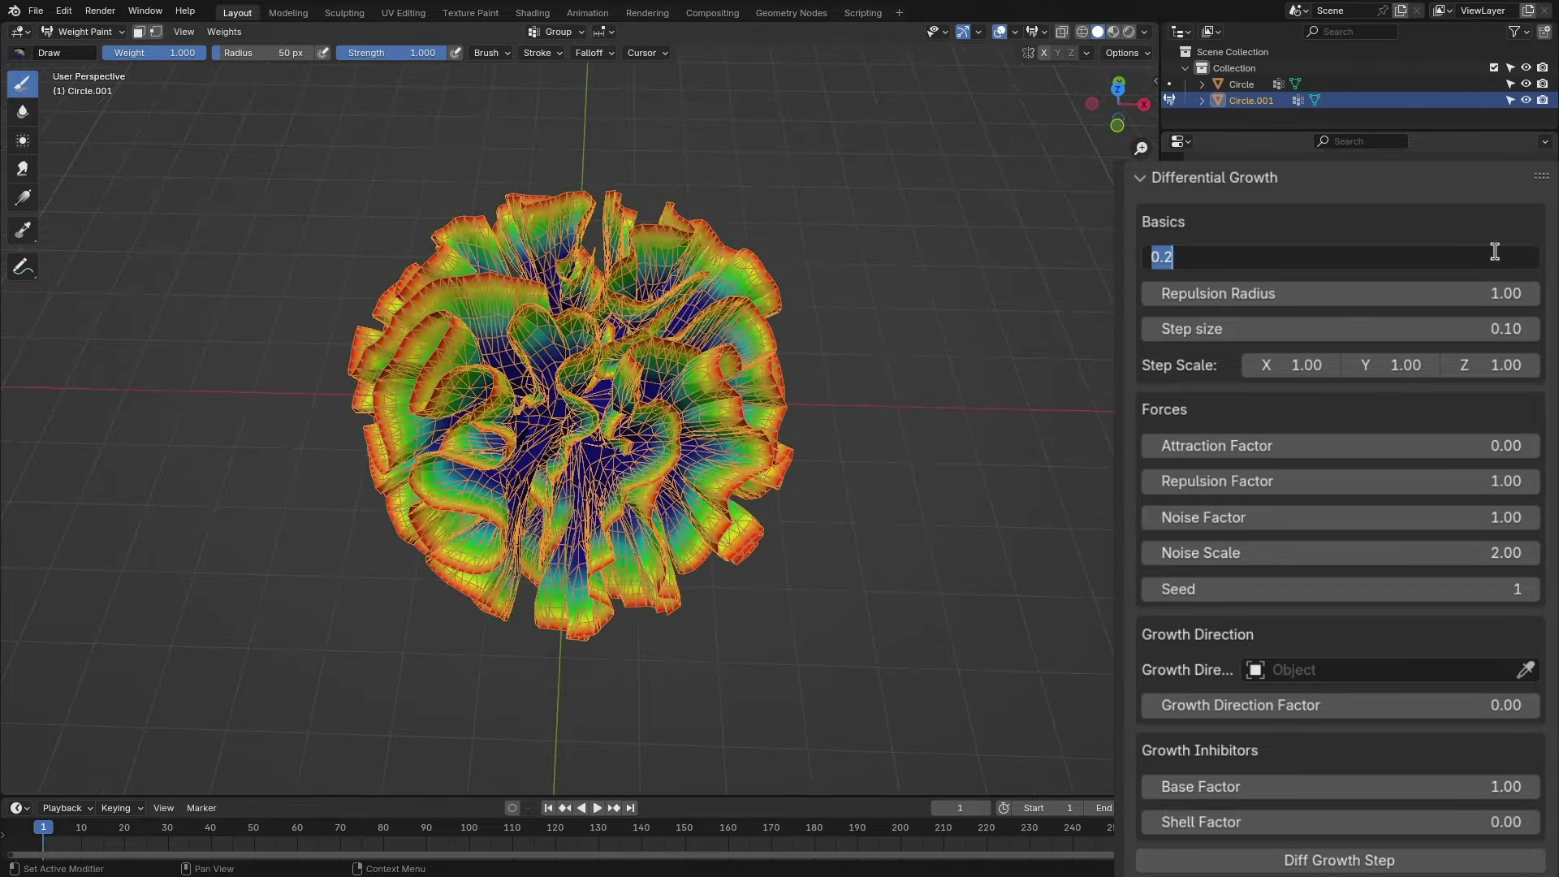
left_click(1447, 860)
mouse_move(845, 495)
middle_mouse_down()
mouse_move(800, 473)
mouse_move(933, 456)
middle_mouse_up()
Step: Undo the growth made with the different Split Radius values
key("ctrl+z")
key("ctrl+z")
key("ctrl+z")
key("ctrl+z")
Step: Set the Repulsion Radius to 0.10 and grow the disc with Diff Growth Steps
key("Return")
left_click(1385, 859)
left_click(1473, 293)
key("Return")
left_click(1385, 859)
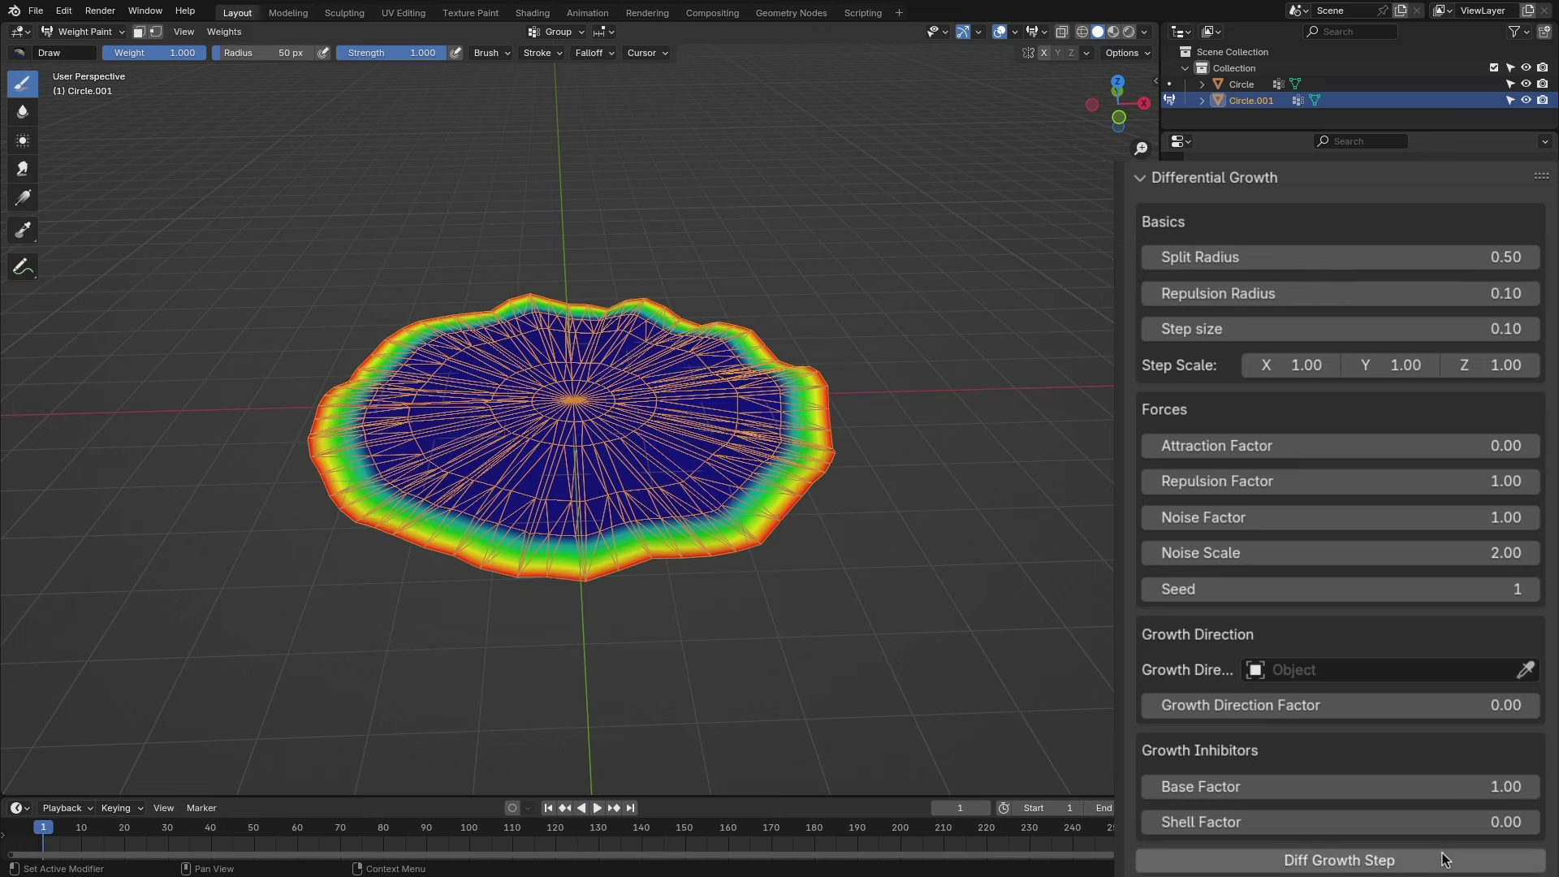
Step: Set the Split Radius to 1.00 and the Repulsion Radius to 2
left_click_drag(1452, 298, 1466, 254)
type("1.")
key("Return")
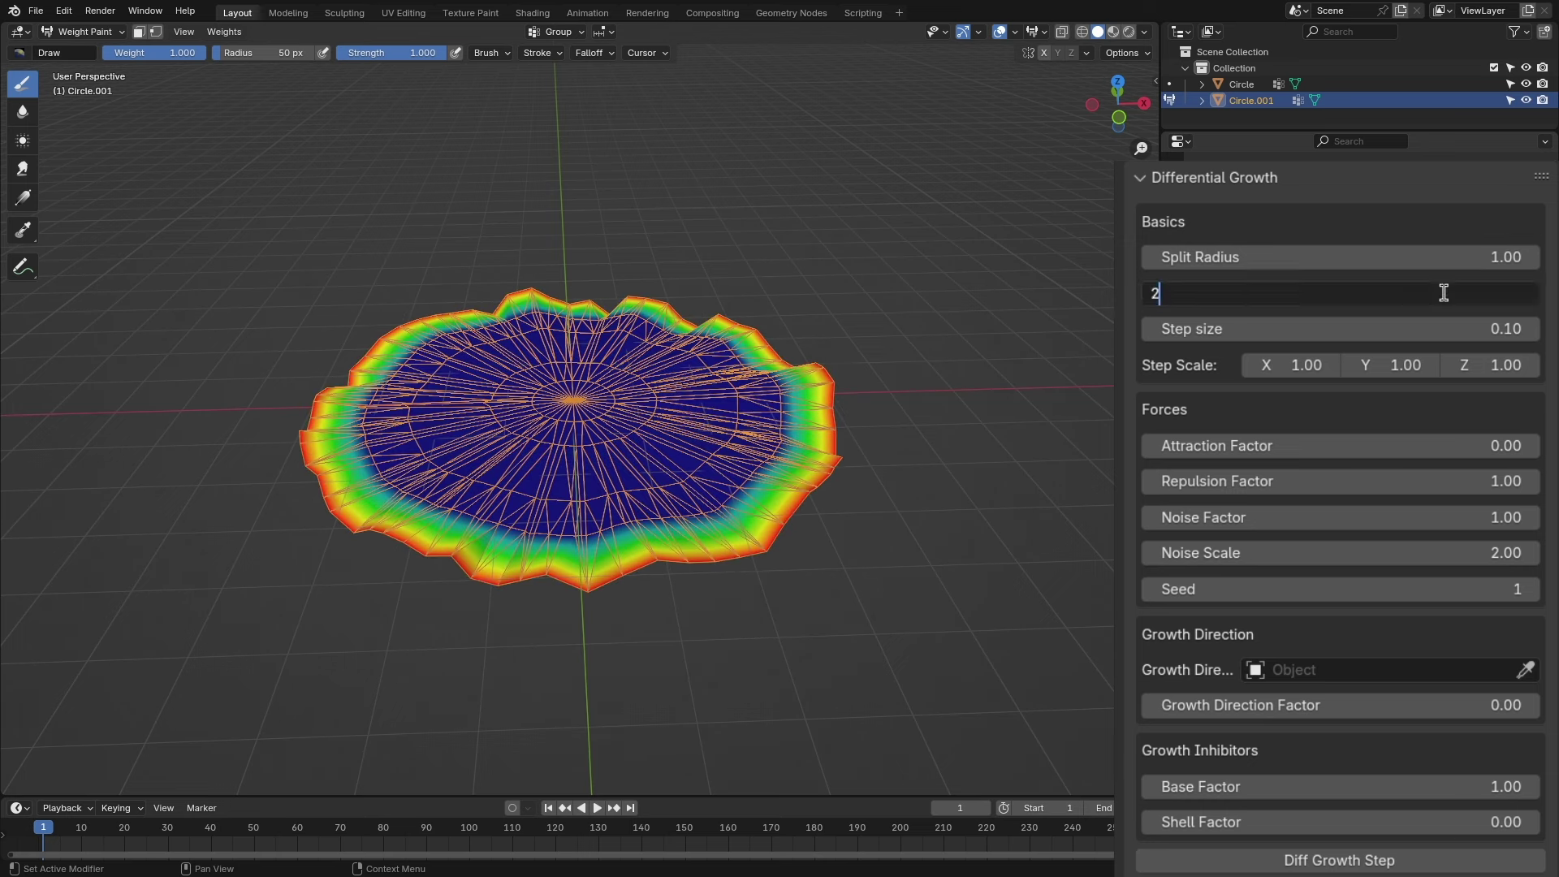
Step: Set the Split Radius to 0.2 and grow the disc's rim with Diff Growth Steps
left_click(1434, 258)
type("0.2")
key("Return")
left_click(1291, 857)
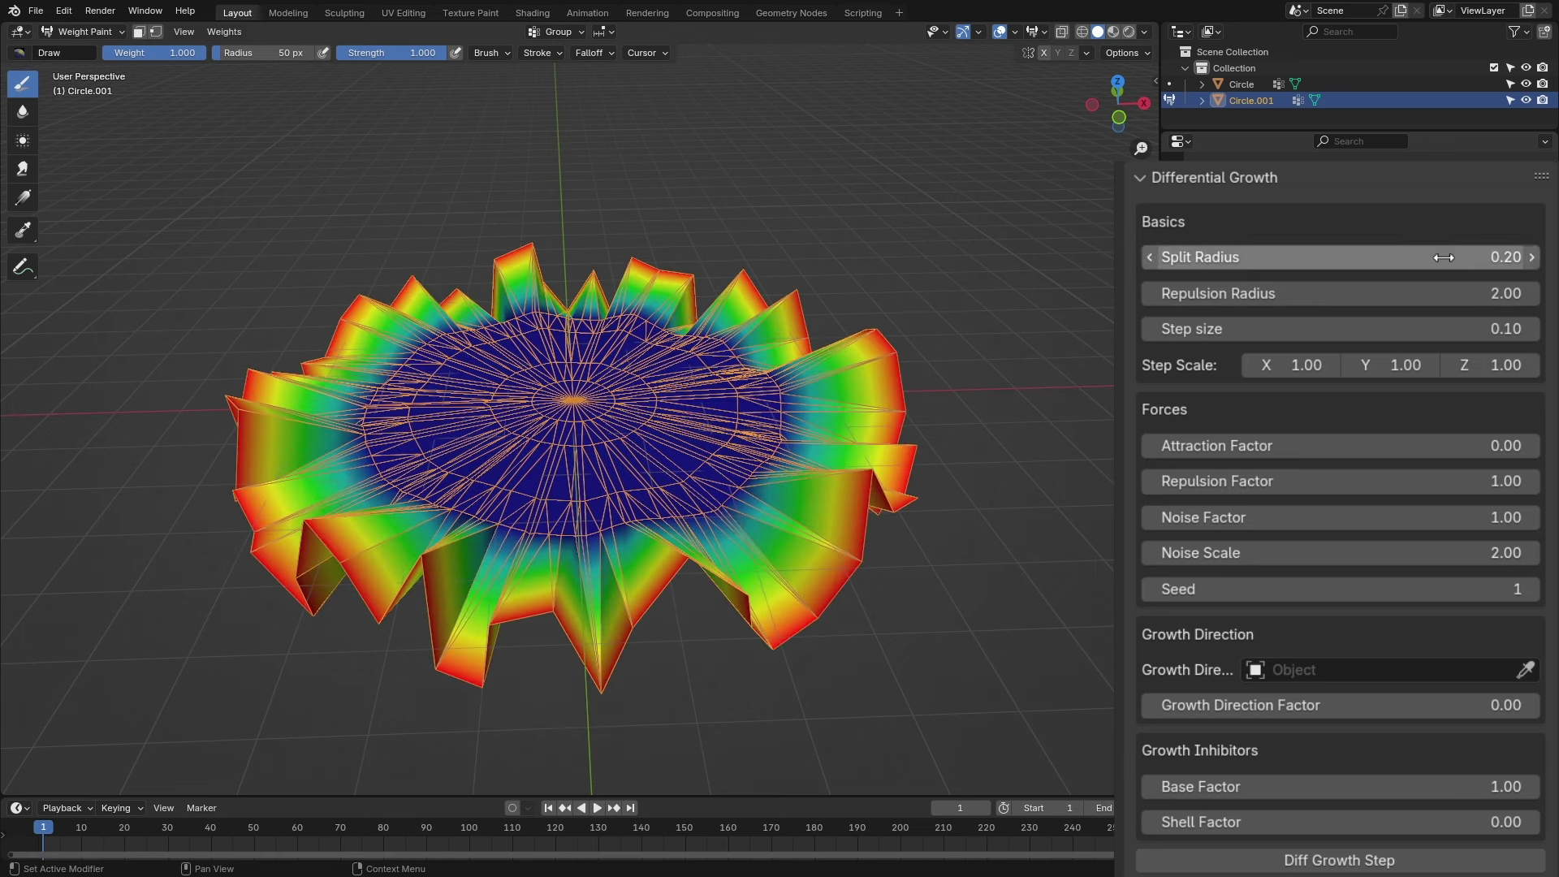
left_click(1402, 866)
middle_click_drag(934, 609, 812, 569)
Step: Try growing the mesh with a Repulsion Radius of 5, and undo that growth
left_click(1411, 293)
type("5")
key("Return")
left_click(1421, 861)
key("ctrl+z")
key("ctrl+z")
key("ctrl+z")
key("ctrl+z")
Step: Run a Diff Growth Step on the disc and undo the growth back to the flat disc
left_click(1340, 860)
middle_click_drag(894, 528, 923, 447)
key("ctrl+z")
key("ctrl+z")
key("ctrl+z")
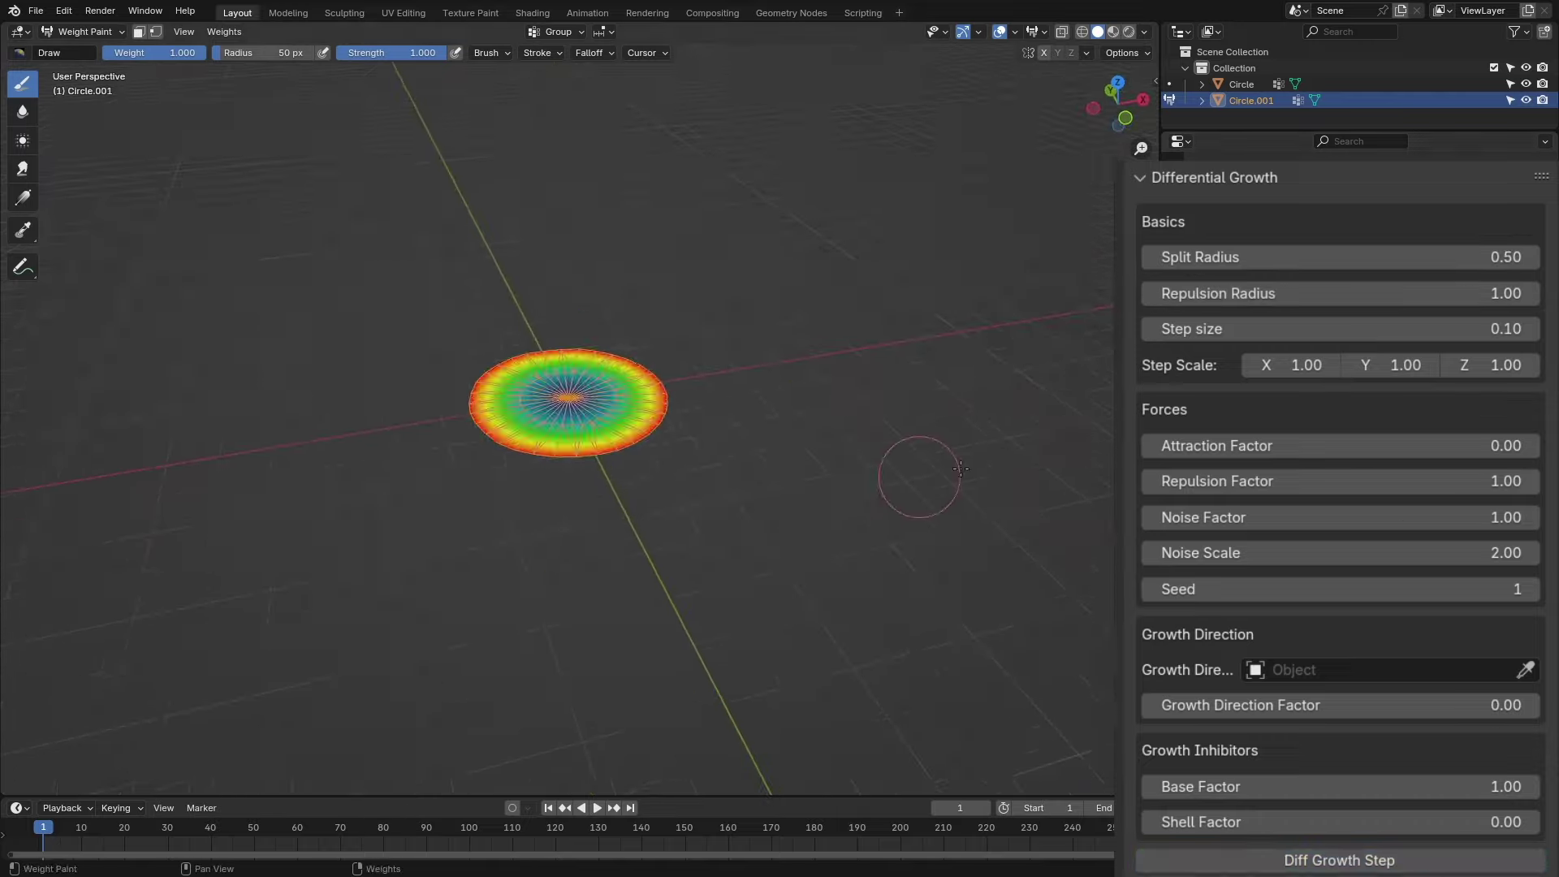
Step: Redo the undone Diff Growth Steps
key("ctrl+shift+z")
key("ctrl+shift+z")
key("ctrl+shift+z")
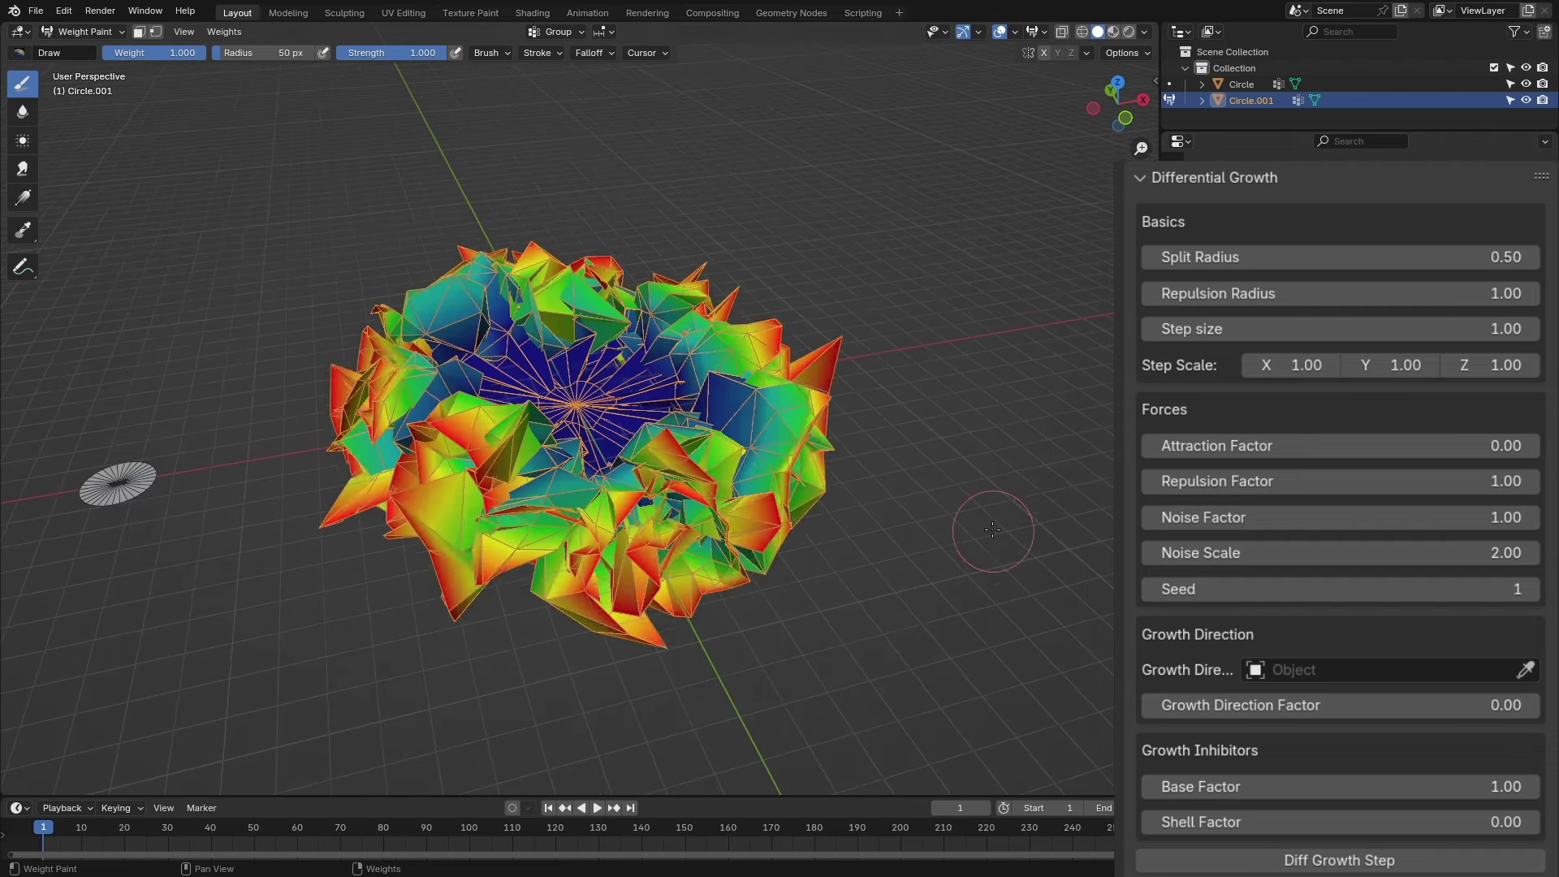
Step: Undo the growth made at Step size 1.00 back to the flat disc
key("ctrl+z")
key("ctrl+z")
key("ctrl+z")
key("ctrl+z")
key("ctrl+z")
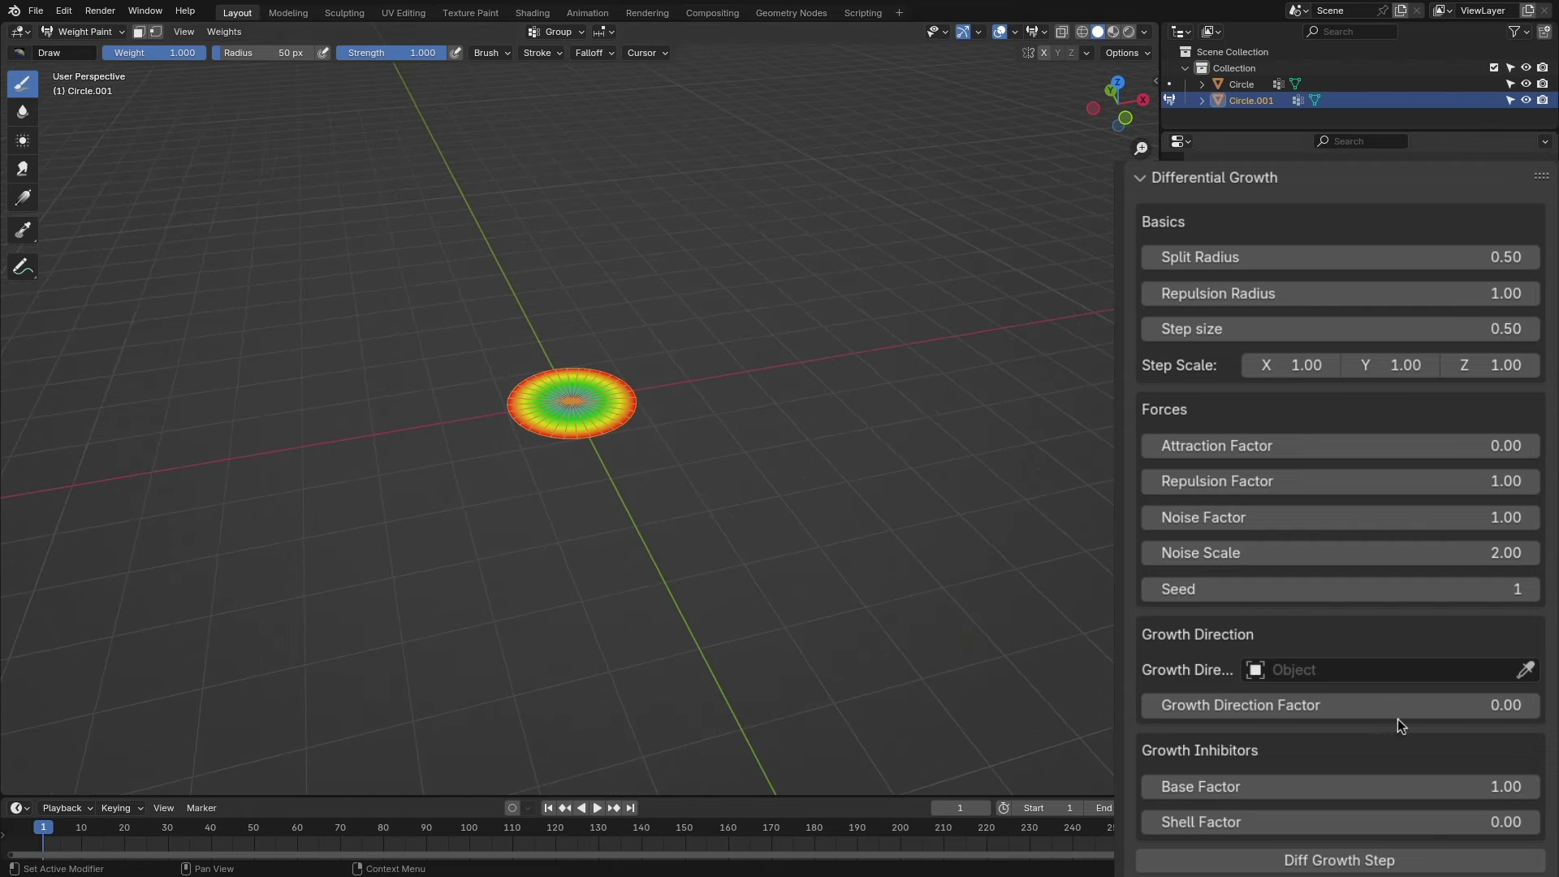
Step: Undo a trial growth at Step size 0.50, and grow the disc with the Step size set to 0.3
left_click(1381, 860)
key("ctrl+z")
double_click(1421, 328)
type("0.3")
key("Return")
left_click(1417, 861)
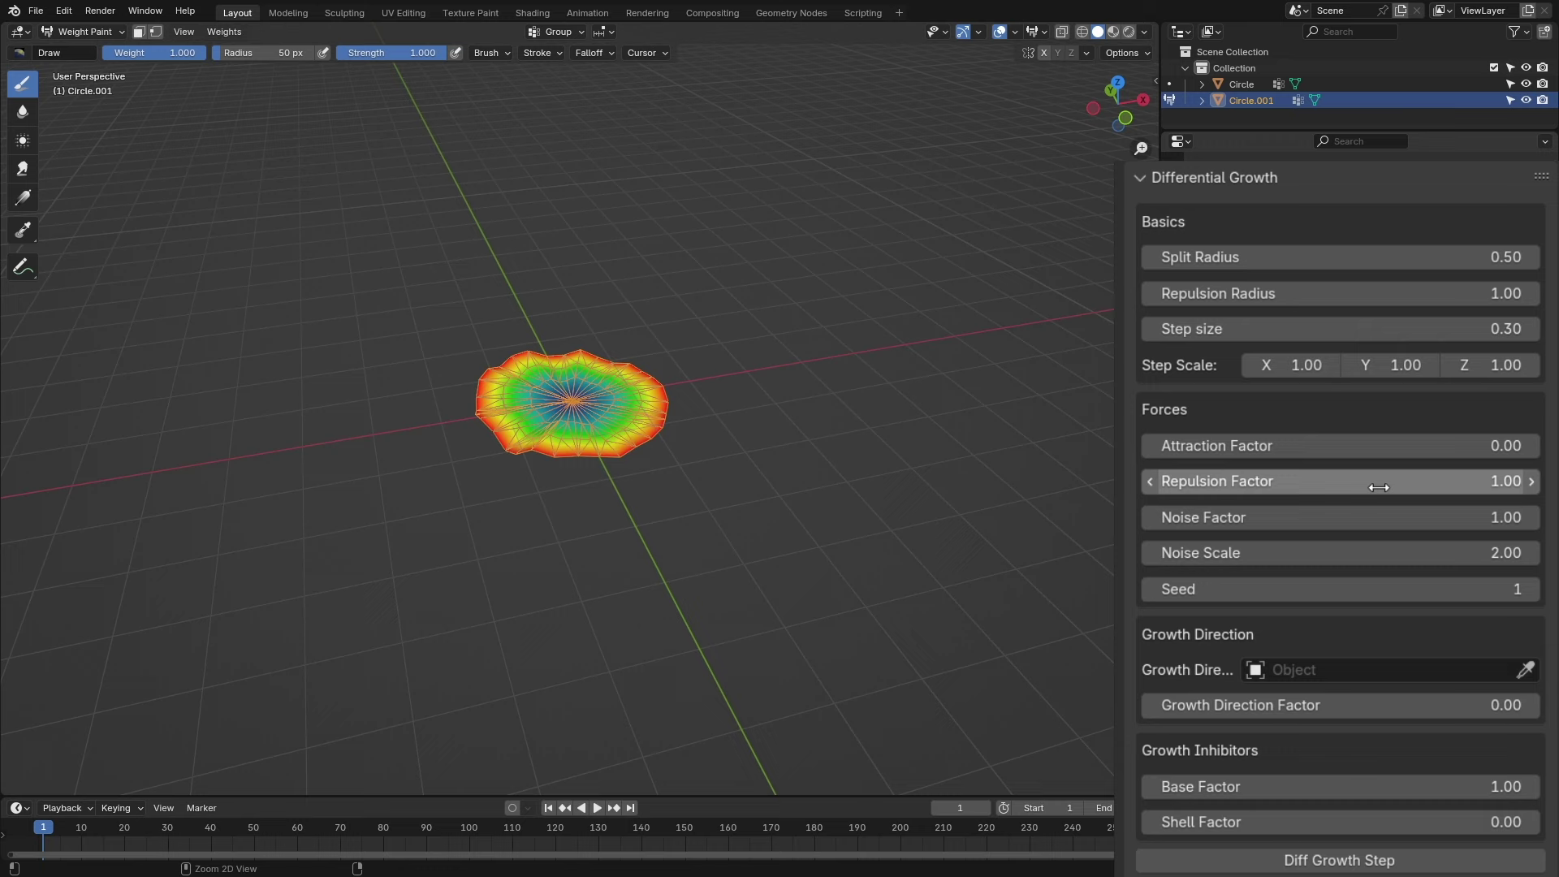
Step: Grow the disc with Diff Growth Steps at Step size 0.10 and Step Scale X 2.00
left_click_drag(1493, 330, 1480, 341)
left_click(1421, 860)
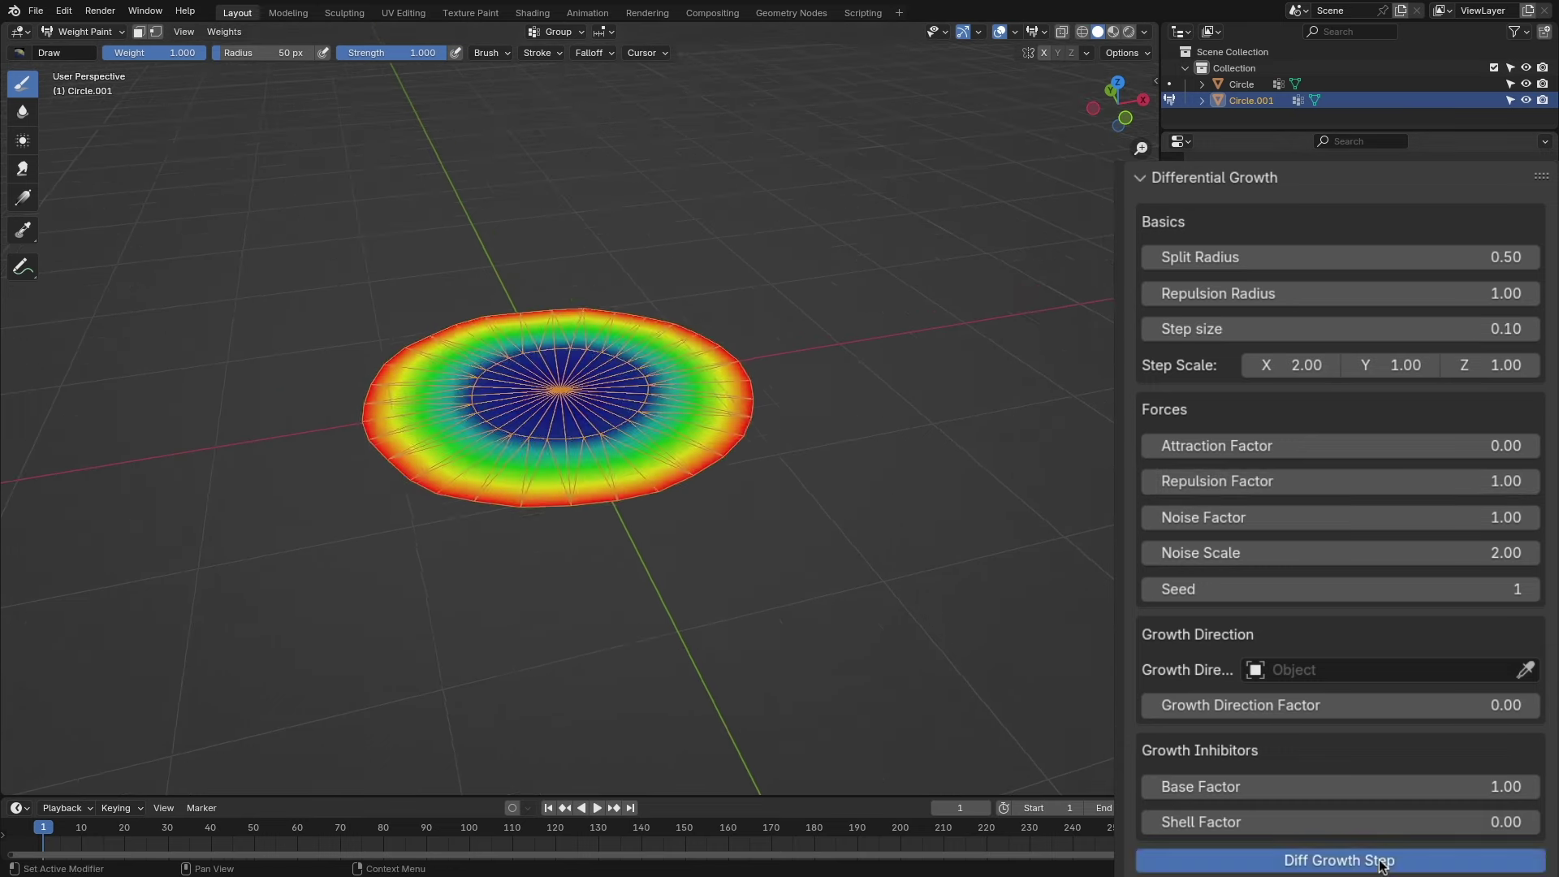
left_click(1340, 859)
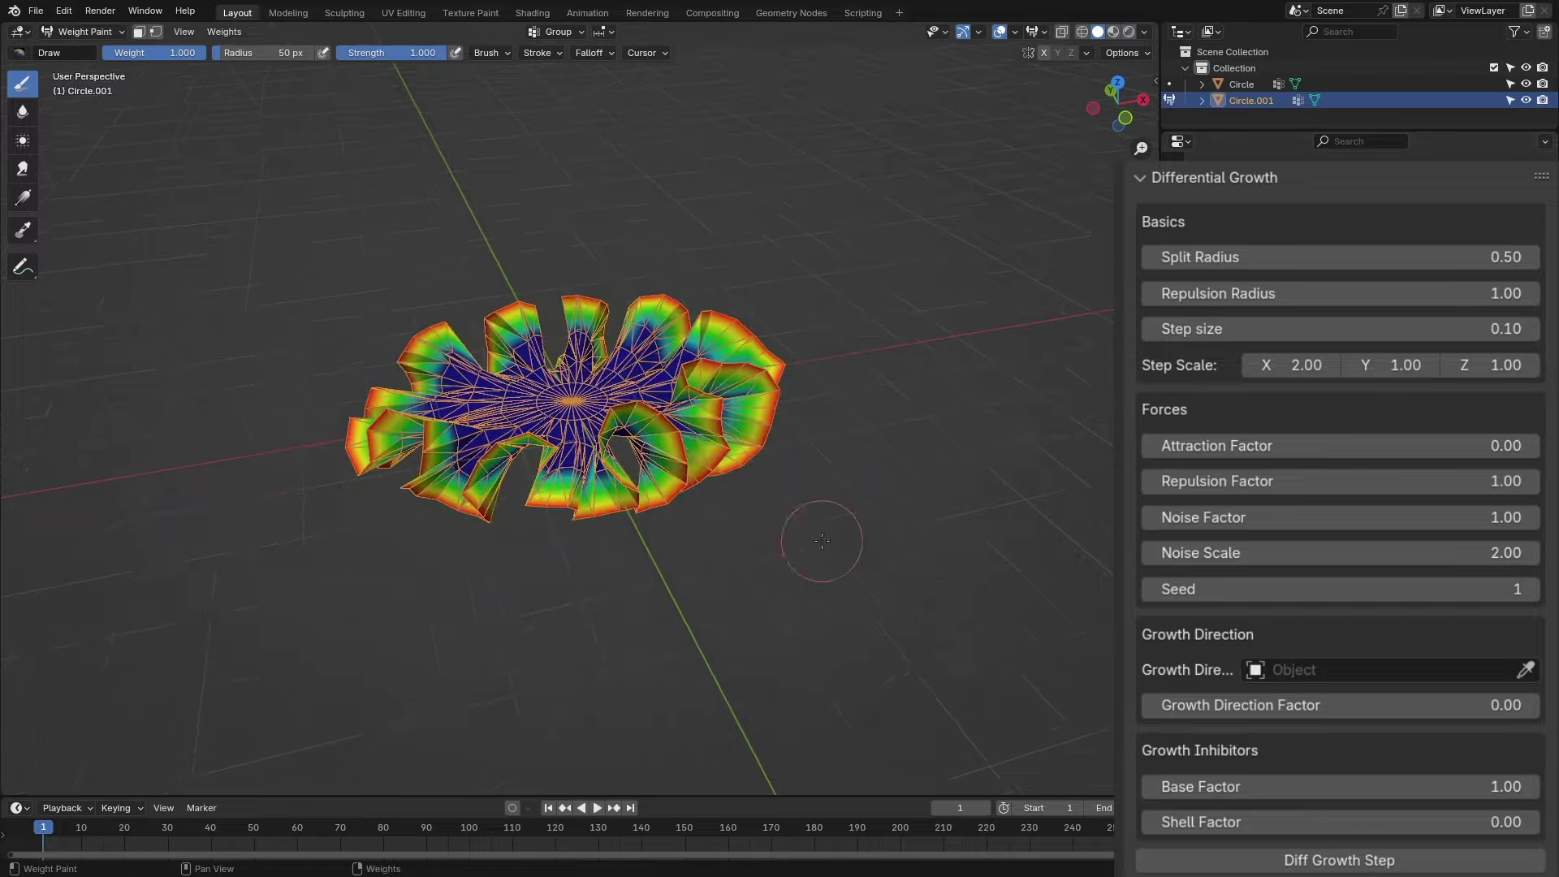
middle_click_drag(818, 540, 956, 554)
Step: Undo the last growth, and grow the disc at Step Scale X 3.00 and Z 0.50 with the Split Radius set to 0.2
key("ctrl+z")
left_click(1385, 862)
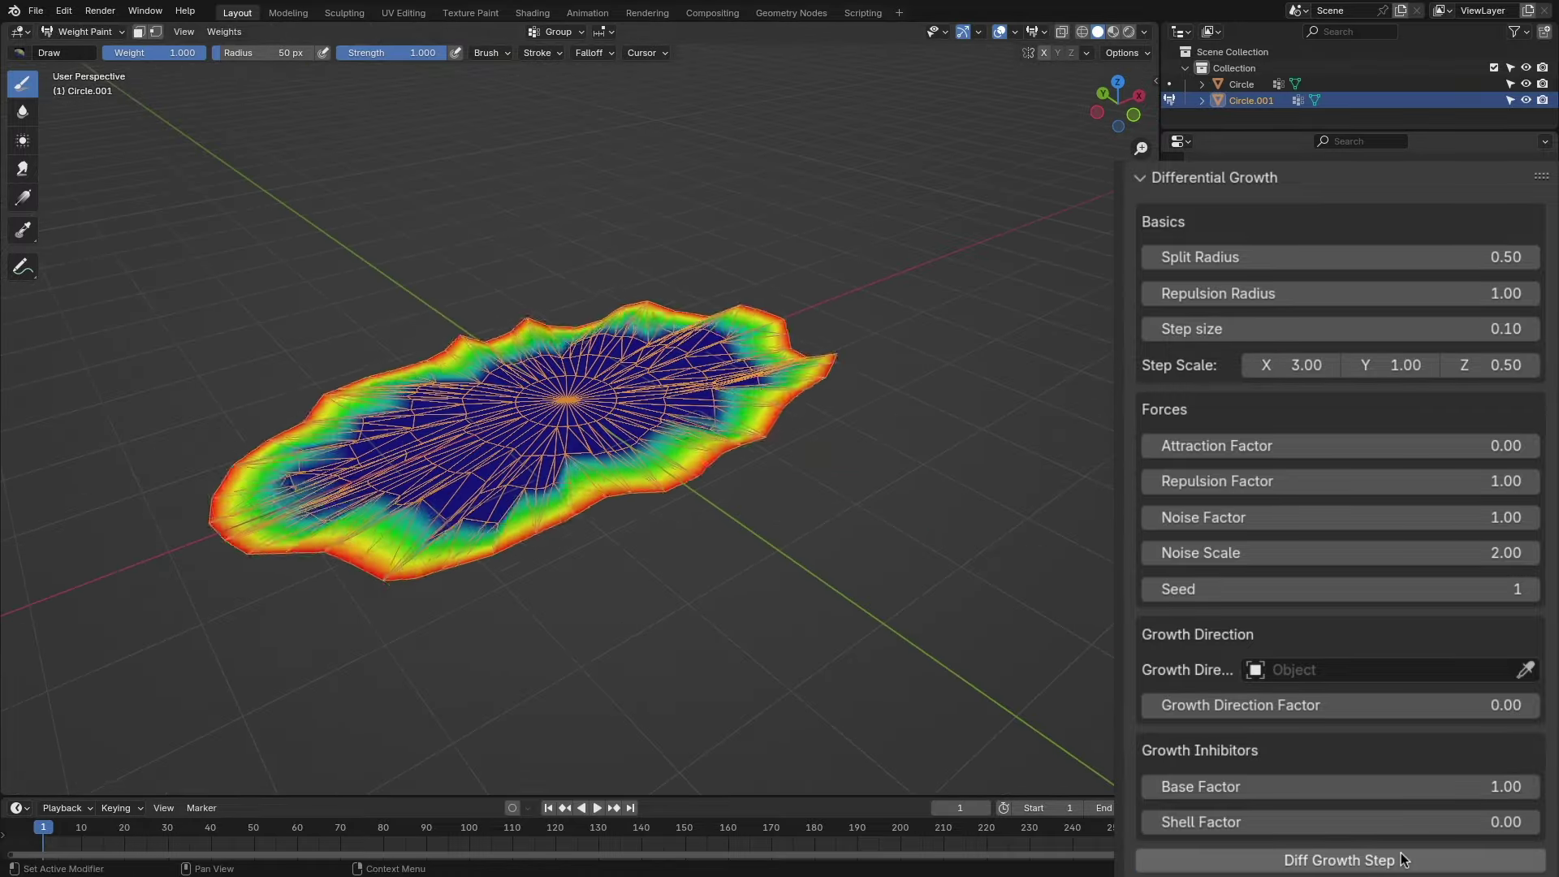
double_click(1309, 257)
type("0.2")
key("Return")
left_click(1386, 860)
middle_click_drag(974, 455, 975, 365)
Step: Set the Split Radius to 0.5
double_click(1490, 258)
type("0.5")
key("Return")
middle_click_drag(912, 557, 905, 477)
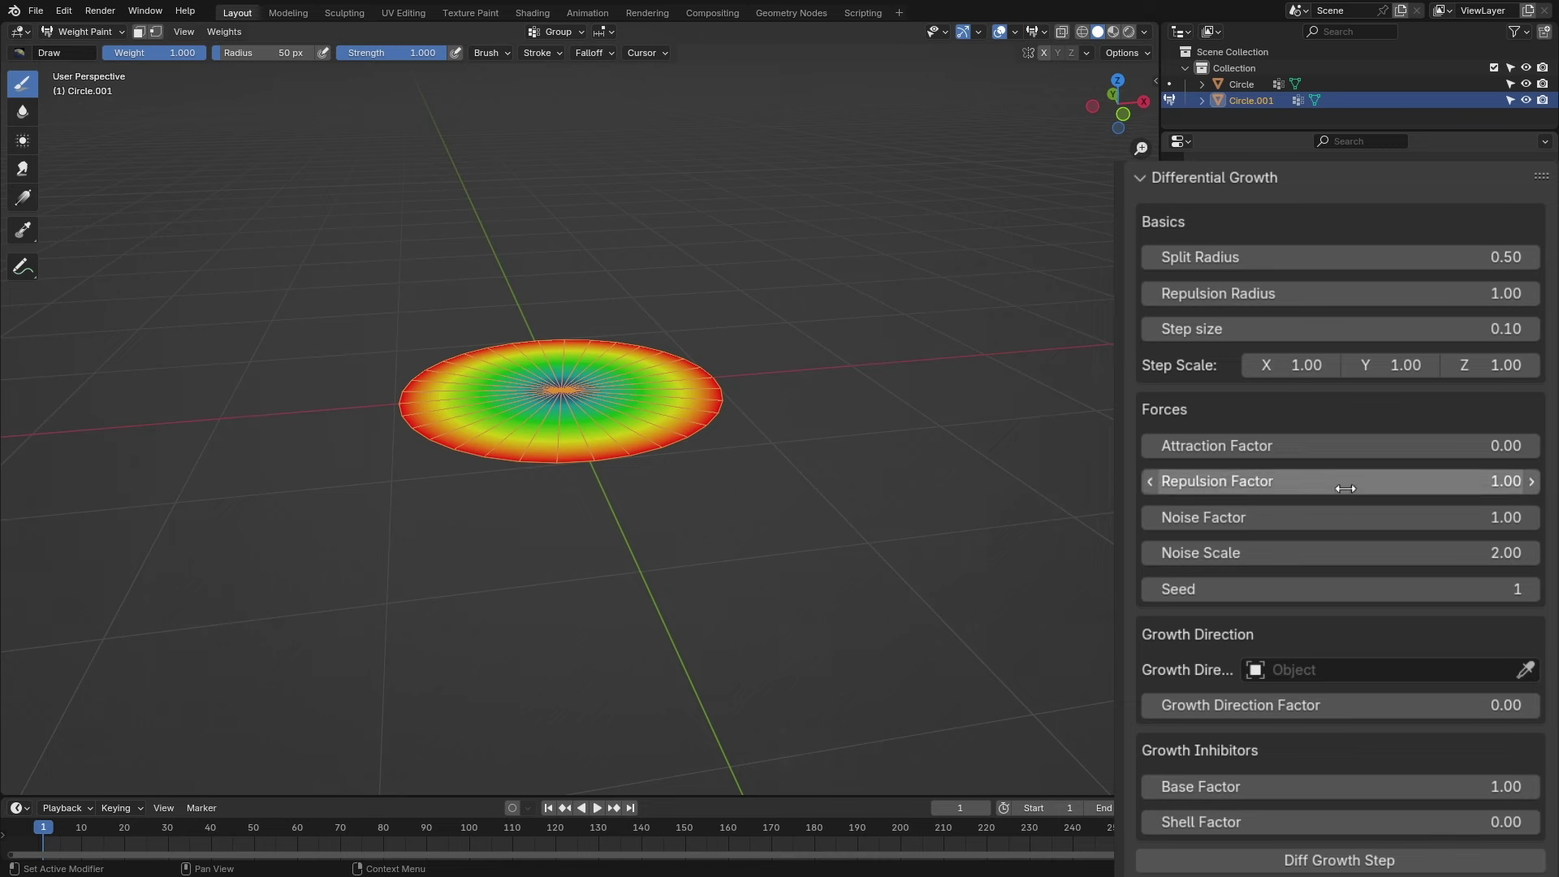
Step: Set the Attraction Factor to 6.53 and grow the disc with Diff Growth Steps
left_click_drag(1343, 445, 1381, 445)
left_click(1375, 859)
left_click(1389, 859)
Step: Set the Split Radius to 0.3 for the mesh grown with attraction
double_click(1340, 257)
type("0.3")
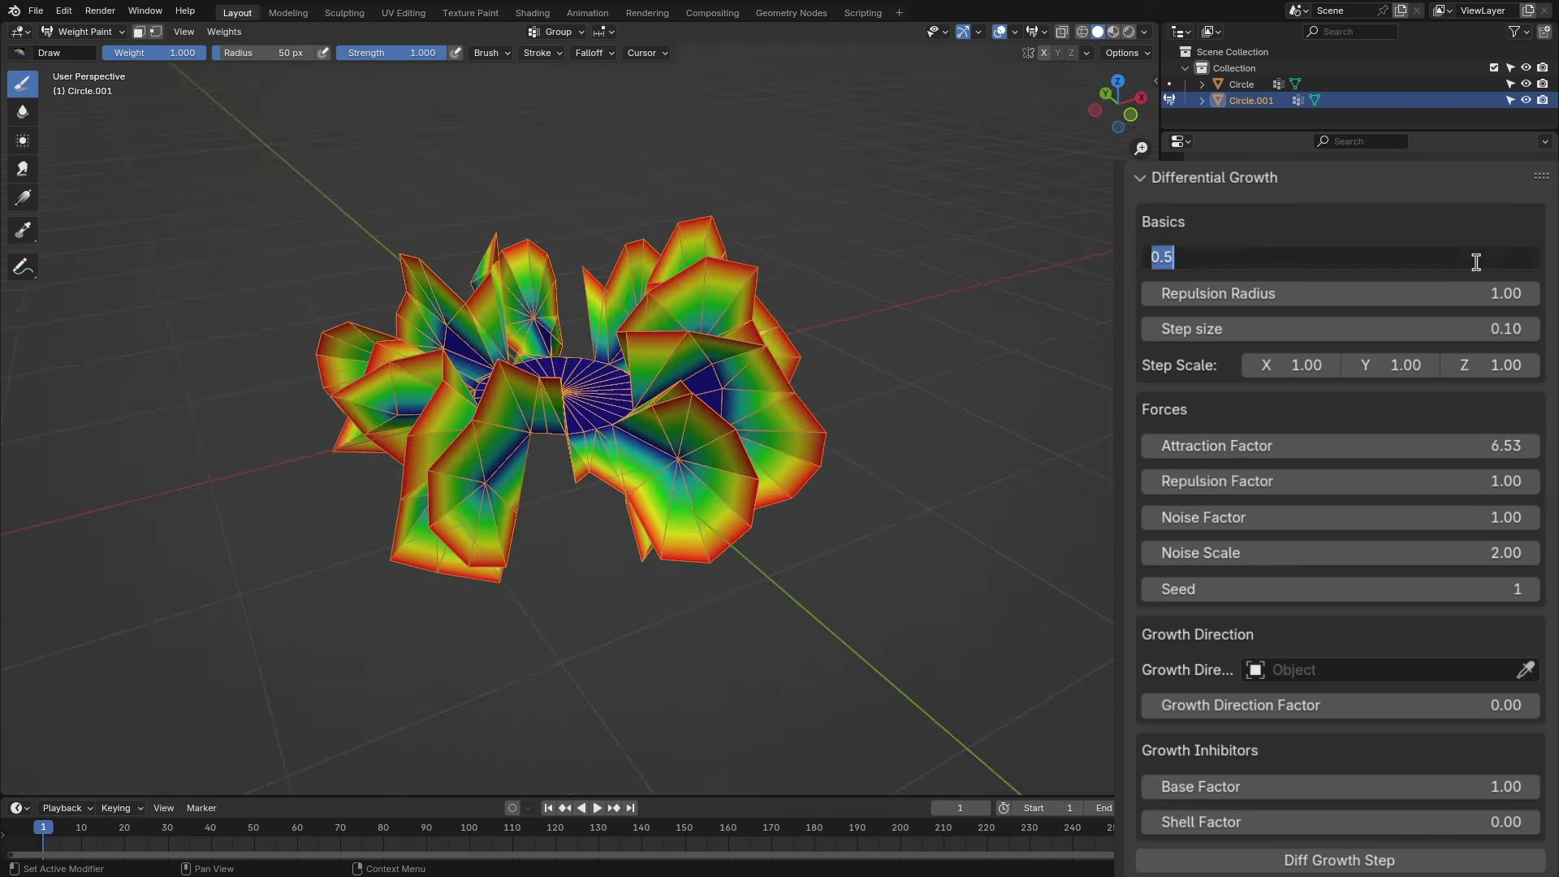
key("Return")
middle_click_drag(812, 365, 720, 469)
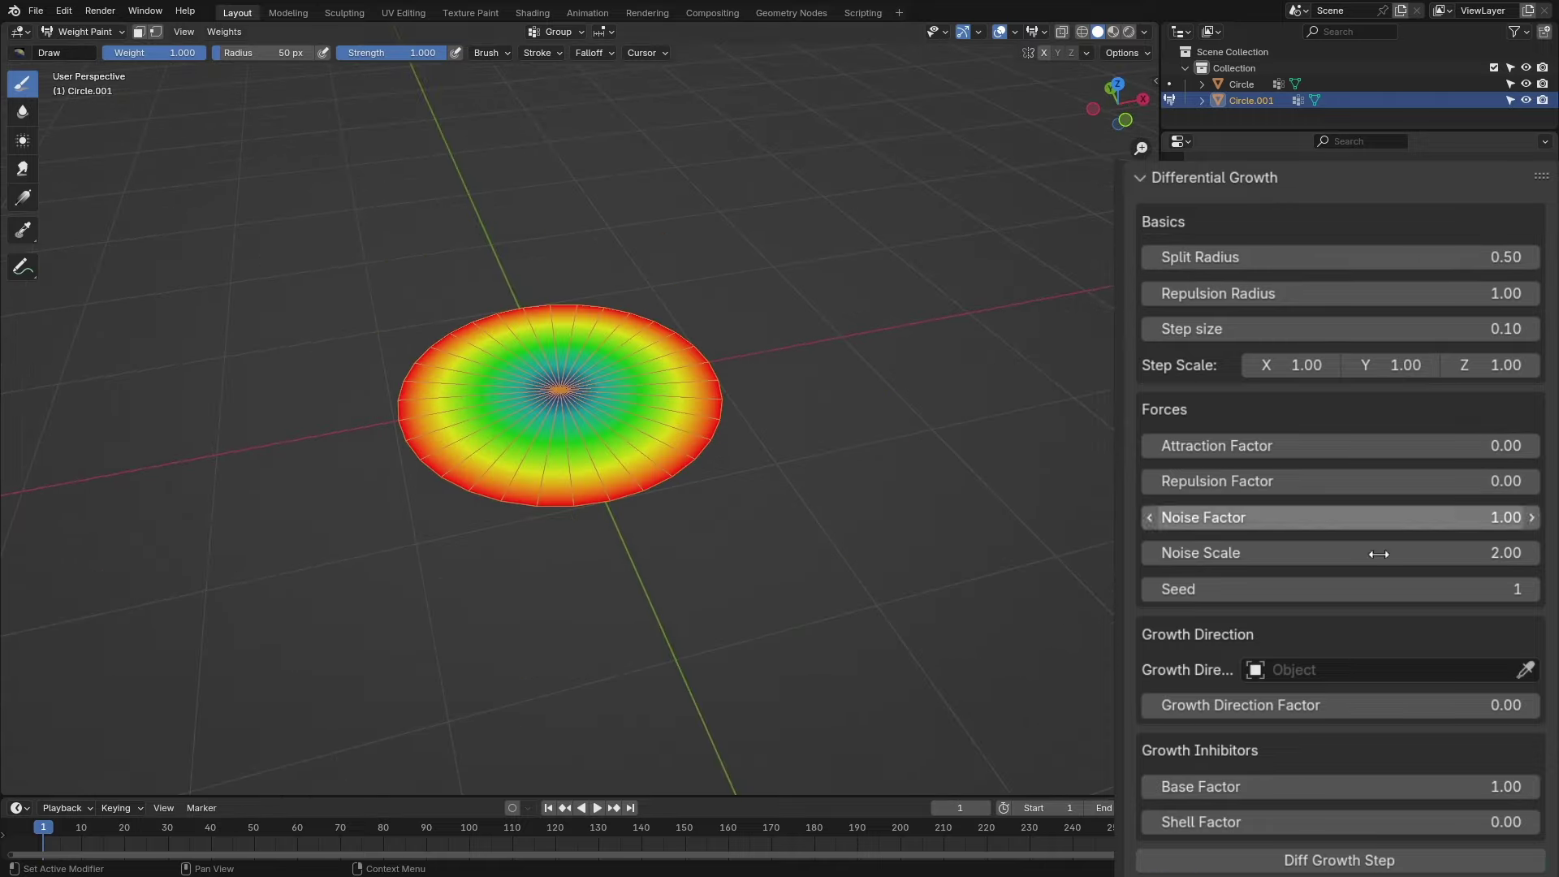
Step: Increase the Repulsion Factor and the Noise Factor, and run a Diff Growth Step on the disc
left_click_drag(1340, 481, 1470, 481)
middle_click_drag(911, 554, 1015, 503)
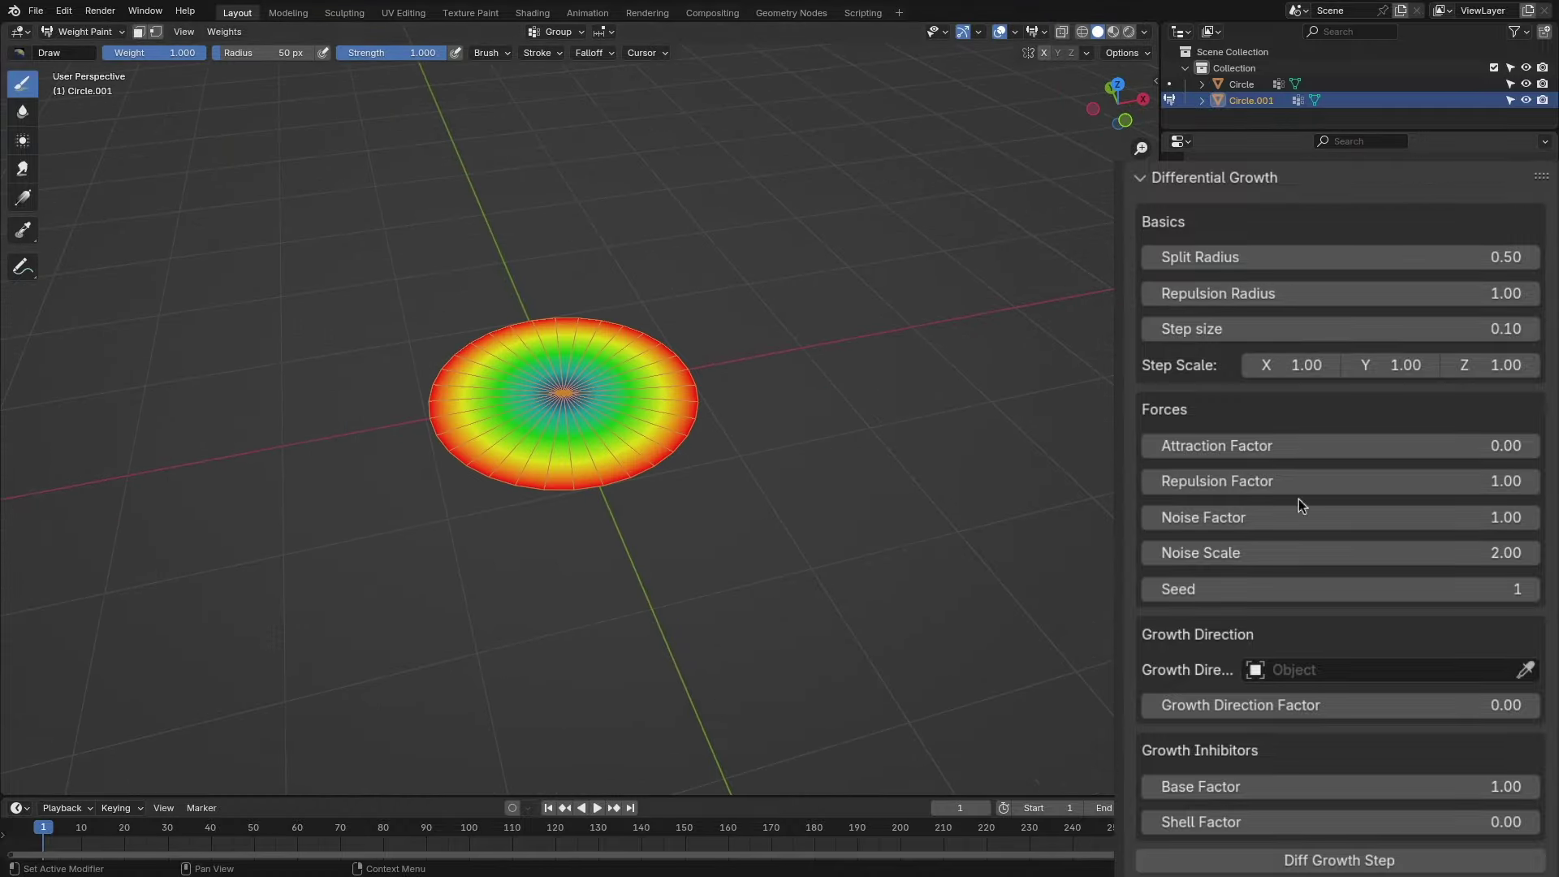
left_click_drag(1301, 517, 1381, 518)
left_click(1378, 859)
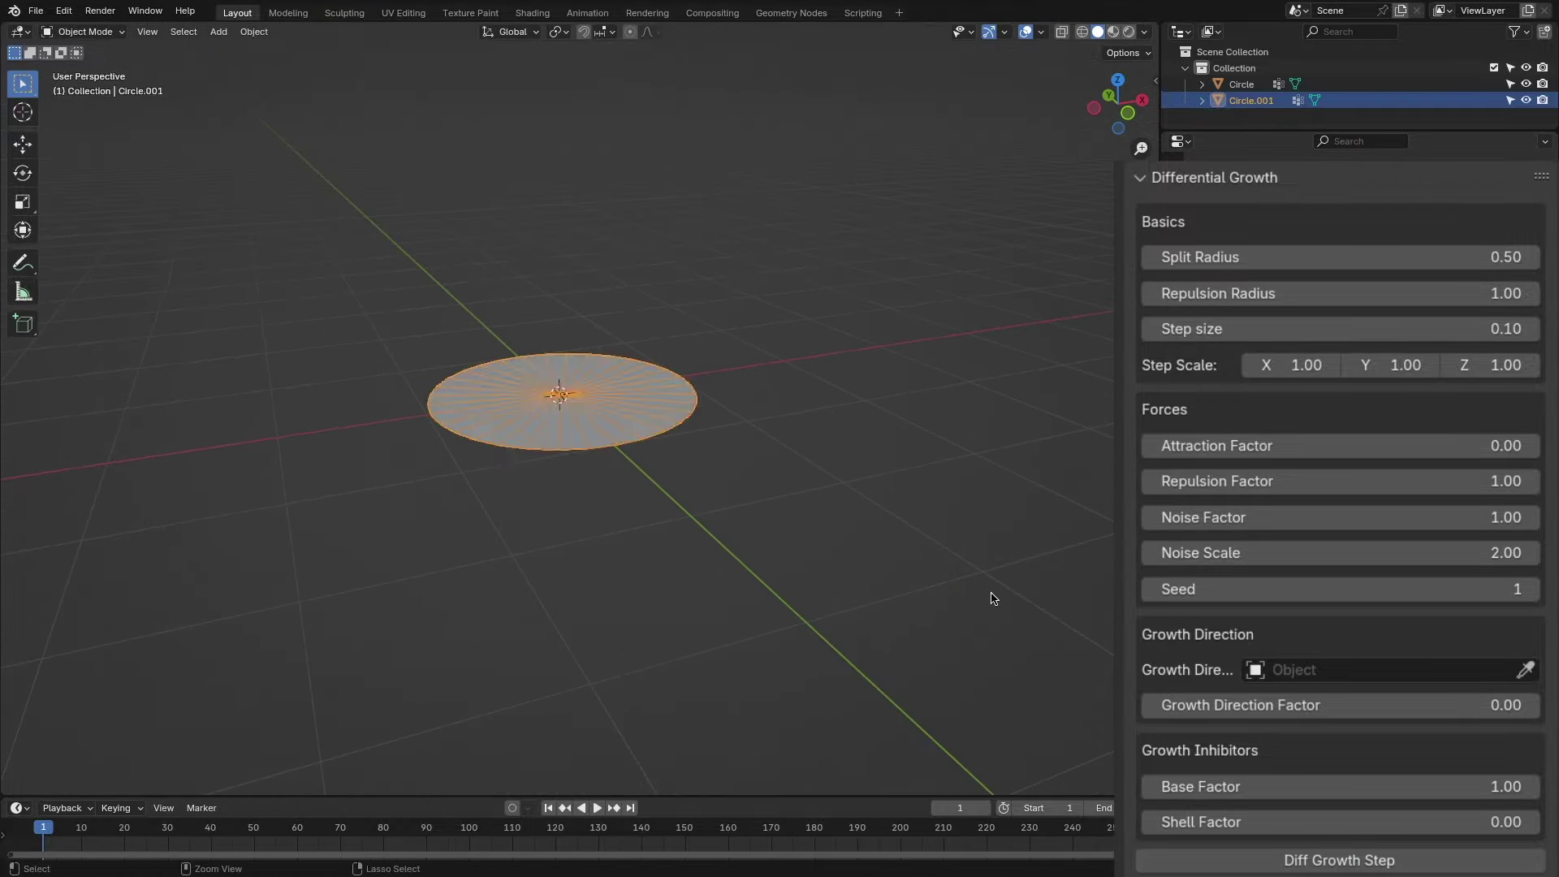
Step: Set the Step Scale Z to 0.5 and the Noise Factor to 0.46, and grow the disc with Diff Growth Steps
double_click(1485, 365)
type(".5")
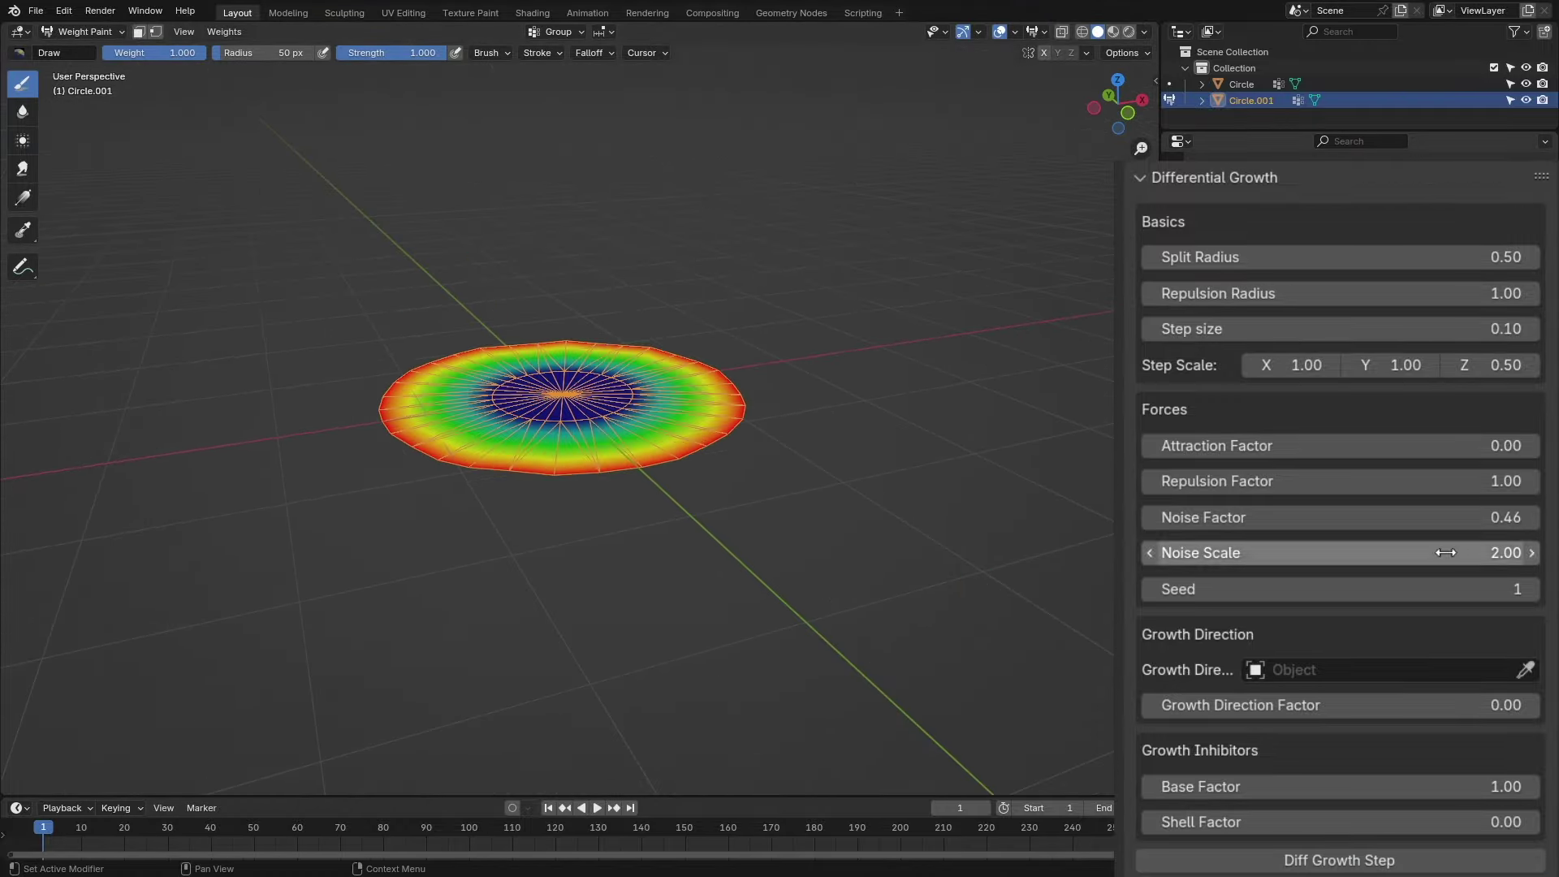
left_click(1410, 861)
left_click(1387, 862)
Step: Set the Noise Scale to 9.77 and the Noise Factor to 8.35, and grow the mesh
left_click_drag(1341, 552, 1494, 552)
left_click_drag(1340, 517, 1486, 517)
left_click(1340, 860)
mouse_move(1017, 649)
middle_mouse_down()
mouse_move(1015, 569)
mouse_move(1019, 642)
middle_mouse_up()
Step: Assign the empty above the disc as the Growth Direction object and run a Diff Growth Step
double_click(1417, 260)
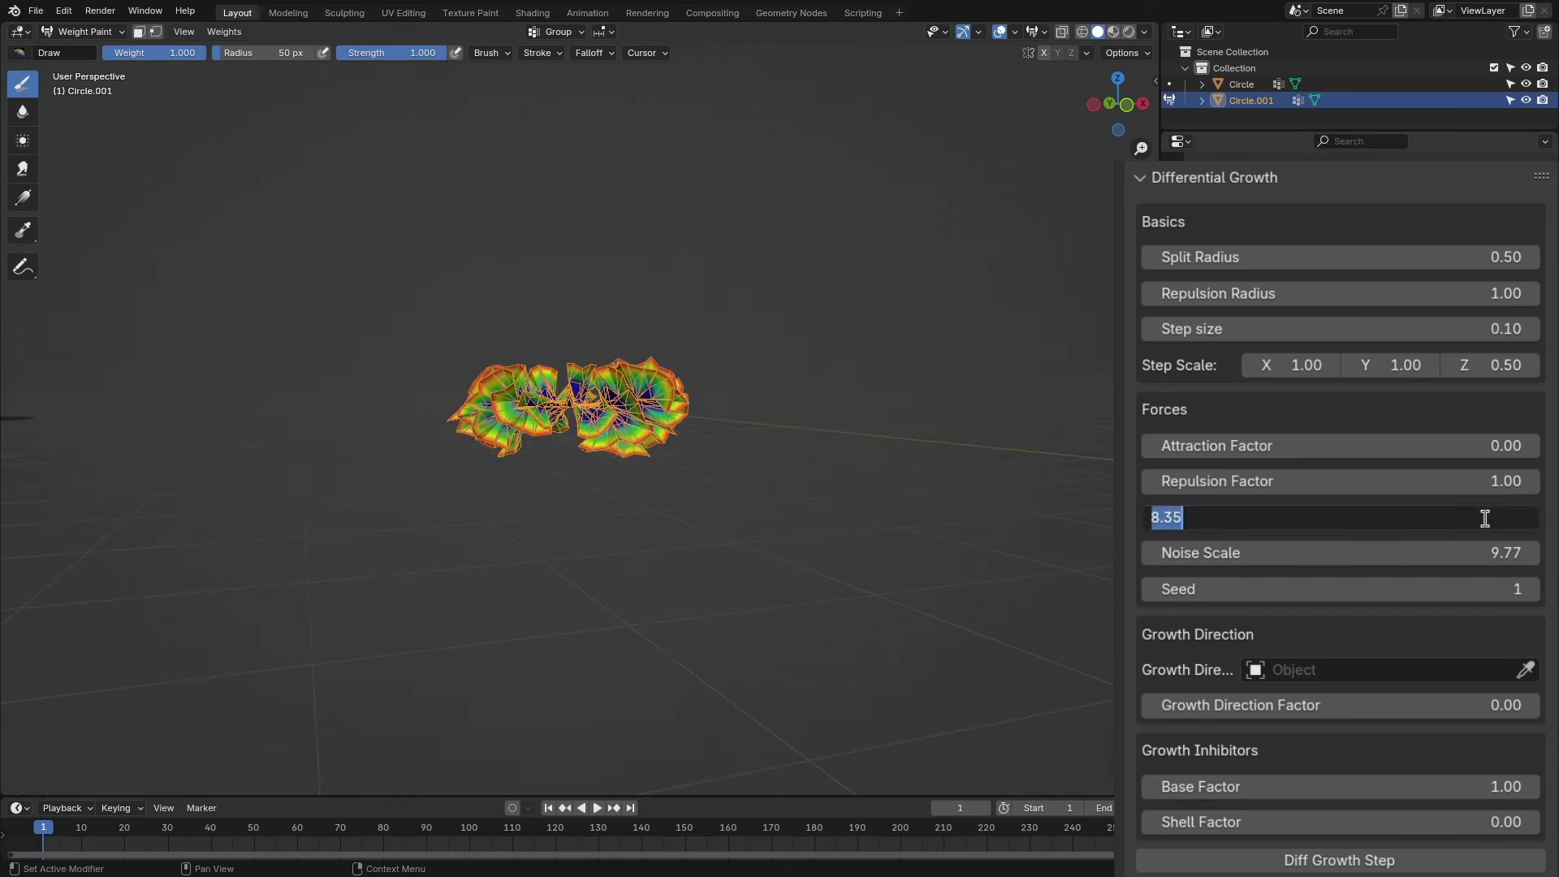
key("Return")
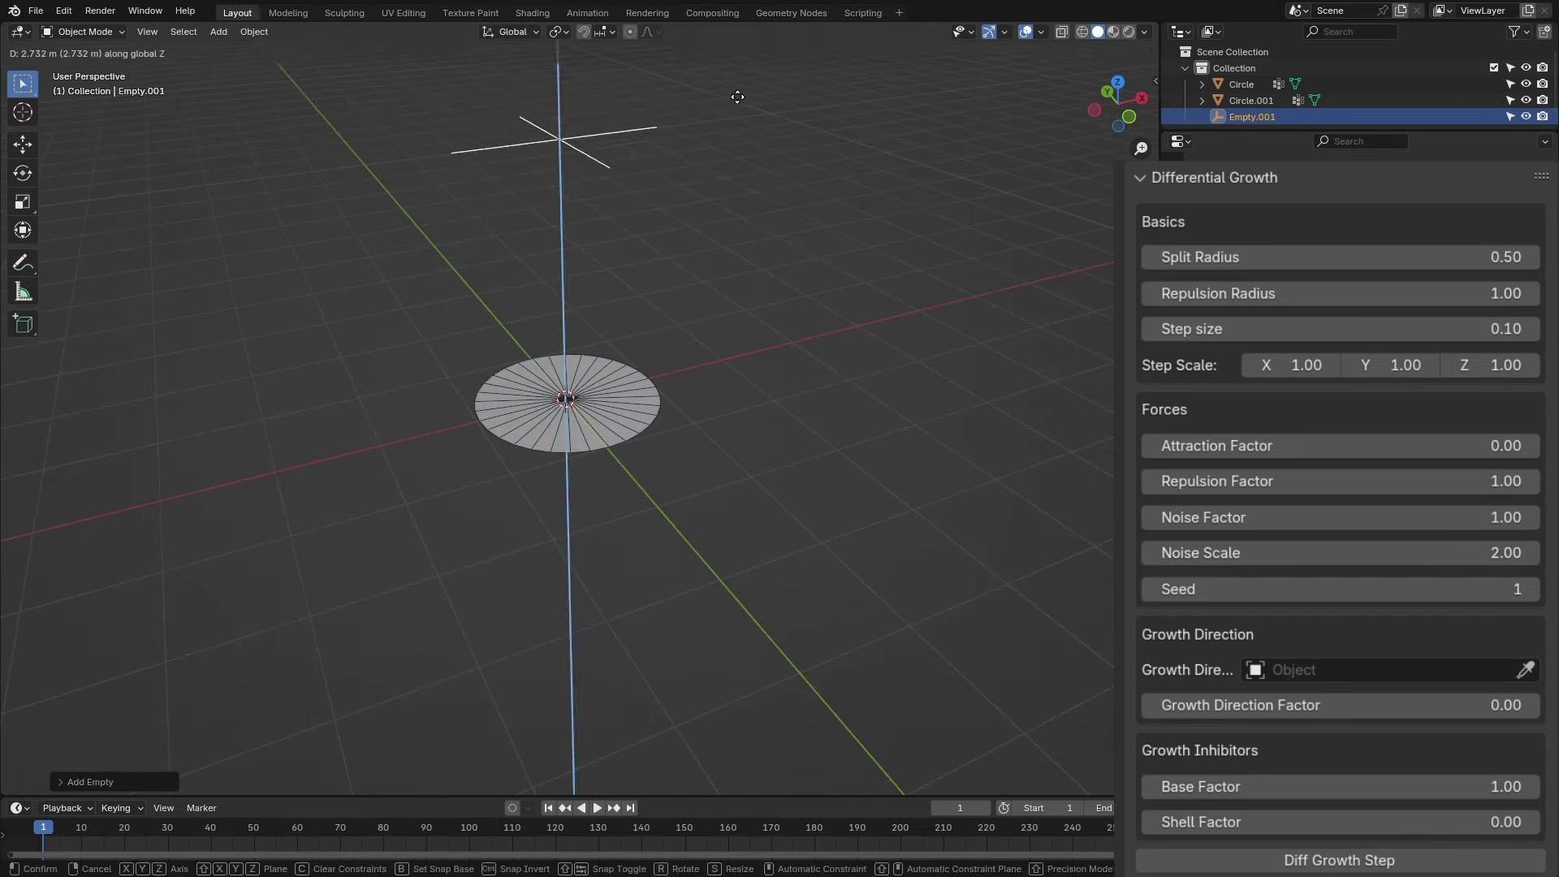
left_click(1381, 669)
left_click(1292, 477)
left_click(1300, 860)
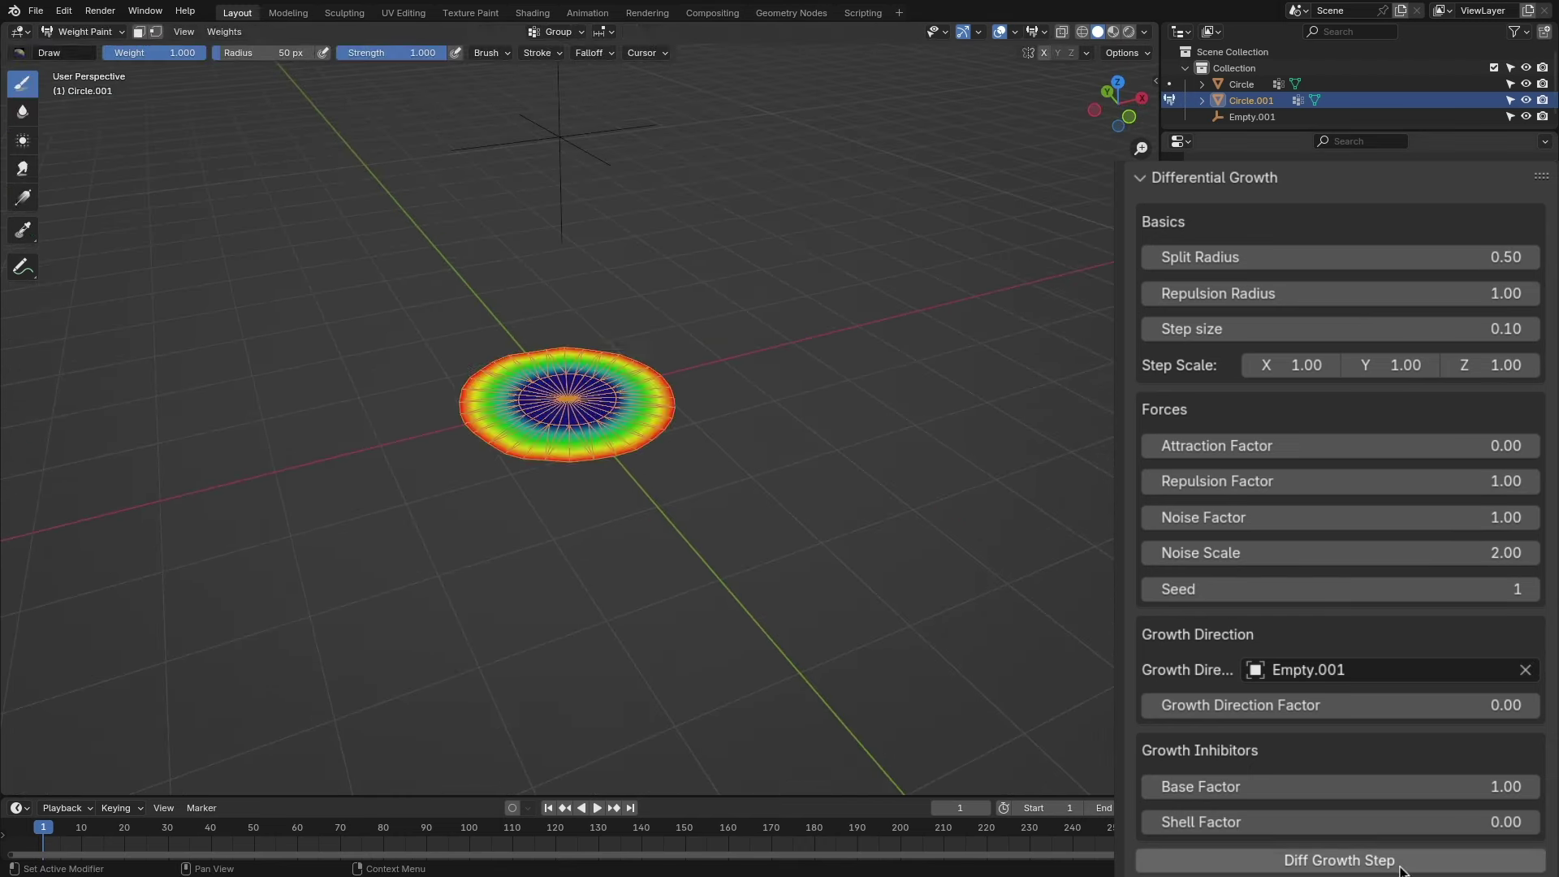
Step: Set the Growth Direction Factor to 6.46 and grow the disc towards the empty with Diff Growth Steps
left_click(1295, 704)
type("1")
key("Return")
left_click(1355, 860)
left_click(1355, 860)
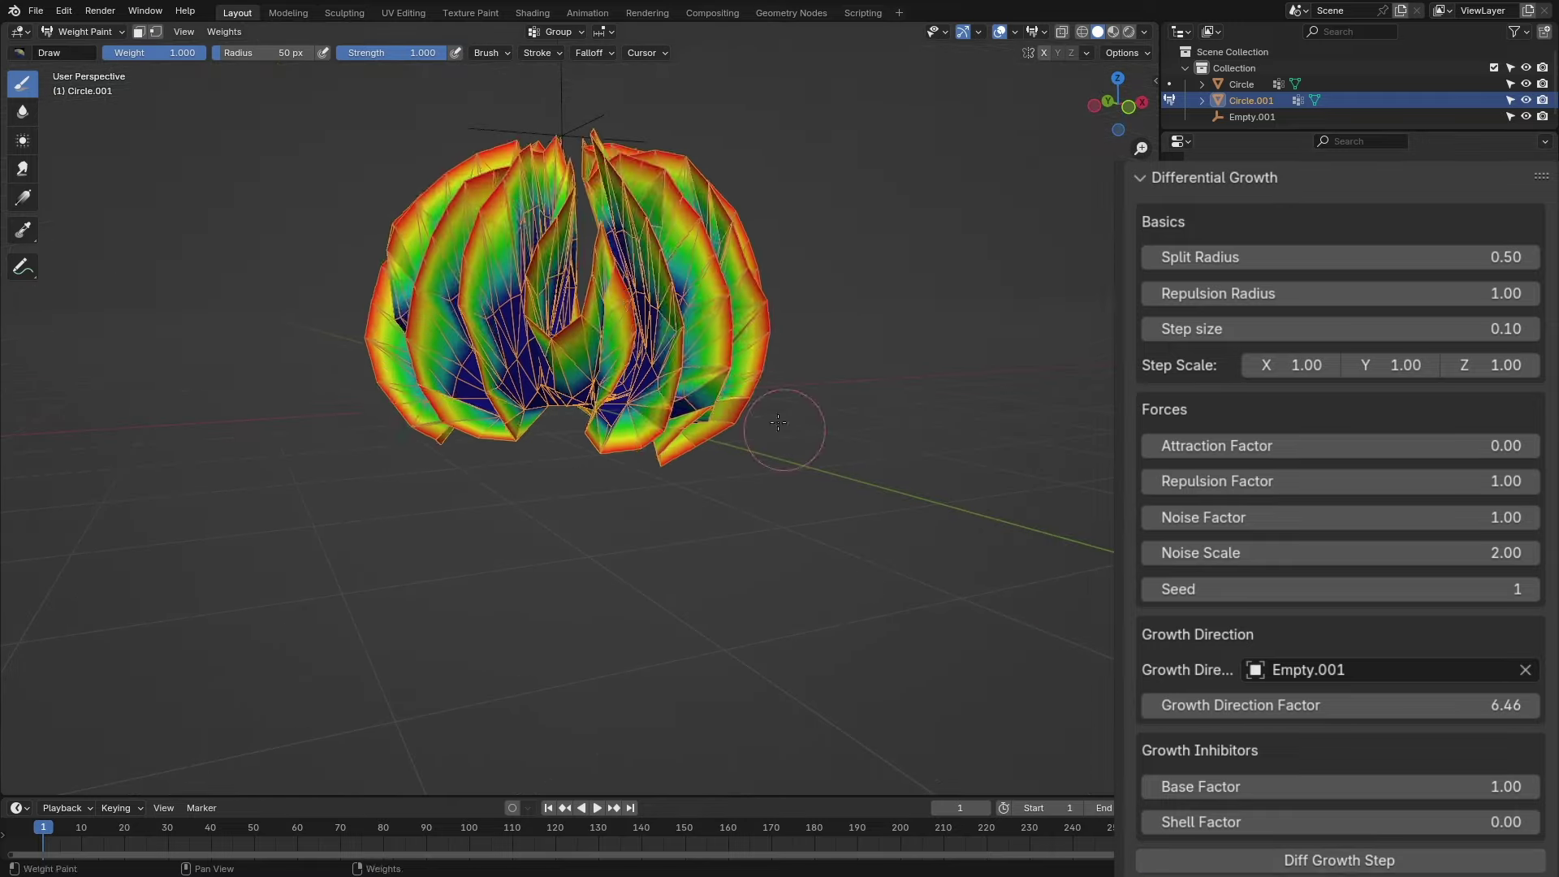
middle_click_drag(774, 418, 817, 410)
Step: Undo the growth towards the empty and clear the Growth Direction object
left_click(1526, 670)
key("ctrl+z")
key("ctrl+z")
key("ctrl+z")
key("ctrl+z")
key("ctrl+z")
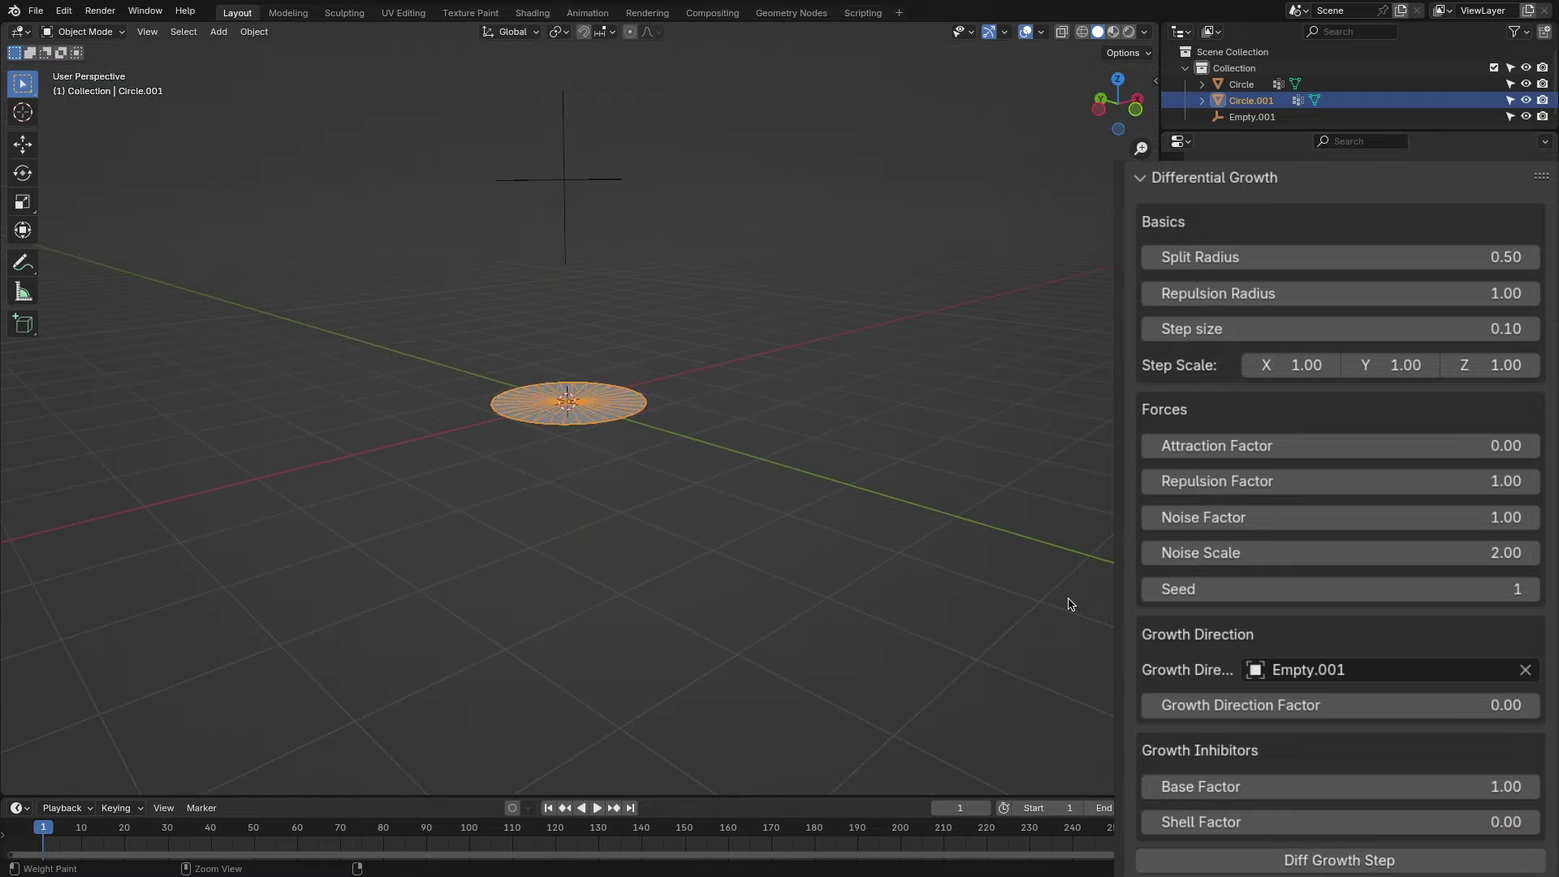
Step: Grow the disc with a Growth Direction Factor of -10.17, undo that growth, and grow it again with 7.02
left_click(1381, 859)
left_click(1381, 858)
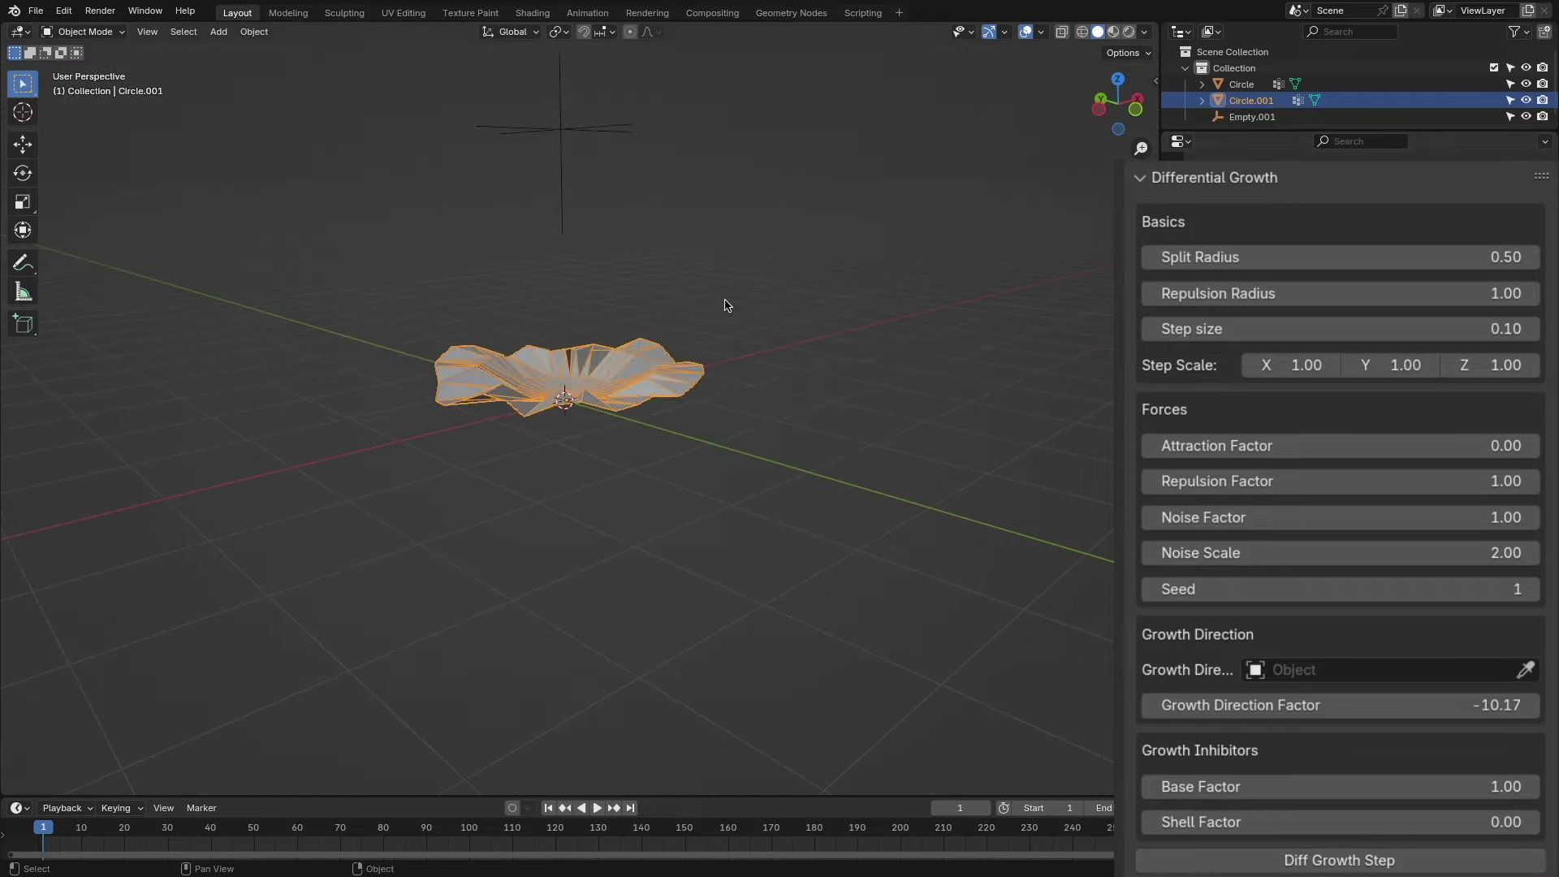
key("ctrl+z")
key("ctrl+z")
key("ctrl+z")
left_click(1288, 860)
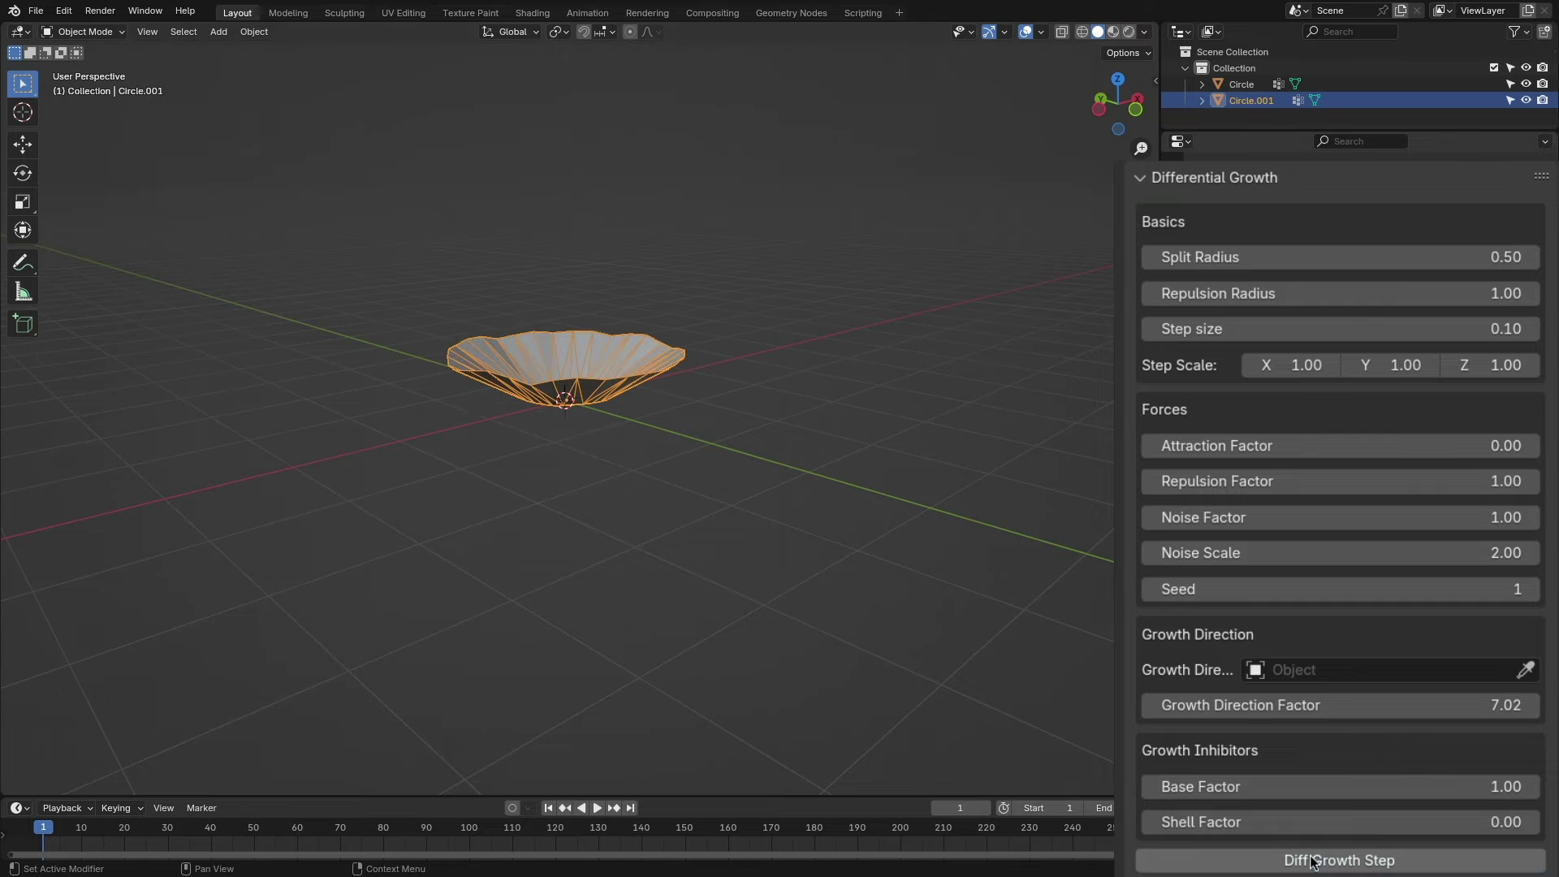
Step: Set the Split Radius to 0.3 and run a Diff Growth Step on the upward-growing mesh
left_click(1470, 257)
type("0.3")
key("Return")
left_click(1375, 861)
Step: Increase the Noise Factor and the Noise Scale, running a Diff Growth Step after each change
left_click_drag(1316, 517, 1413, 517)
left_click(1421, 860)
mouse_move(1320, 548)
left_mouse_down()
mouse_move(1373, 548)
mouse_move(1380, 518)
left_mouse_up()
left_click(1427, 860)
Step: Switch the object to Weight Paint mode and undo the growth back to the flat disc
key("ctrl+Tab")
left_click(777, 373)
key("ctrl+z")
key("ctrl+z")
key("ctrl+z")
key("ctrl+z")
key("ctrl+z")
key("ctrl+z")
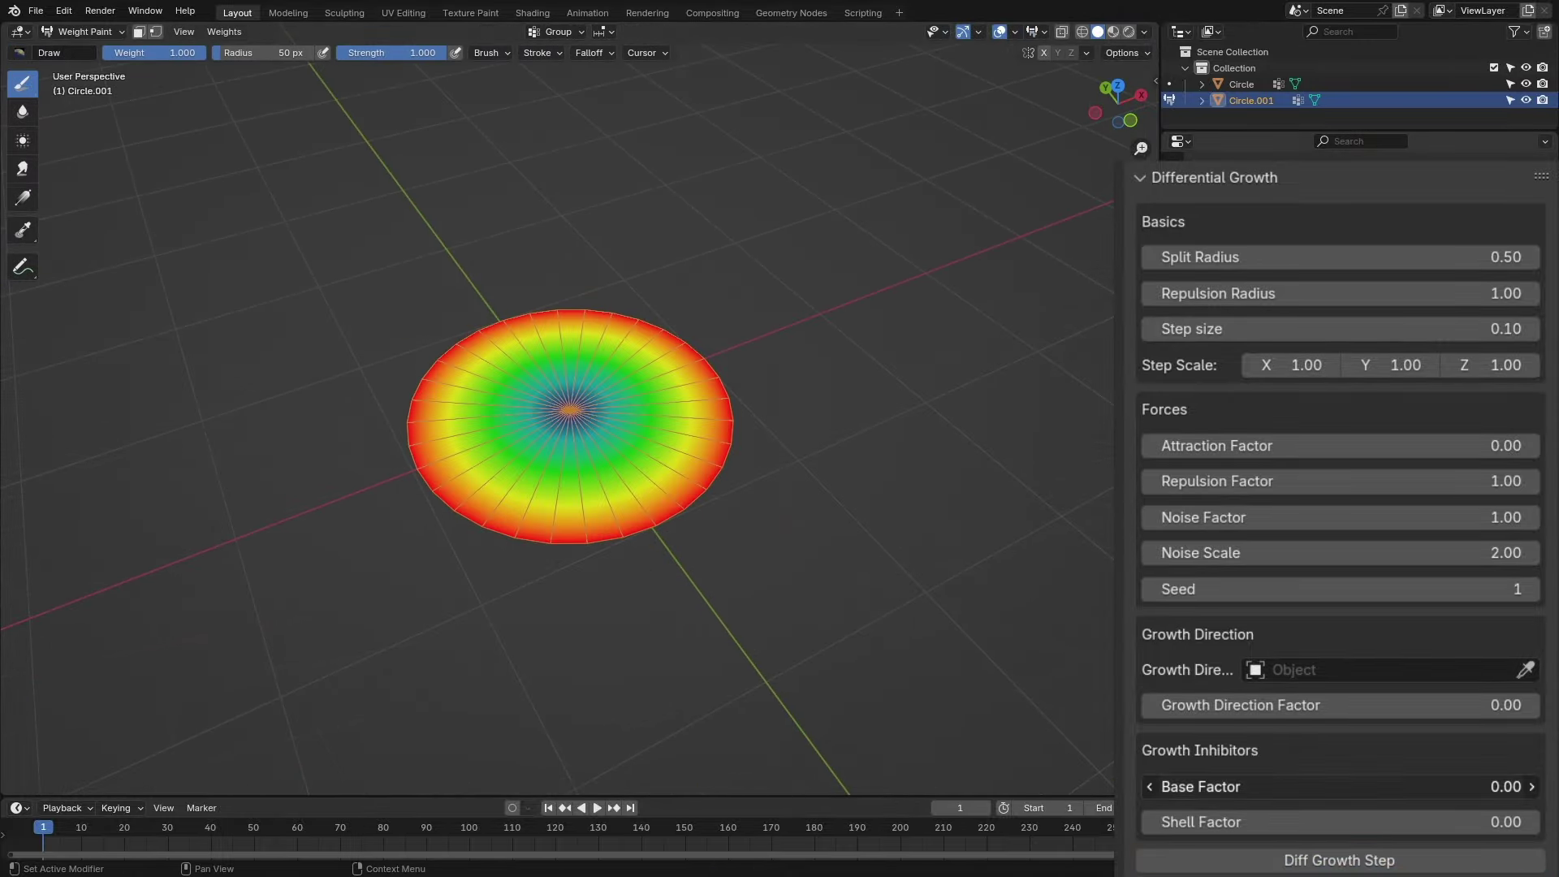
Step: Set the Base Factor to 0 and grow the disc with Diff Growth Steps
left_click(1380, 859)
left_click(1381, 859)
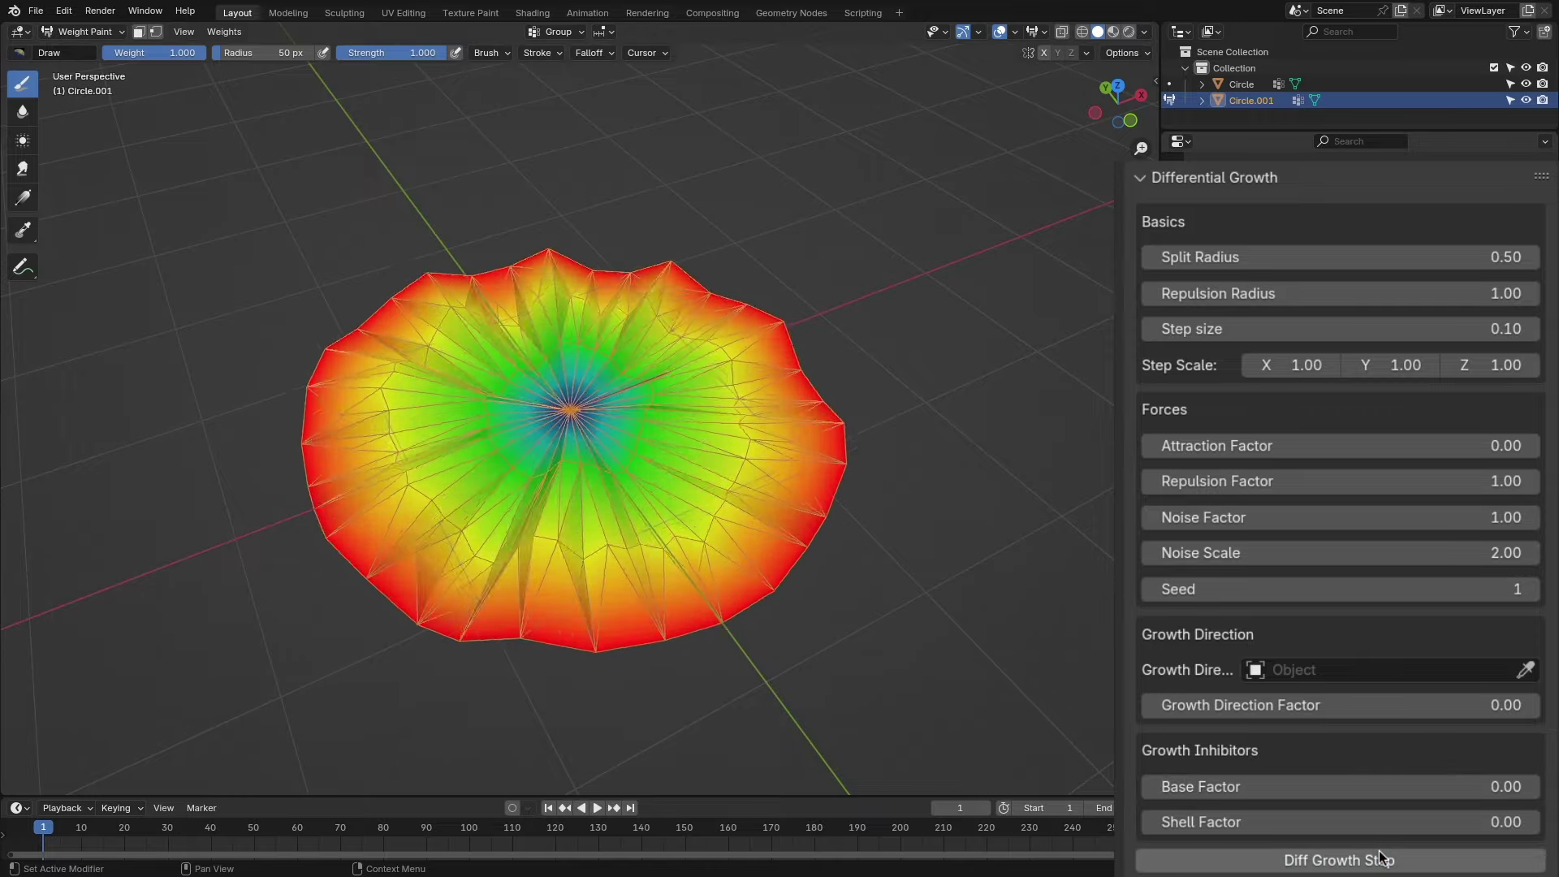
left_click(1372, 861)
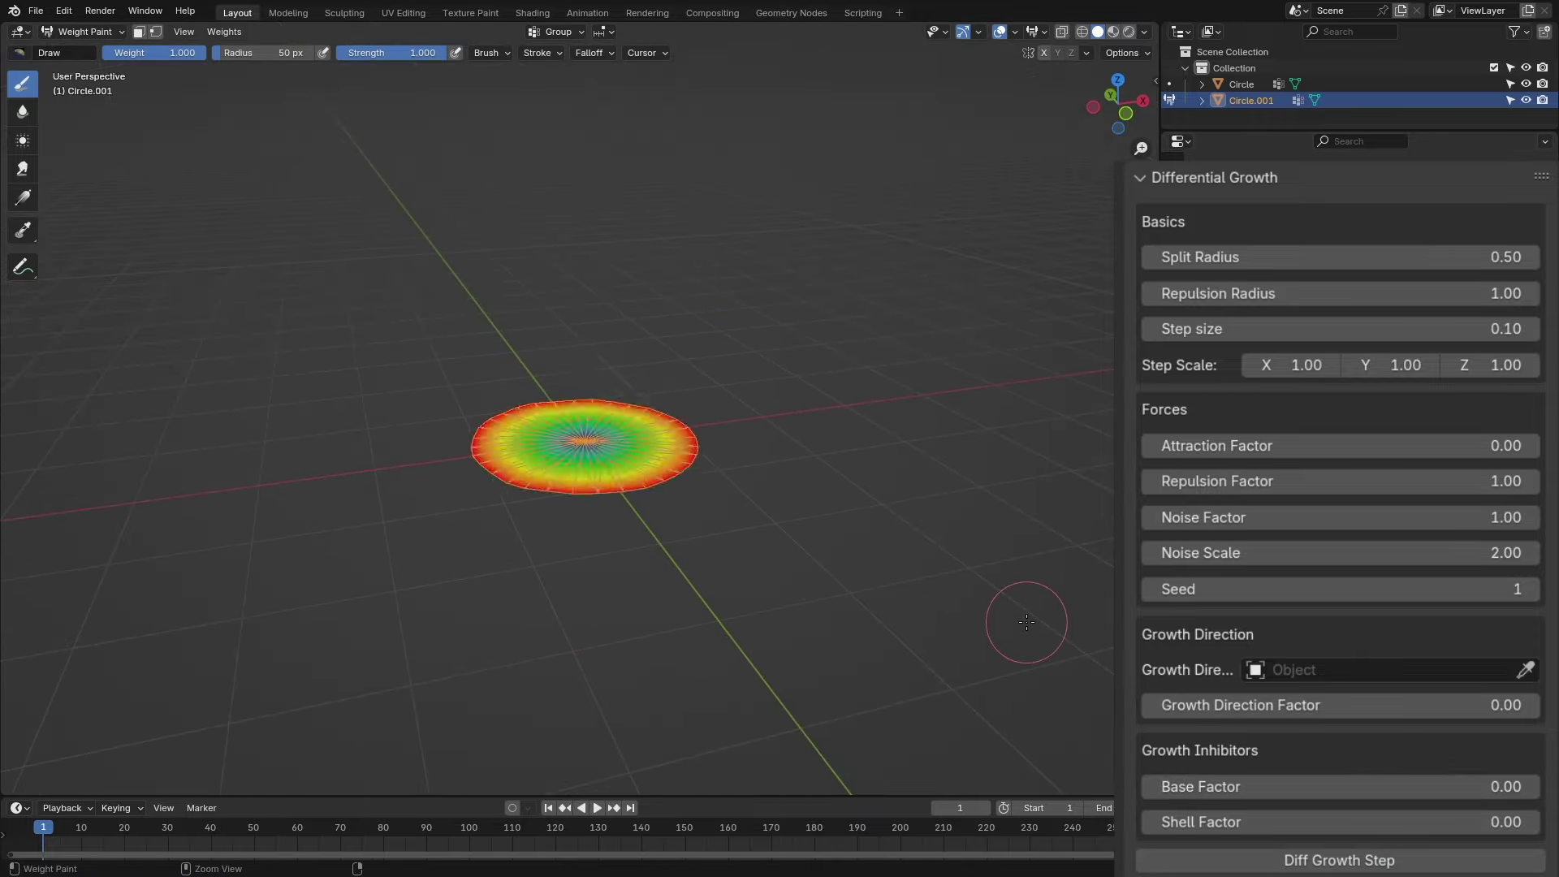
Step: Set the Base Factor to 10 on the flat disc and grow it with Diff Growth Steps
key("ctrl+Tab")
key("ctrl+Tab")
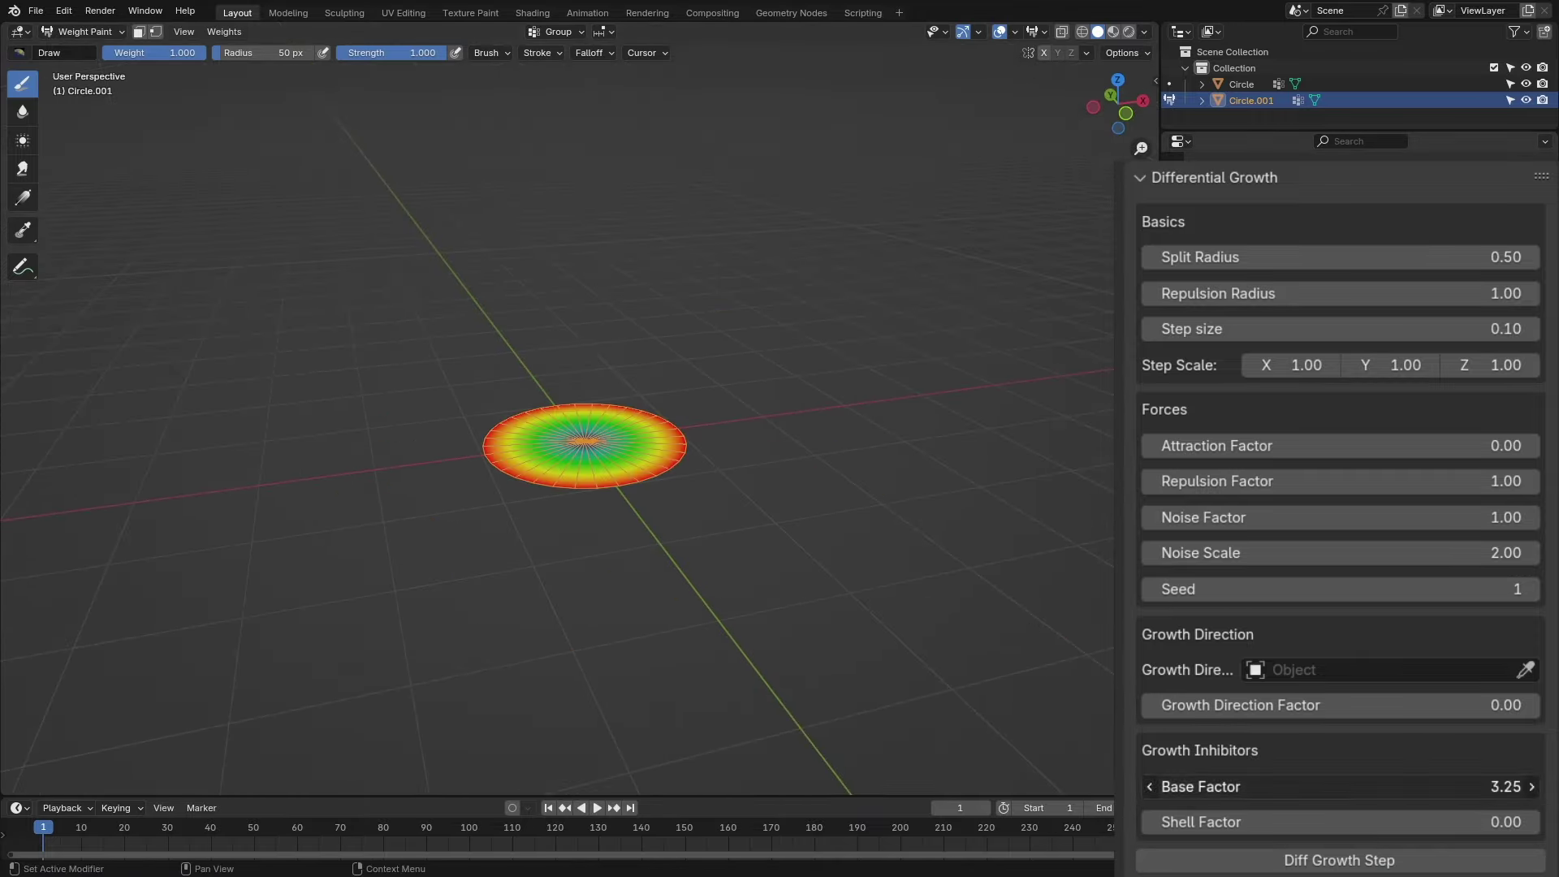
left_click(1333, 866)
left_click(1291, 863)
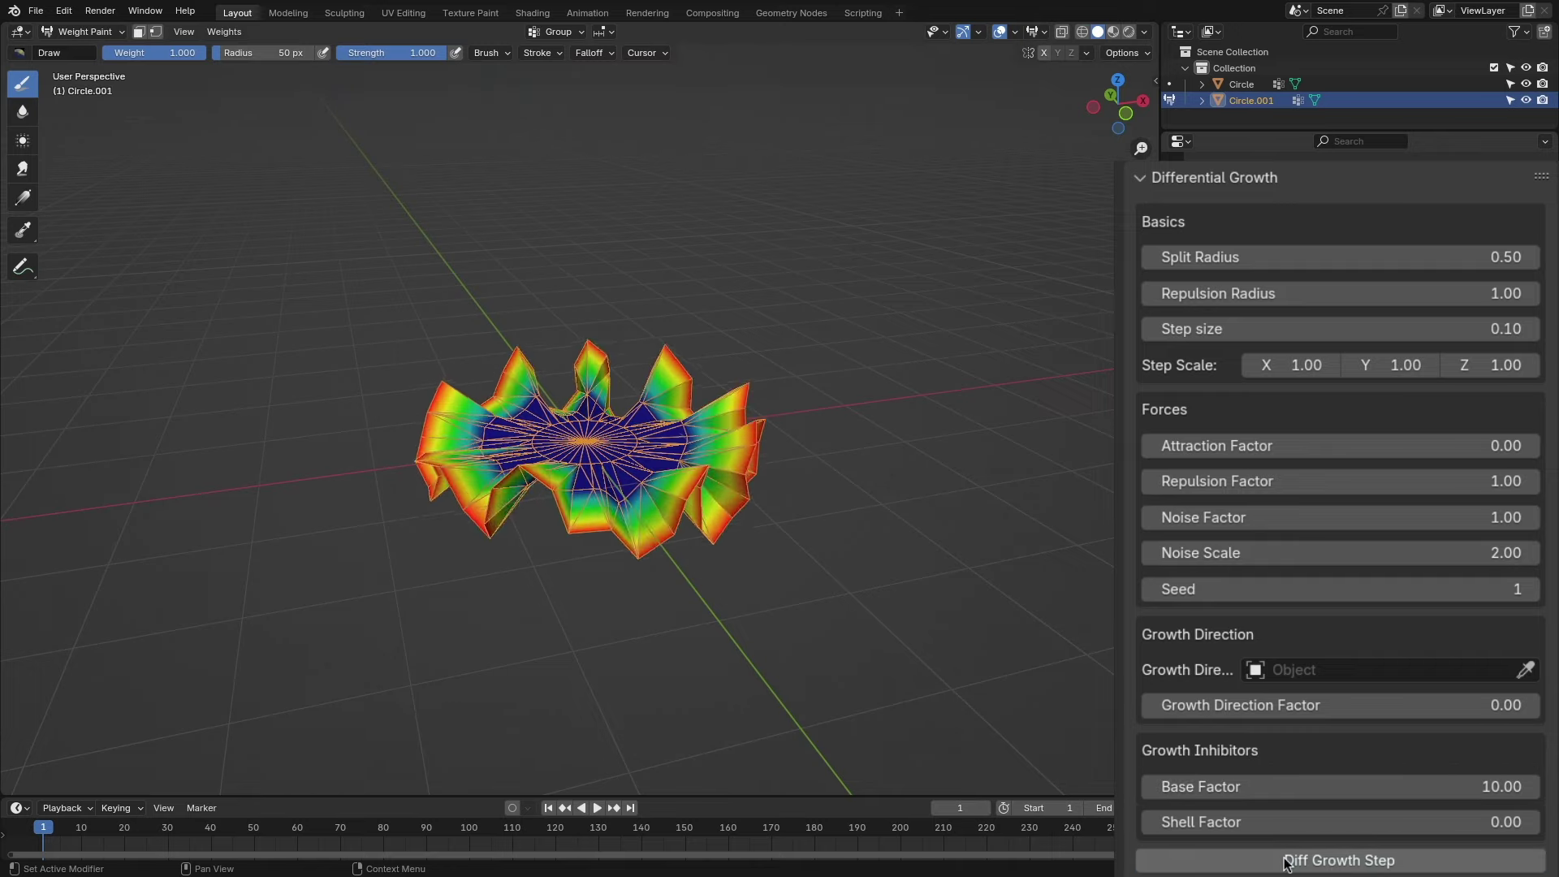
Step: Set the Base Factor to 1 and the Shell Factor to 1, and grow the disc
left_click_drag(1341, 786, 1218, 786)
left_click(1437, 860)
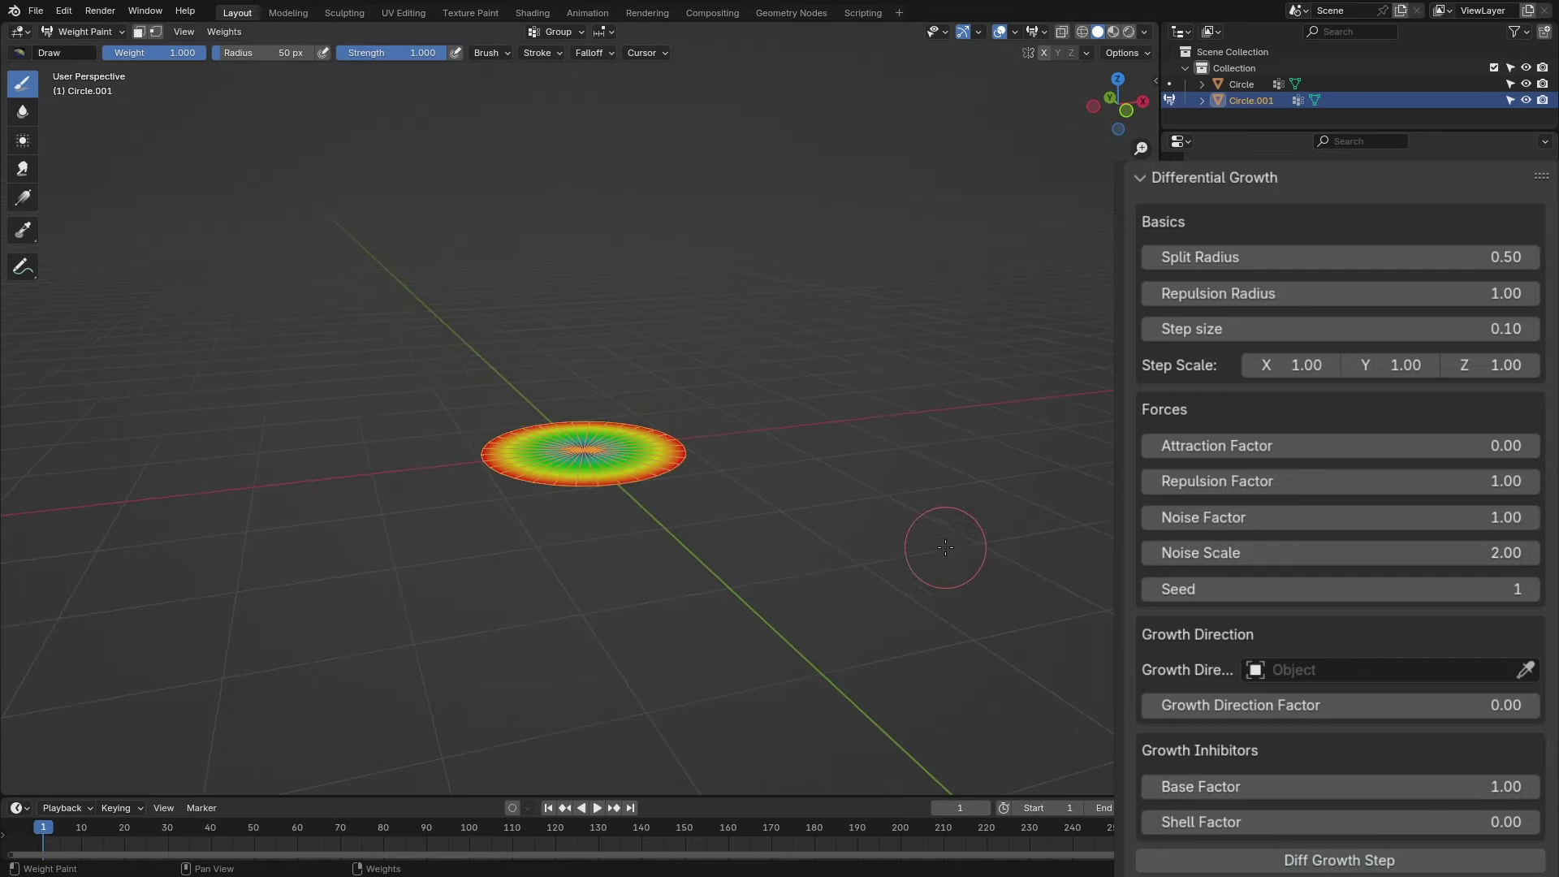
left_click(1437, 864)
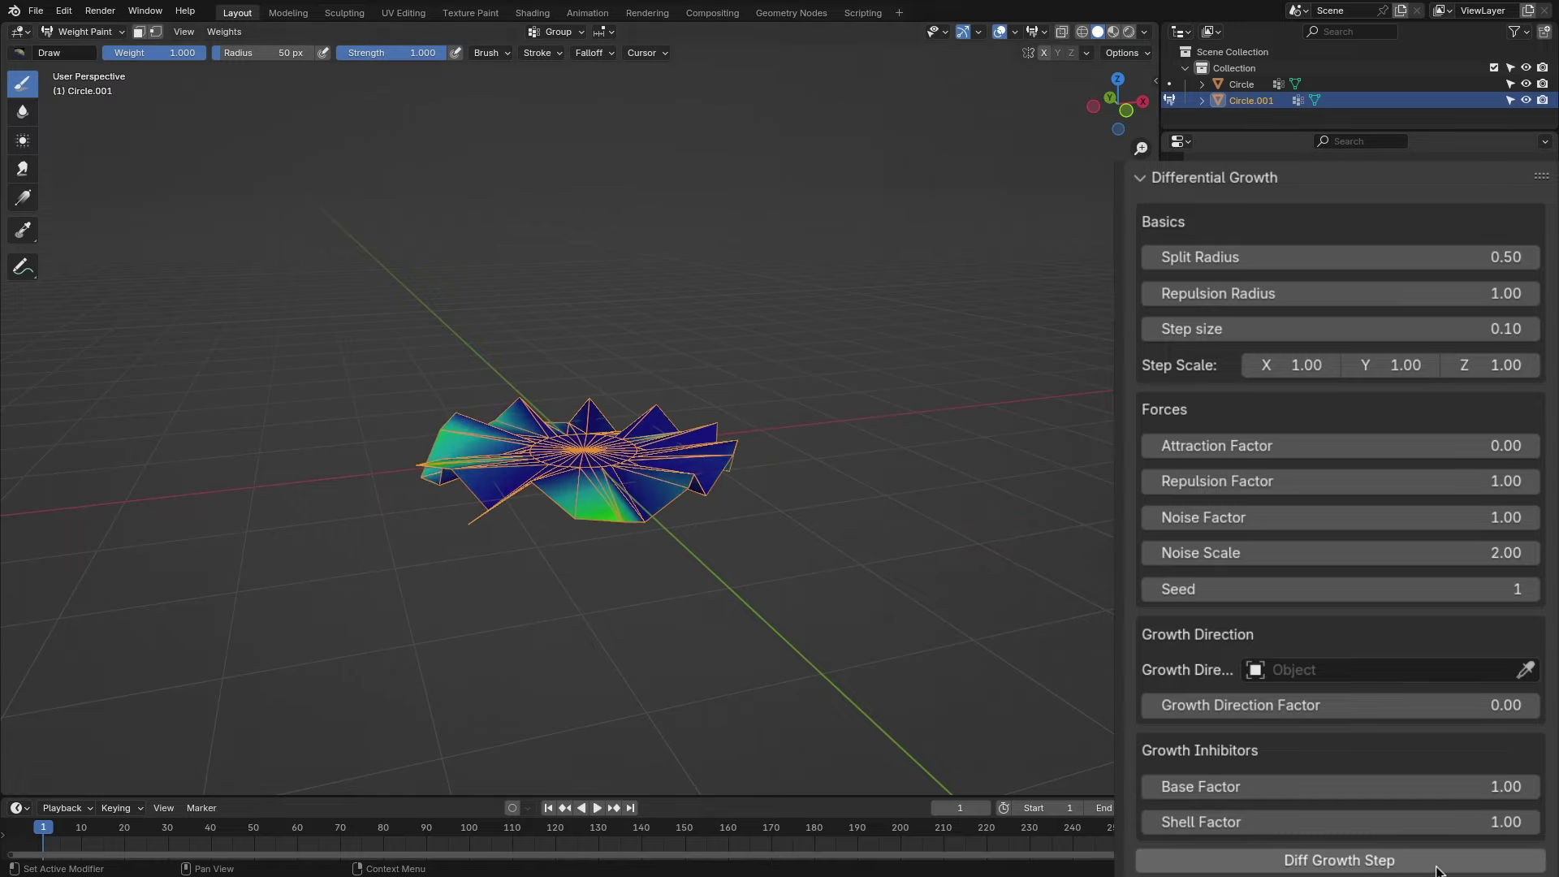
Step: Undo the shell-inhibited growth and set the Split Radius to 0.3
key("ctrl+z")
double_click(1427, 261)
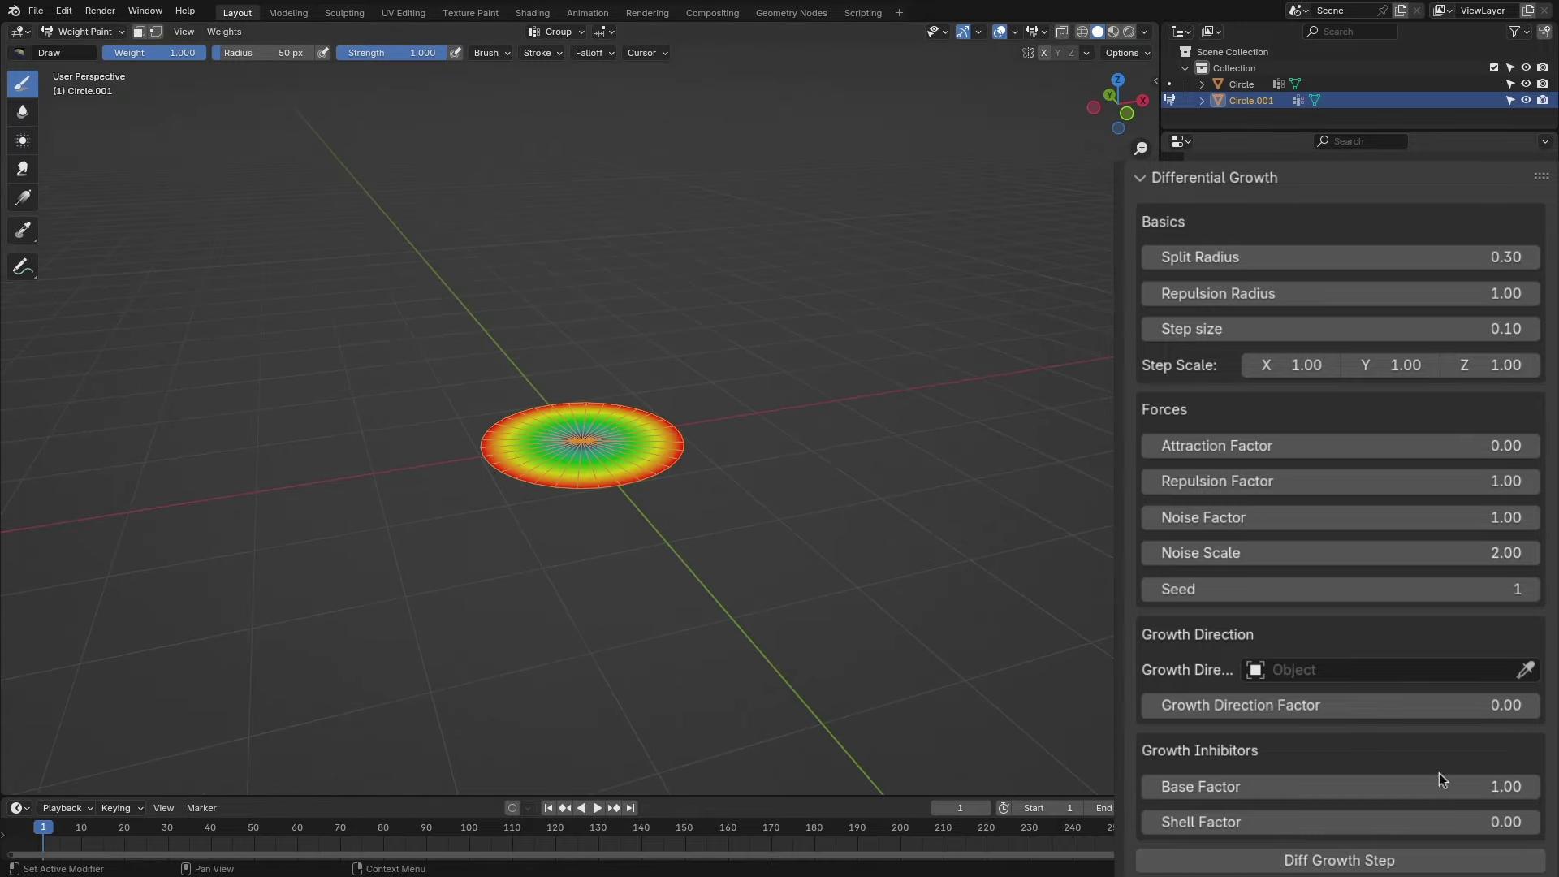
key("ctrl+shift+z")
Step: Set the Split Radius to 0.1 and run a Diff Growth Step on the mesh
double_click(1430, 256)
type("0.1")
key("Return")
left_click(1405, 861)
scroll(1340, 487, "down", 2)
middle_click_drag(1015, 390, 1080, 398)
Step: Undo the last growth and grow the mesh with a Split Radius of 0.2 and a Step Scale Z of 0.2
key("ctrl+z")
key("ctrl+z")
double_click(1467, 177)
key("Return")
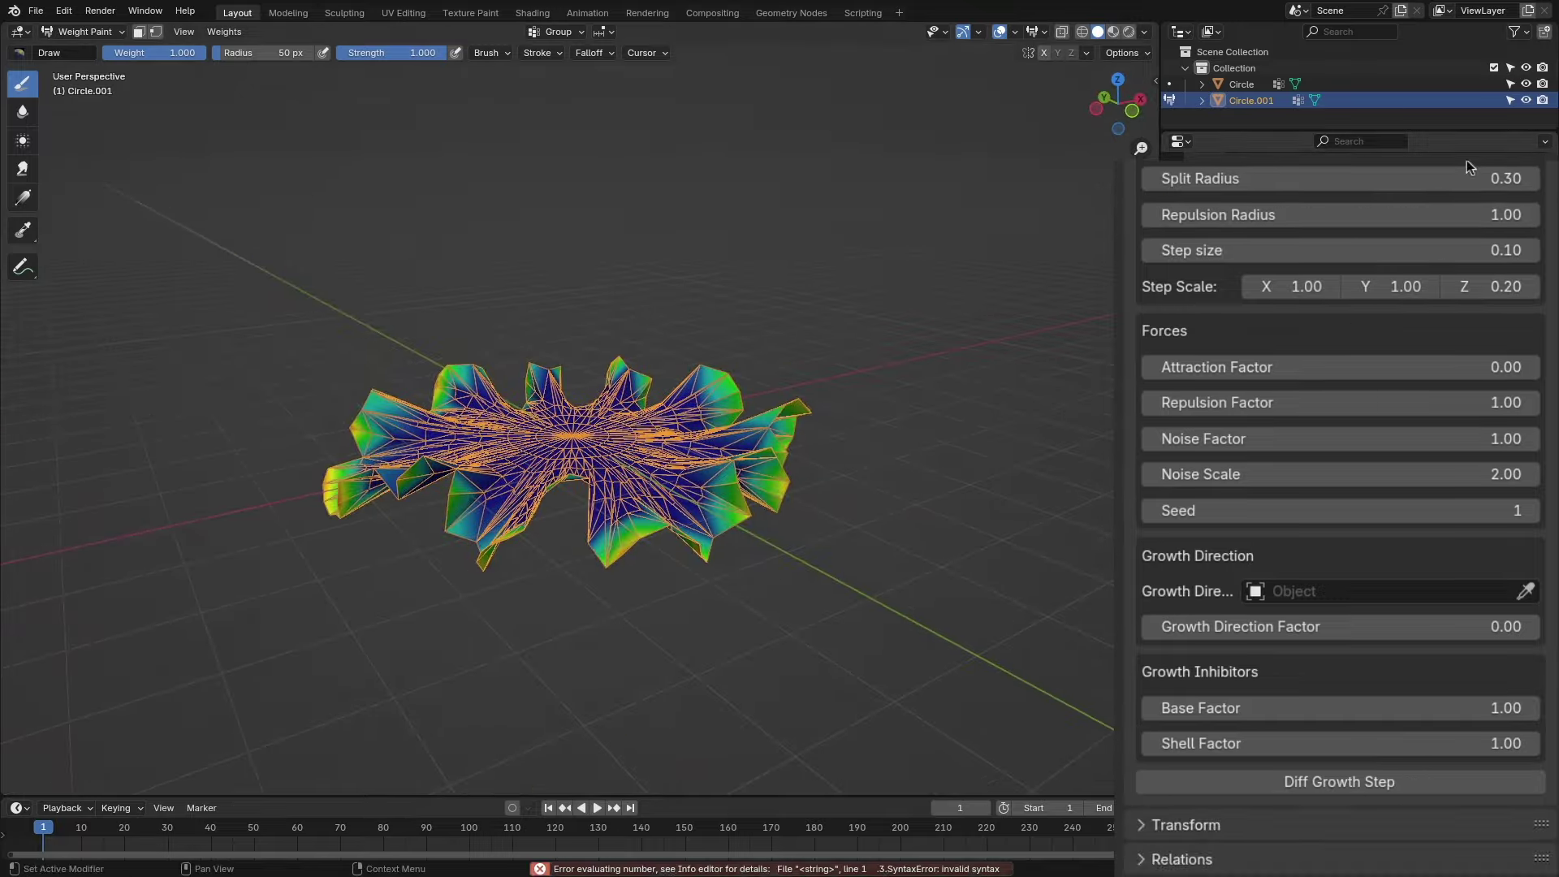
left_click(1420, 782)
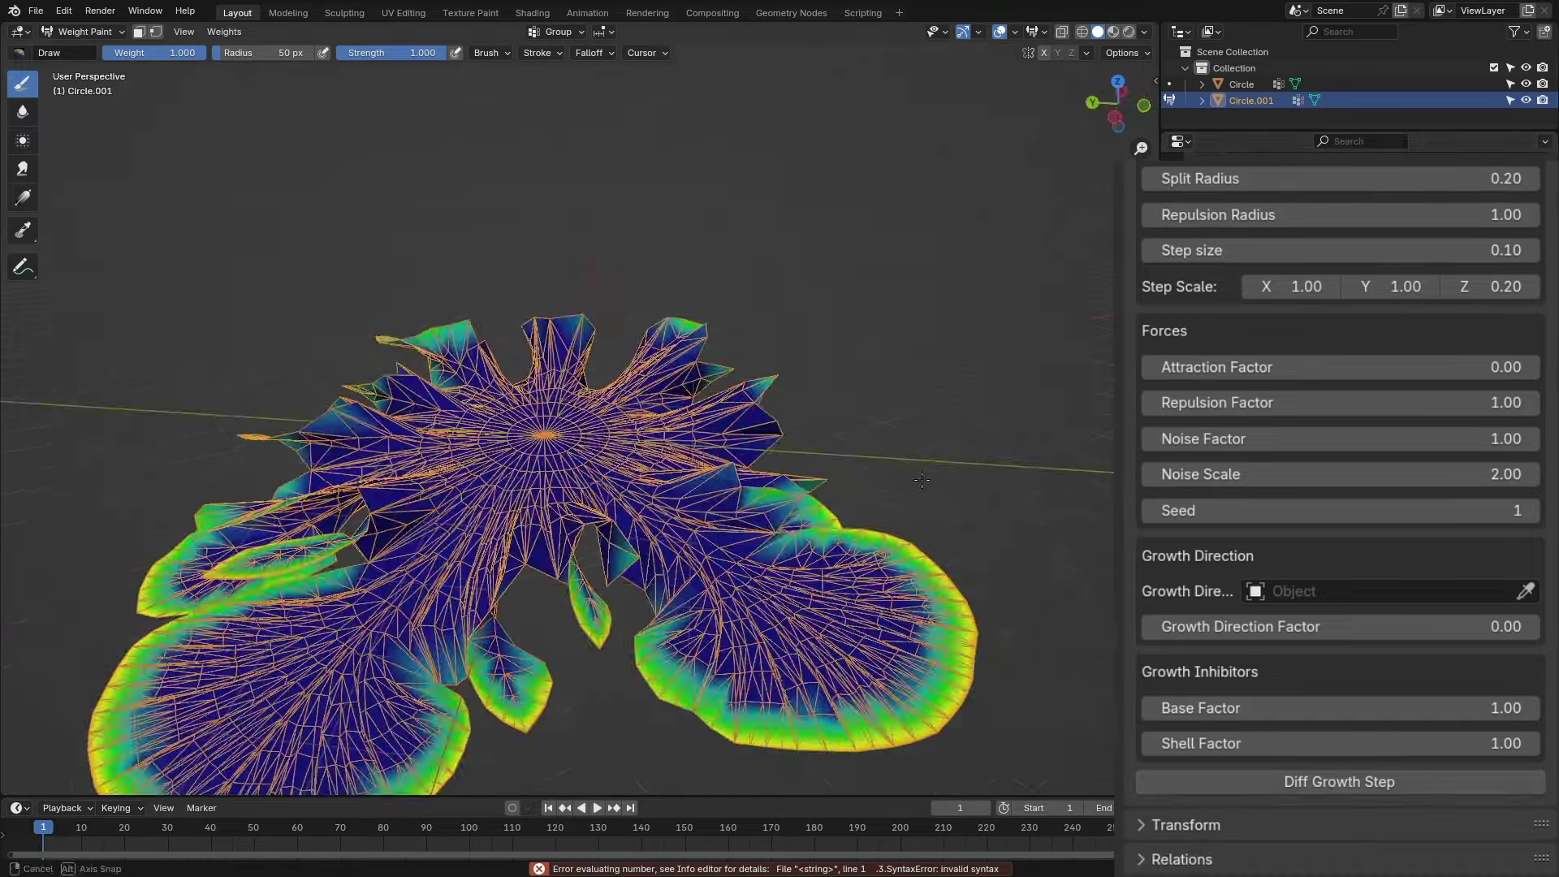
middle_click_drag(999, 406, 1022, 424)
Step: Undo the flattened growth and grow the mesh with a Split Radius of 0.08 and a Shell Factor of 8.53
key("ctrl+z")
key("ctrl+z")
key("ctrl+z")
left_click(1417, 781)
left_click_drag(1401, 743, 1445, 743)
left_click(1348, 781)
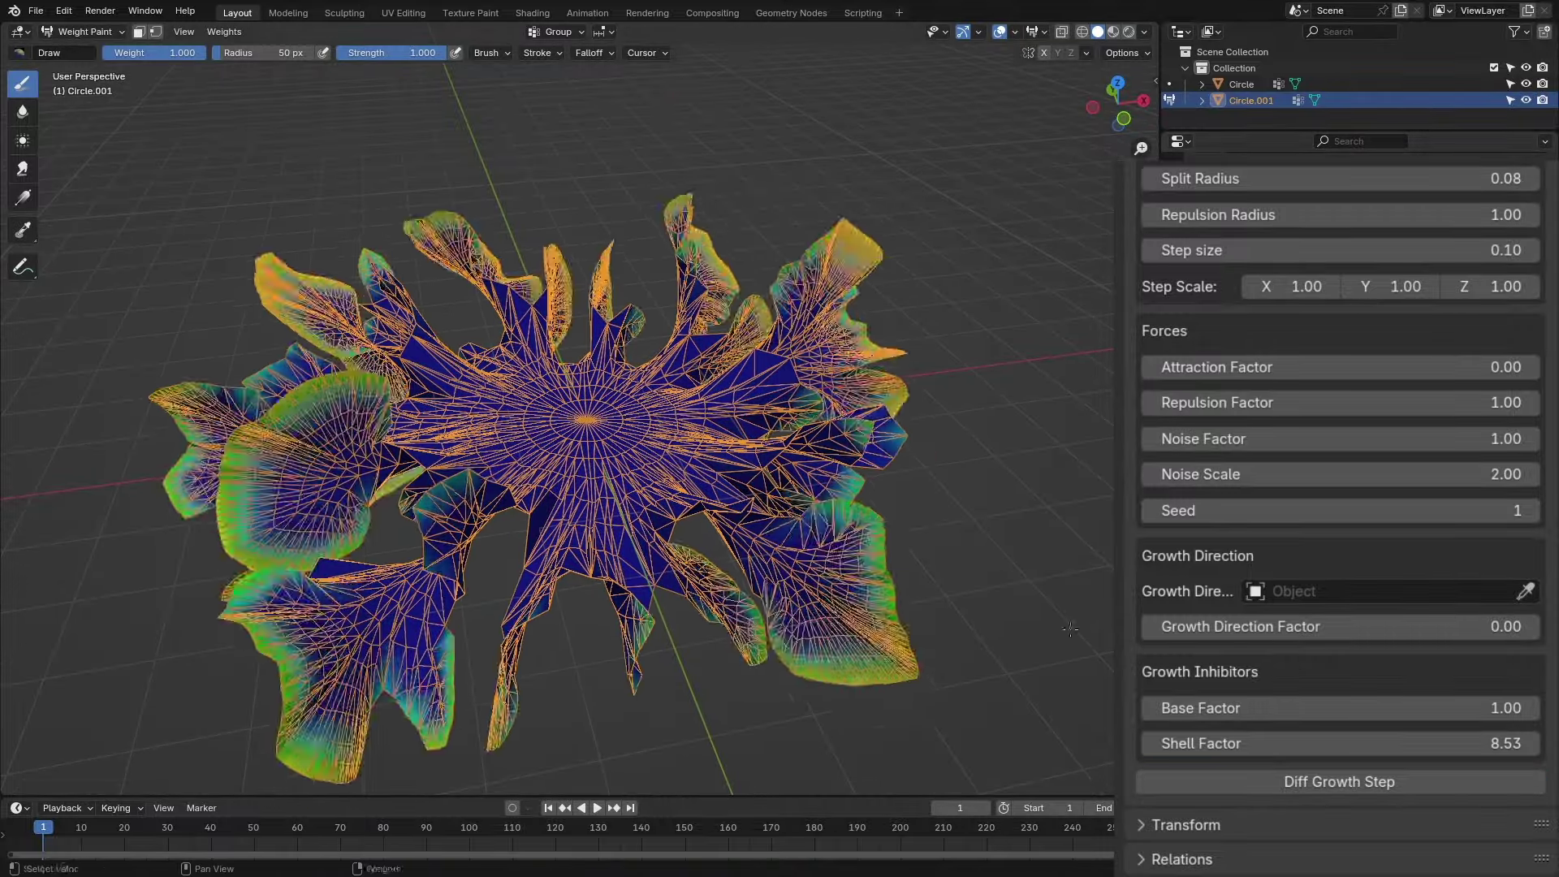
Step: Set the Repulsion Radius to 4.45 and grow the mesh into large petals
middle_click_drag(731, 407, 845, 416)
left_click_drag(1340, 215, 1397, 215)
left_click(1369, 781)
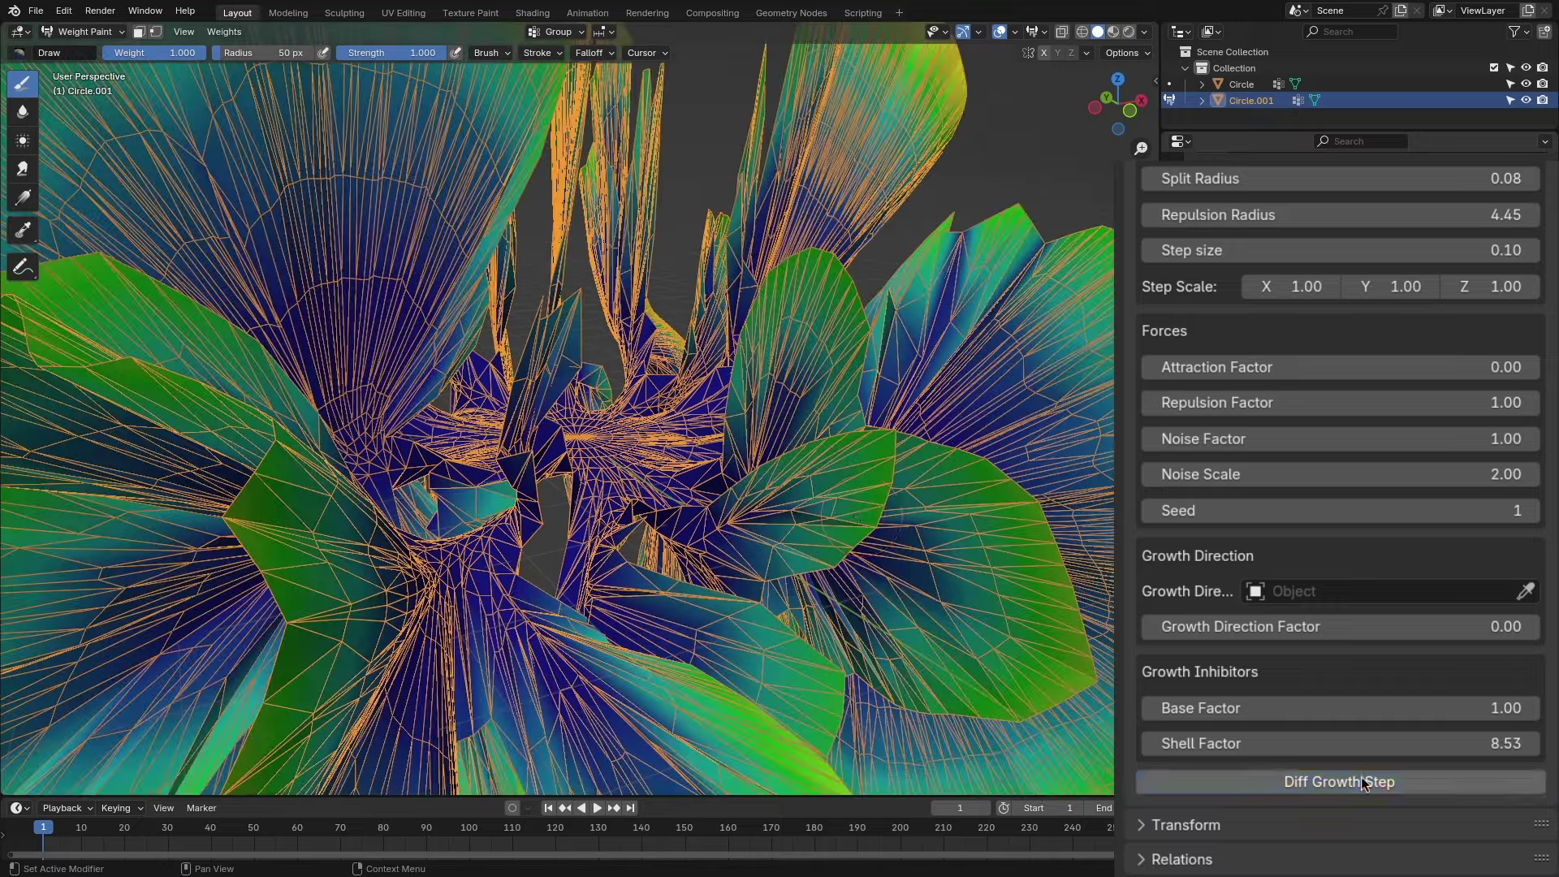
middle_click_drag(813, 487, 845, 492)
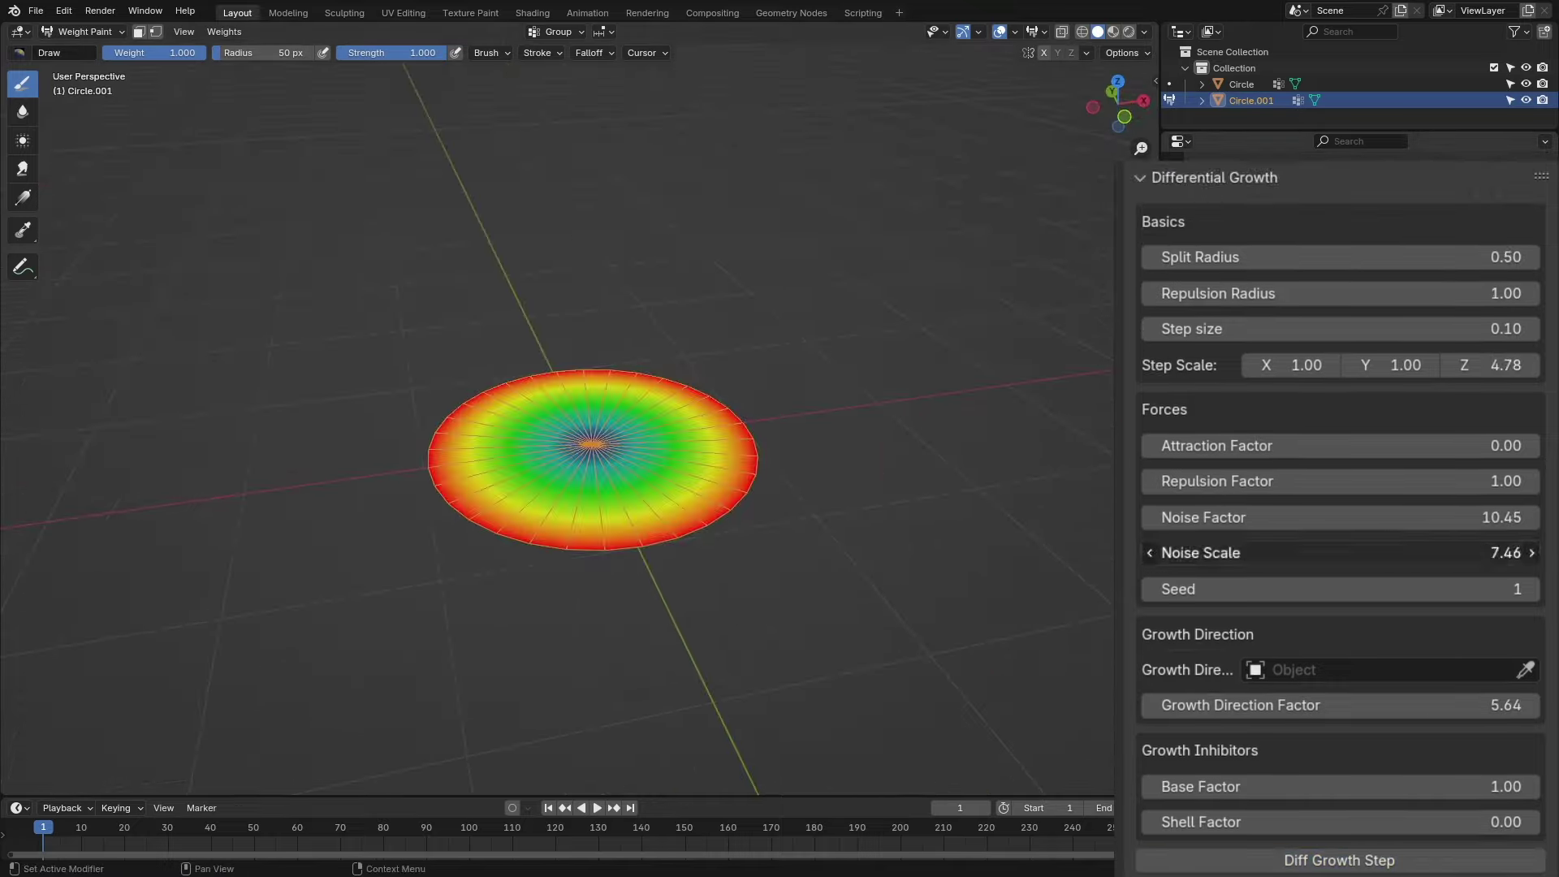
Step: Grow the disc with a Growth Direction Factor of 5.64, setting the Noise Factor to 4.87, Noise Scale to 2.45 and Step Scale Z to 1.06
left_click(1341, 860)
middle_click_drag(893, 601, 922, 617)
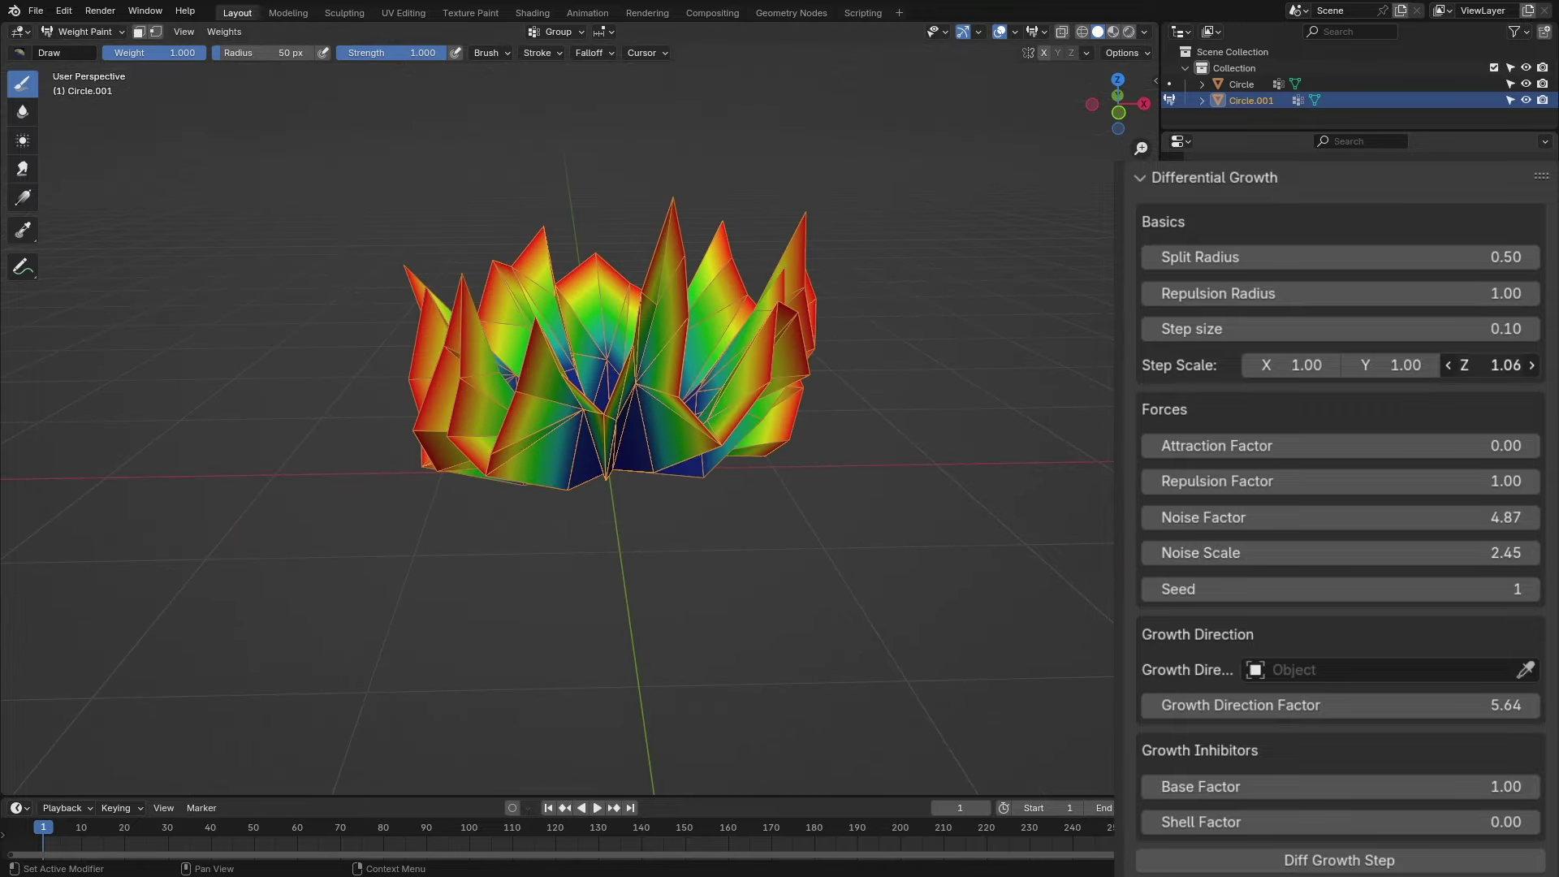
left_click(1340, 860)
left_click(1340, 860)
left_click(1341, 860)
middle_click_drag(894, 601, 934, 568)
Step: Set the Step Scale Z to 0, the Noise Factor to 5.77 and the Noise Scale to 6.47, and grow the disc flat
left_click(1340, 860)
left_click(1364, 860)
left_click(1365, 860)
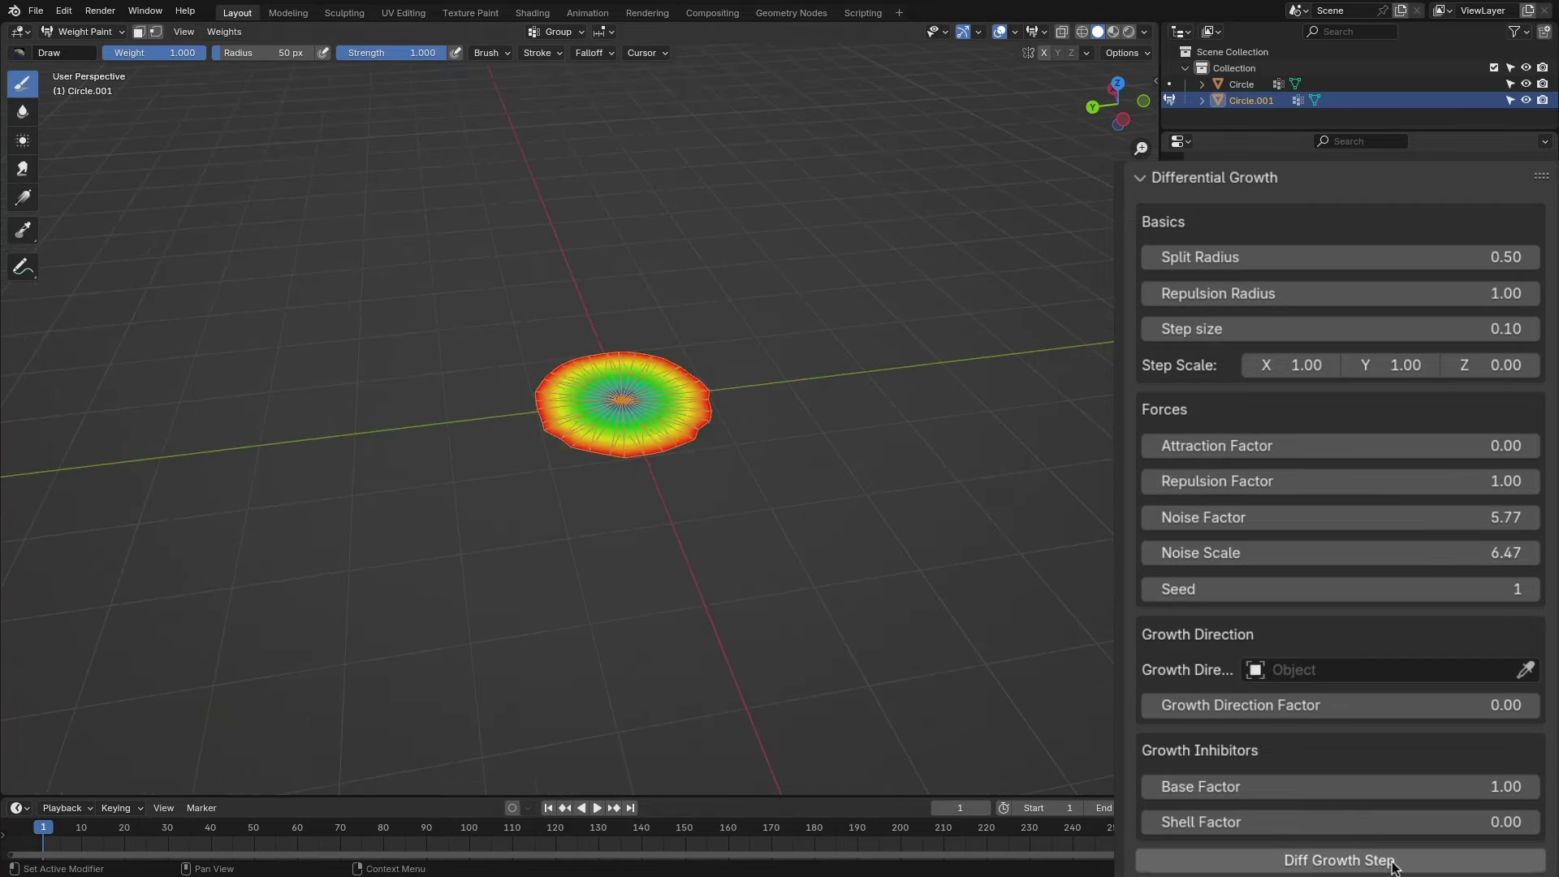
left_click(1392, 866)
middle_click_drag(820, 568, 772, 566)
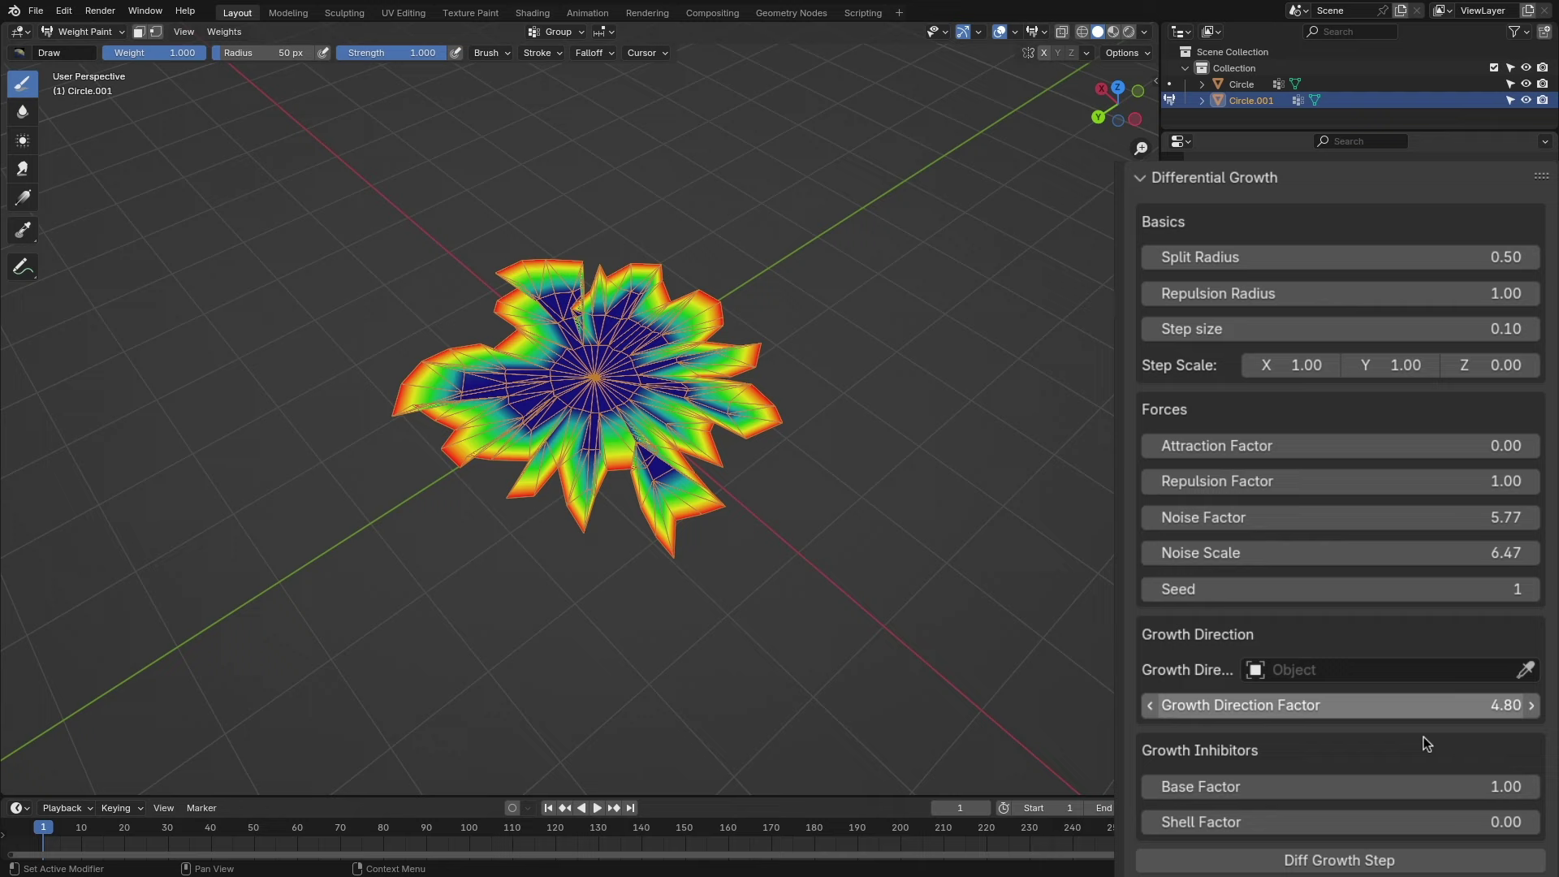
Step: Grow the disc flat, set the Noise Factor to 7.81 and the Step Scale Z to 1.44, and continue growing
middle_click_drag(974, 455, 976, 549)
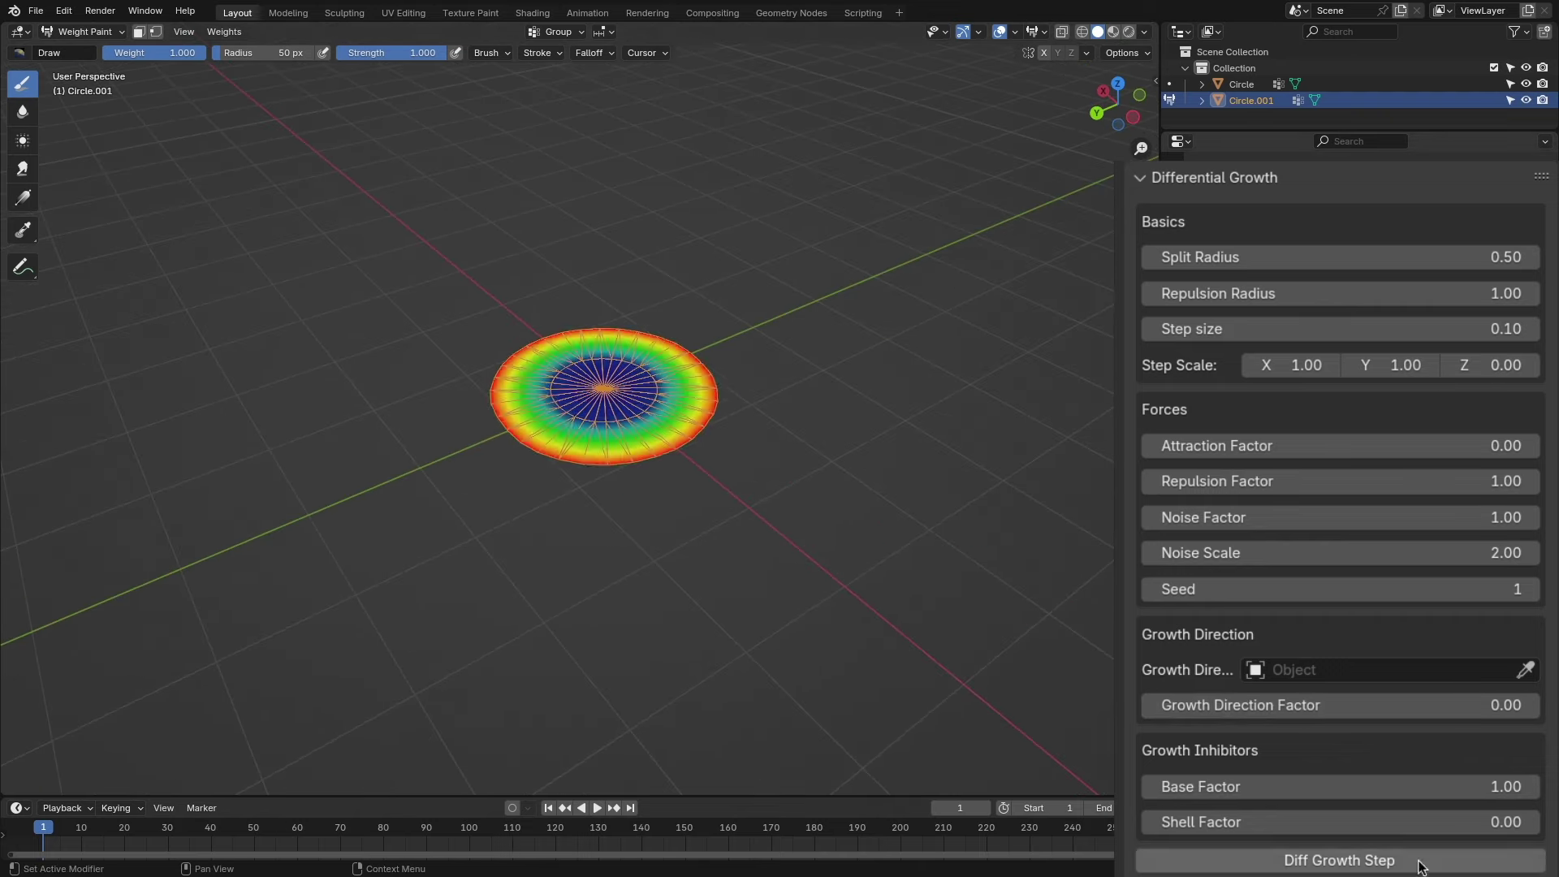
left_click(1421, 861)
left_click_drag(1341, 517, 1381, 517)
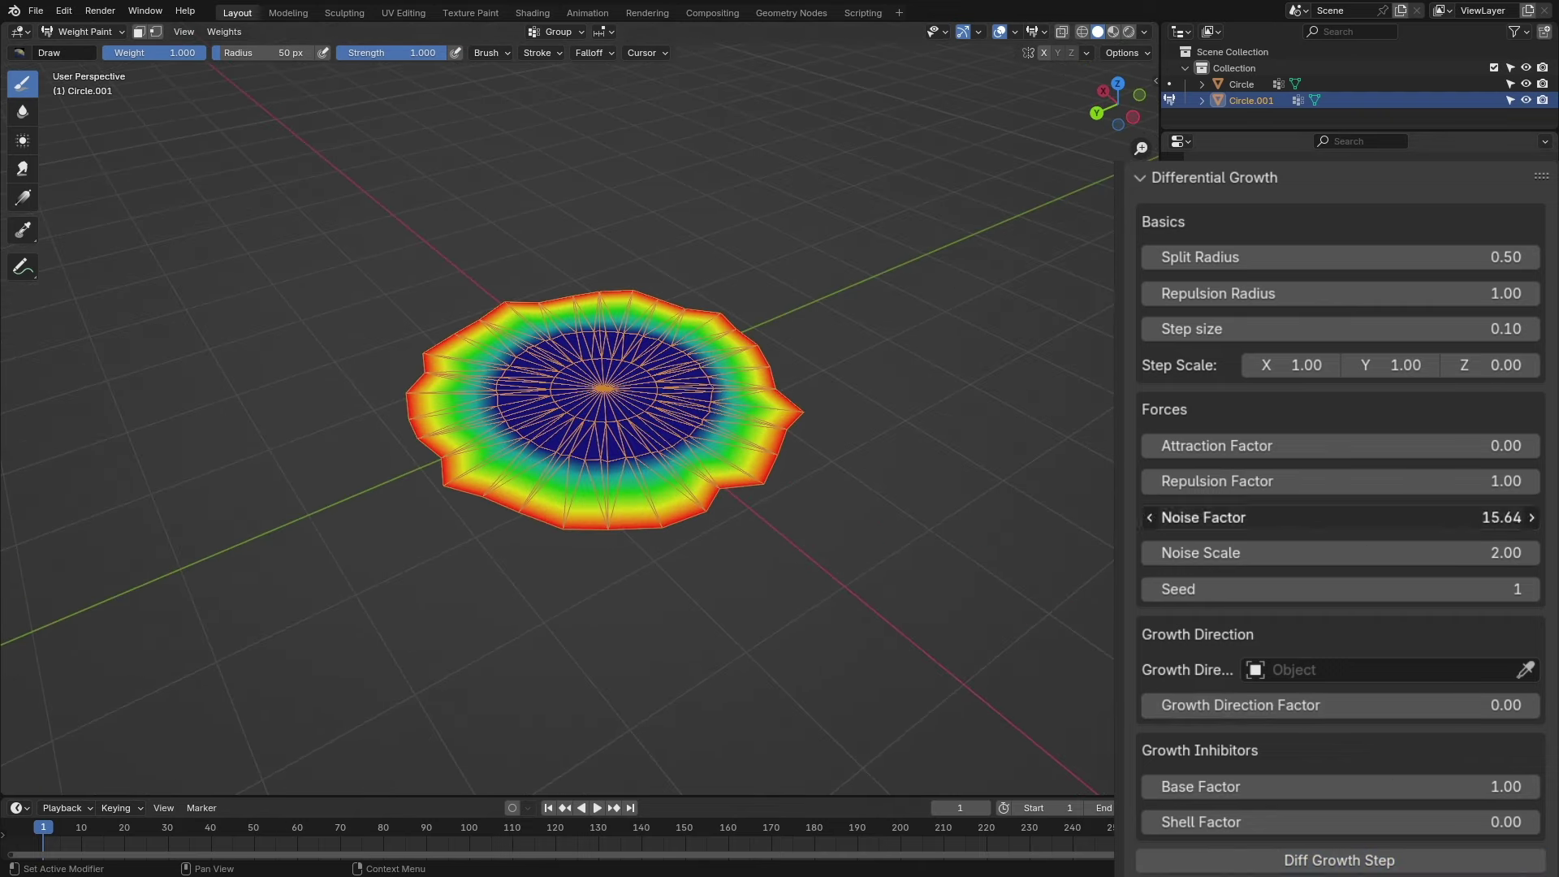
left_click(1453, 861)
left_click(1298, 859)
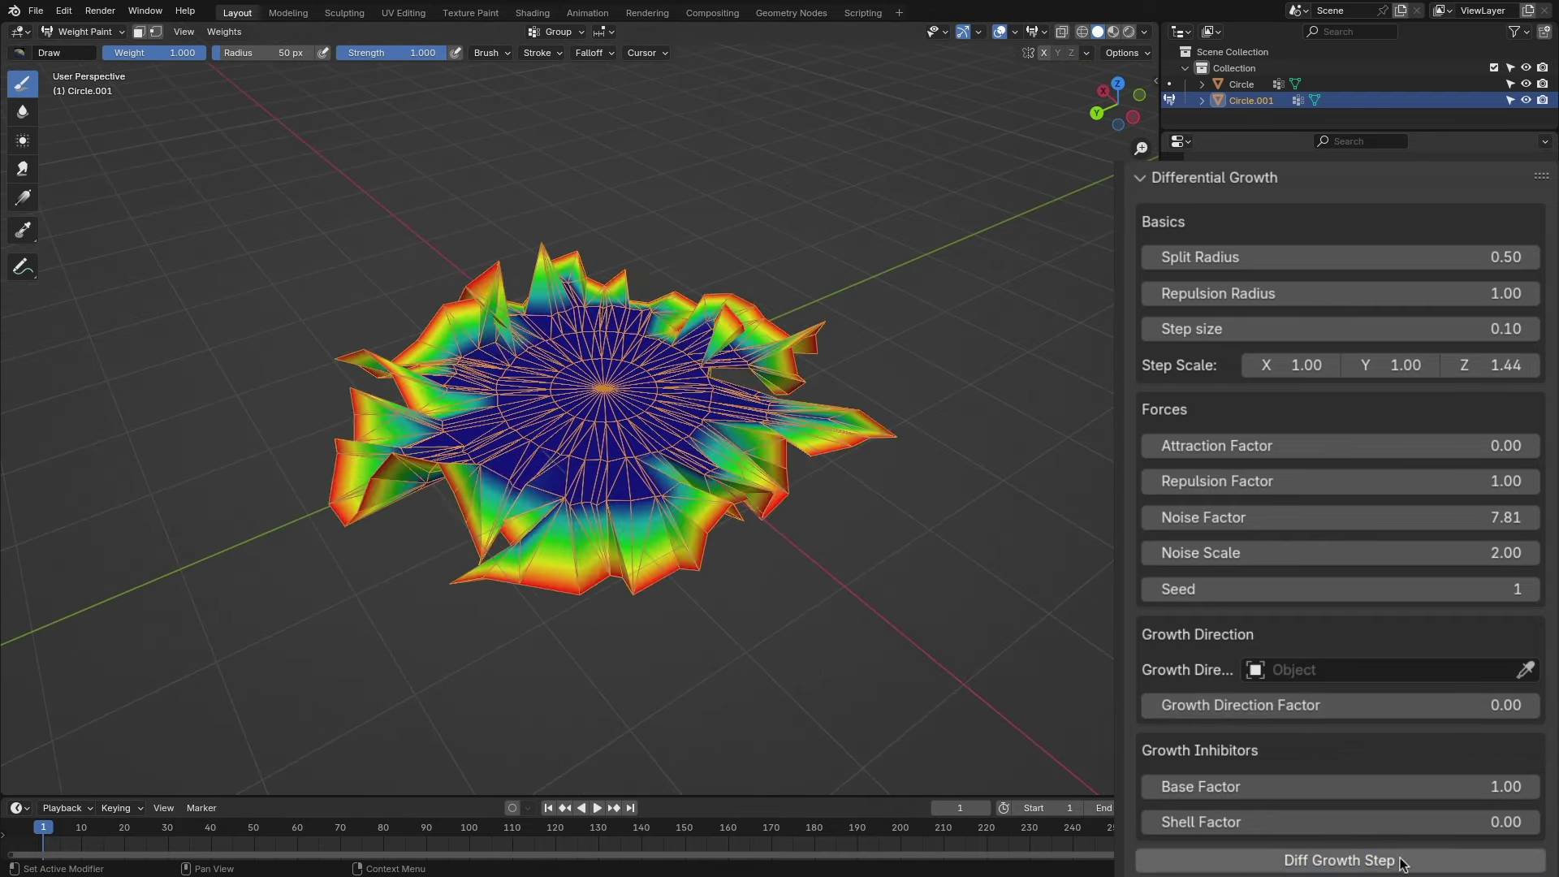
Step: Grow the mesh into dense folds with a Split Radius of 0.2, a Growth Direction Factor of 16.71 and a Base Factor of 0
left_click(1497, 257)
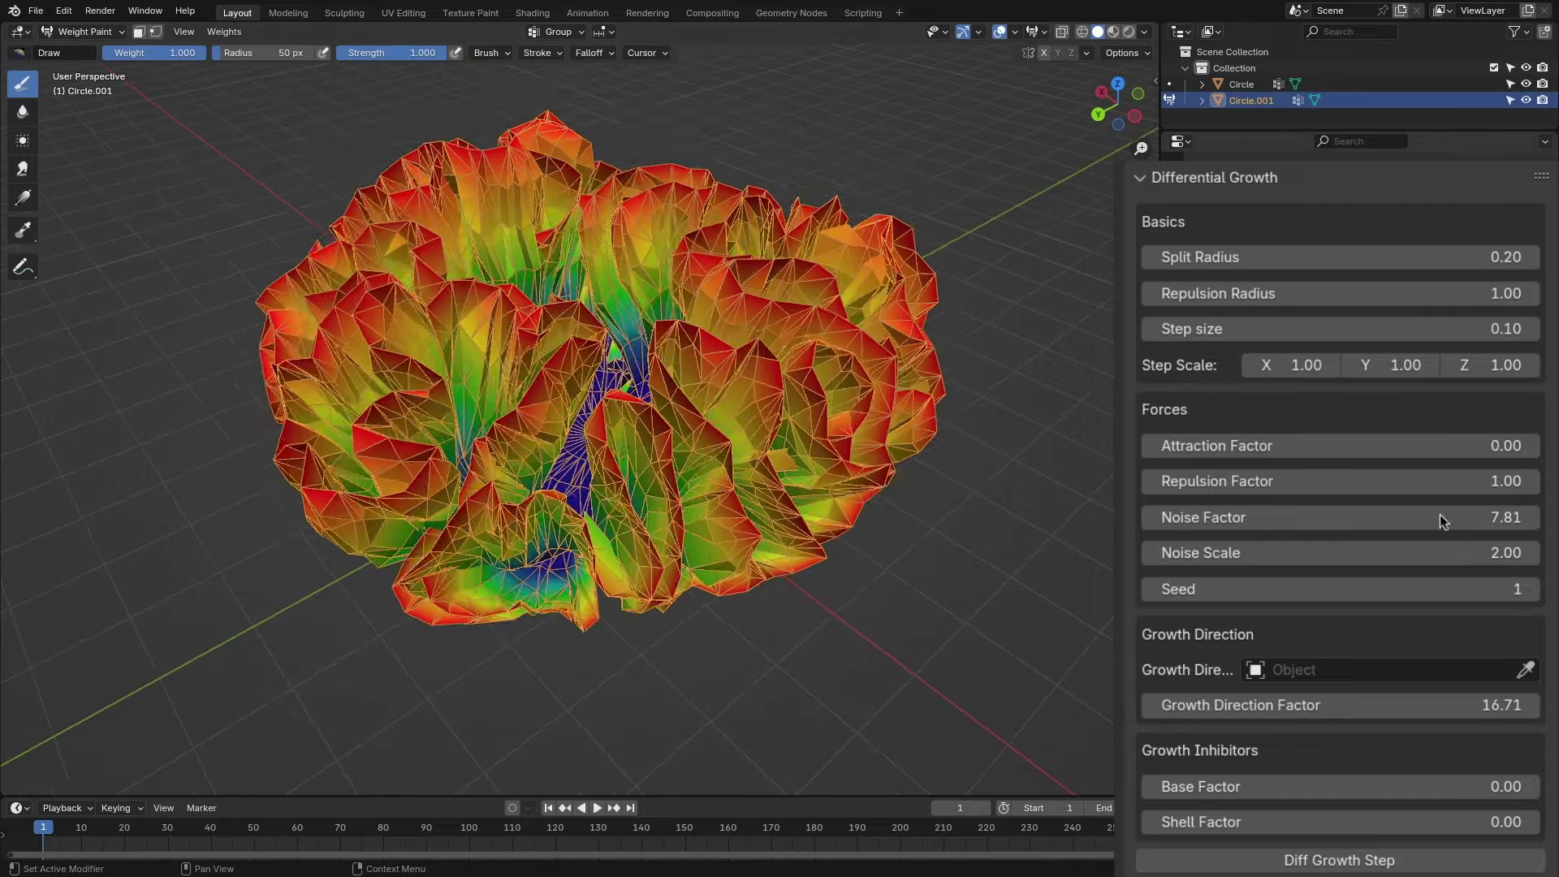
left_click(1378, 858)
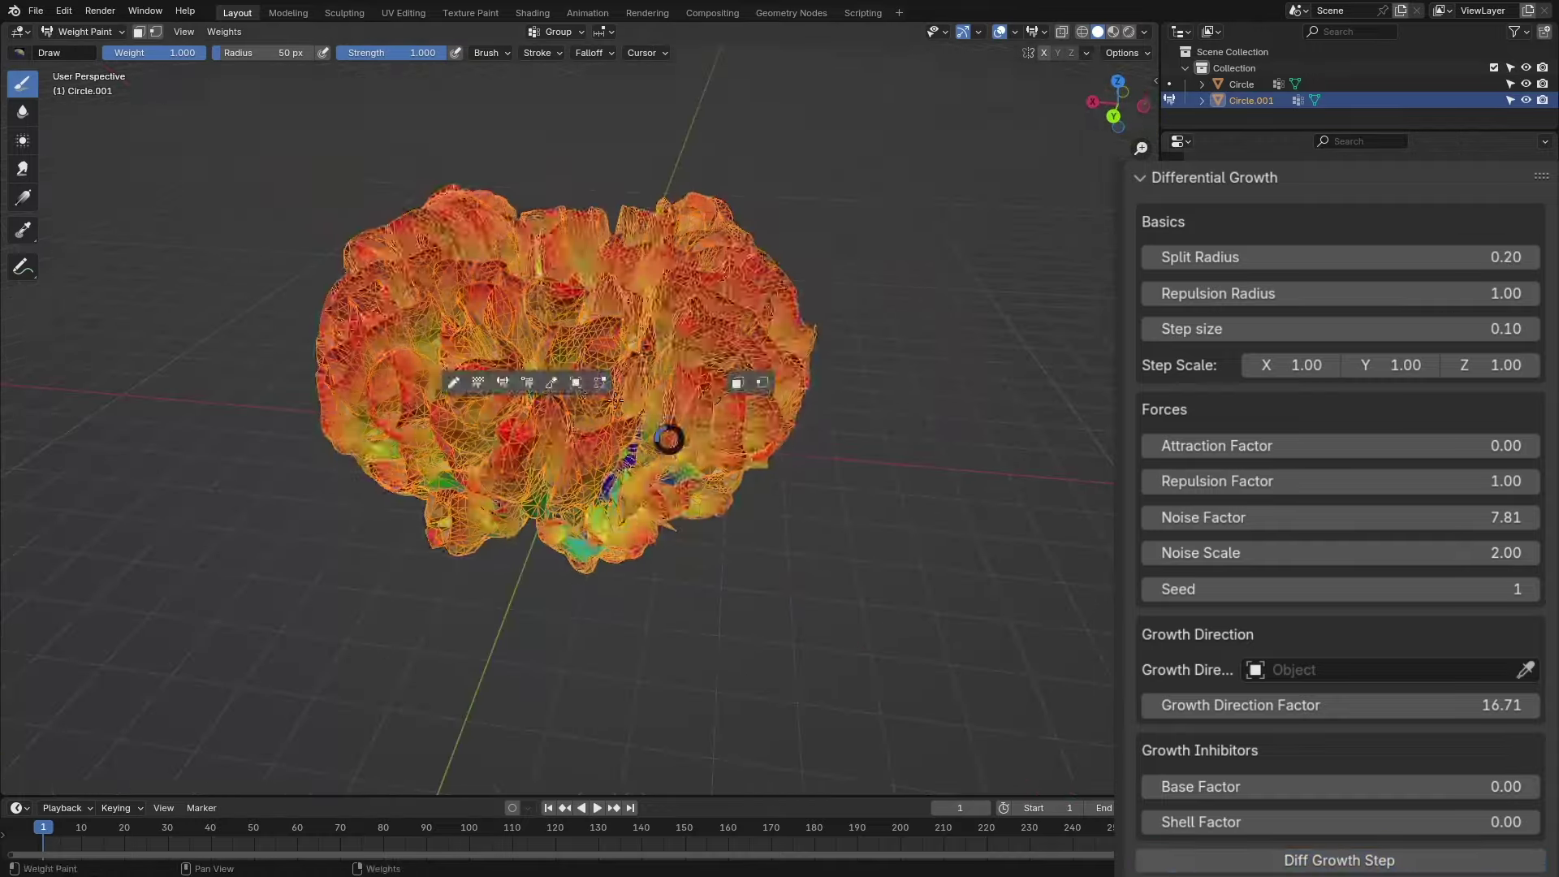
right_click(682, 360)
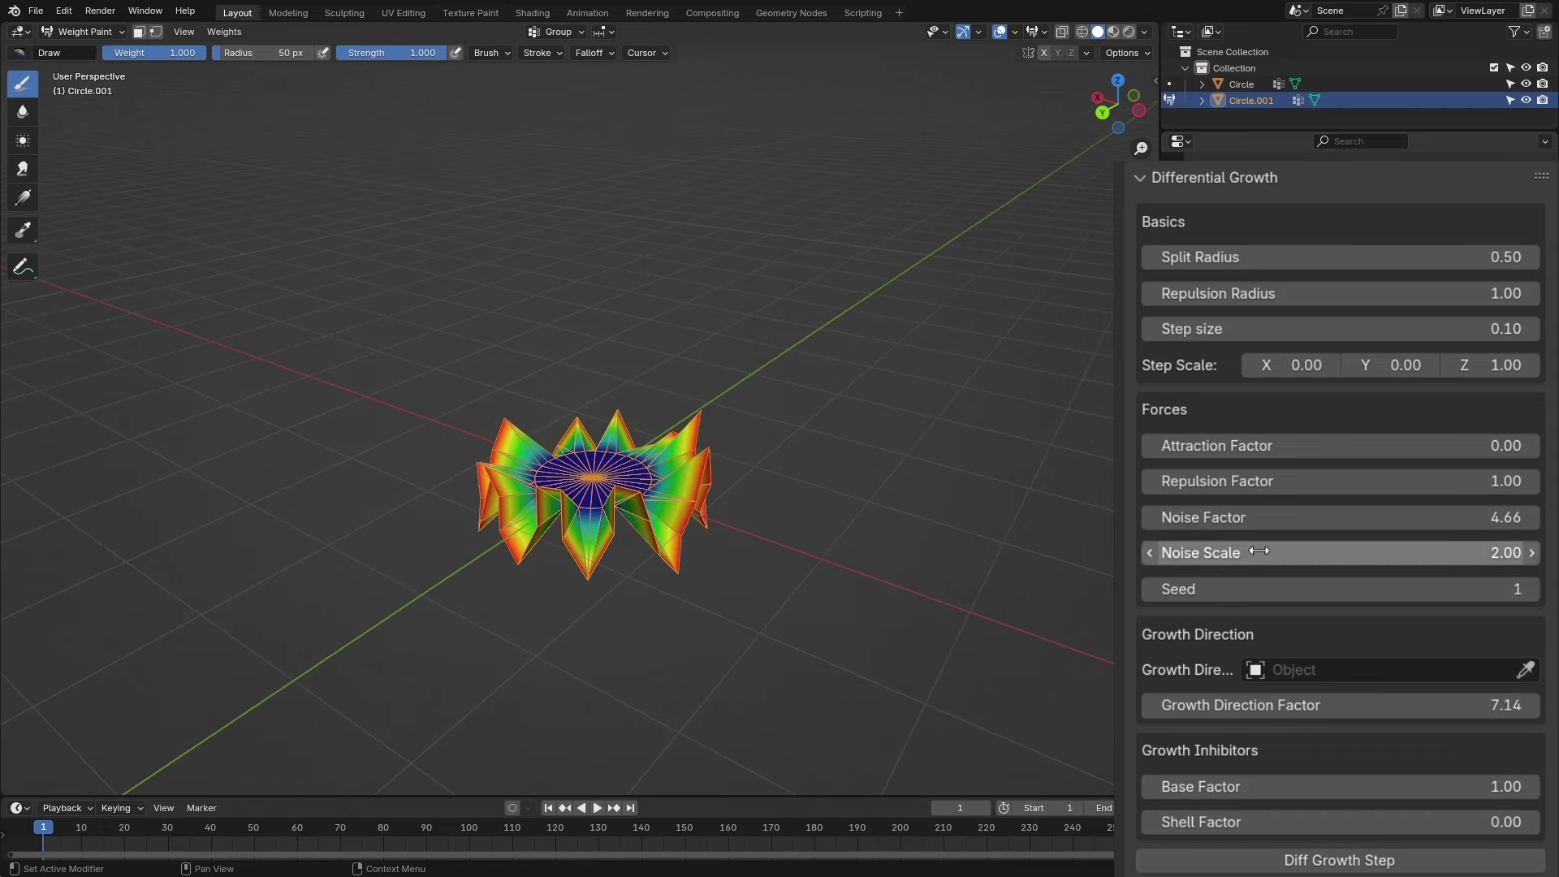
Step: Set the Noise Scale to 5.81, the Attraction Factor to 0 and the Split Radius to 0.4, and grow the vertical spikes
left_click_drag(1259, 552, 1332, 553)
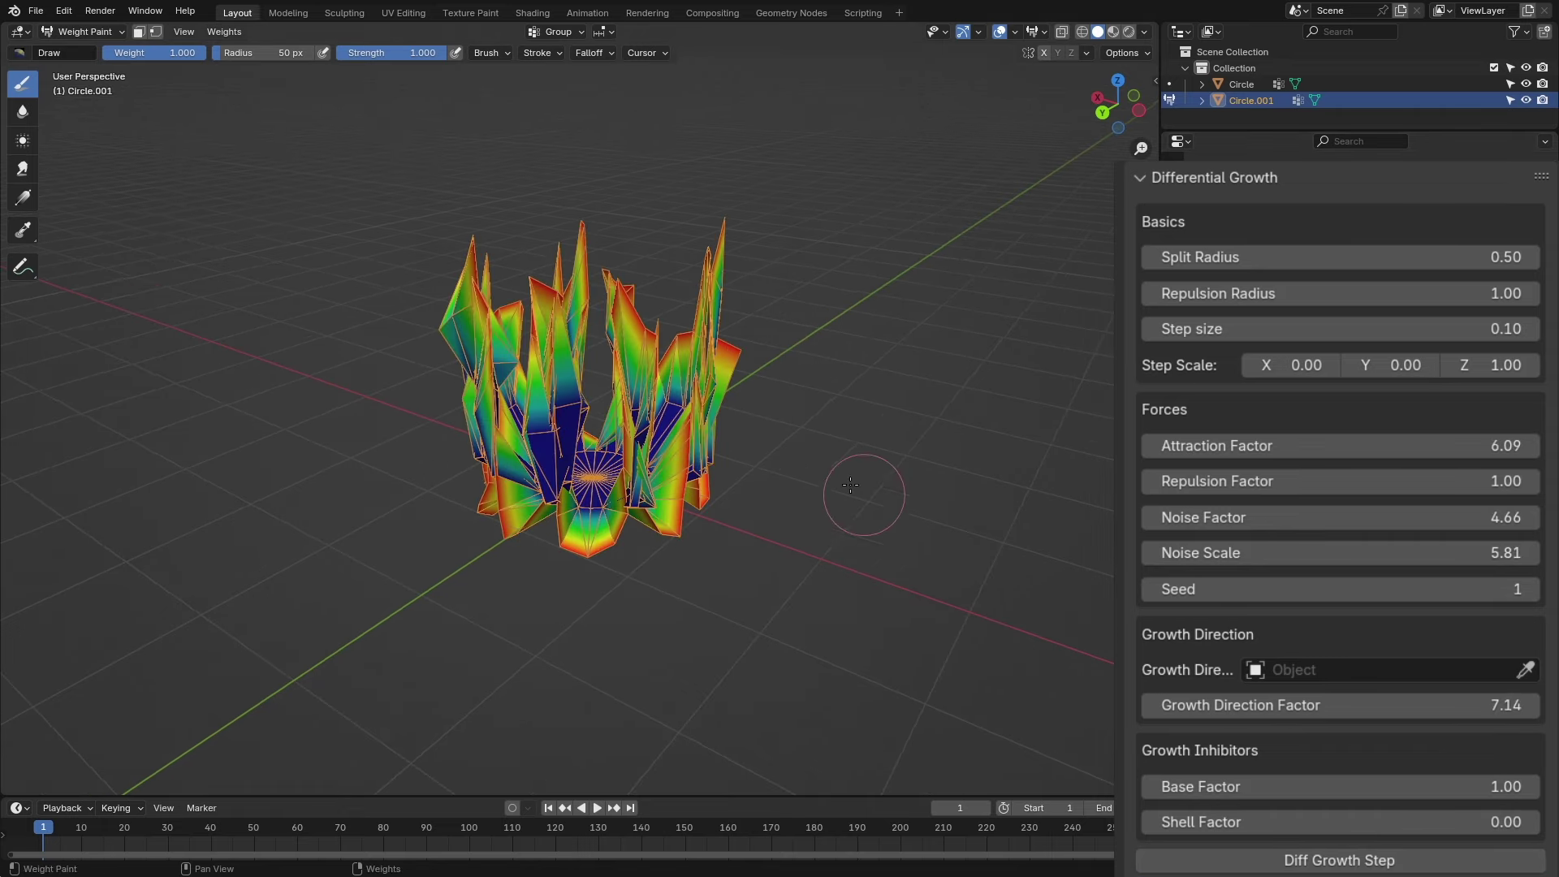
middle_click_drag(850, 485, 967, 520)
double_click(1421, 449)
type("0")
key("Return")
left_click(1373, 849)
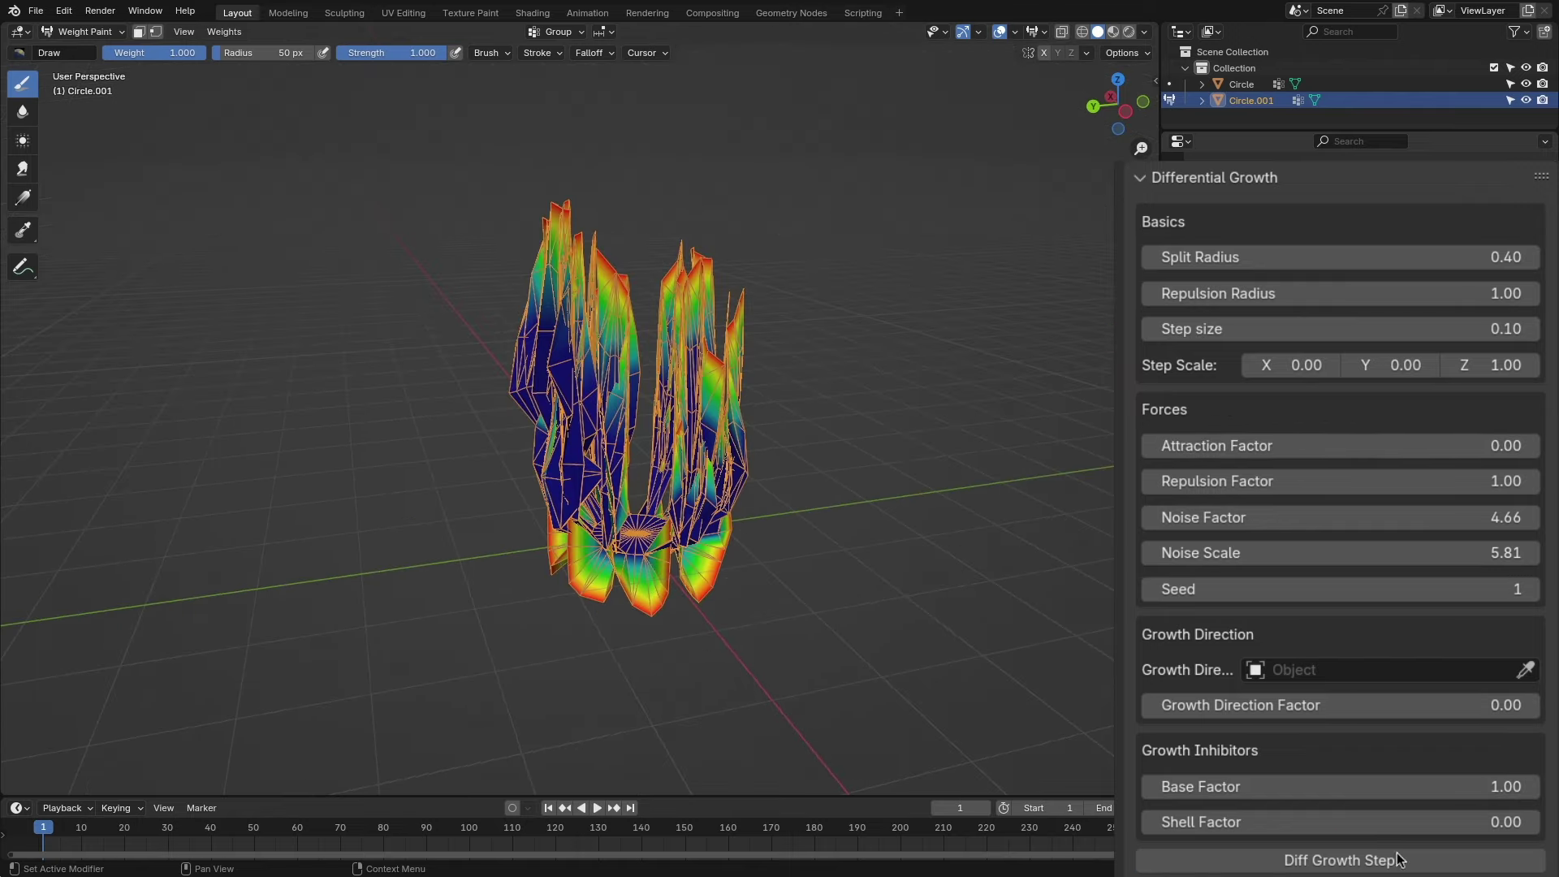
left_click(1398, 859)
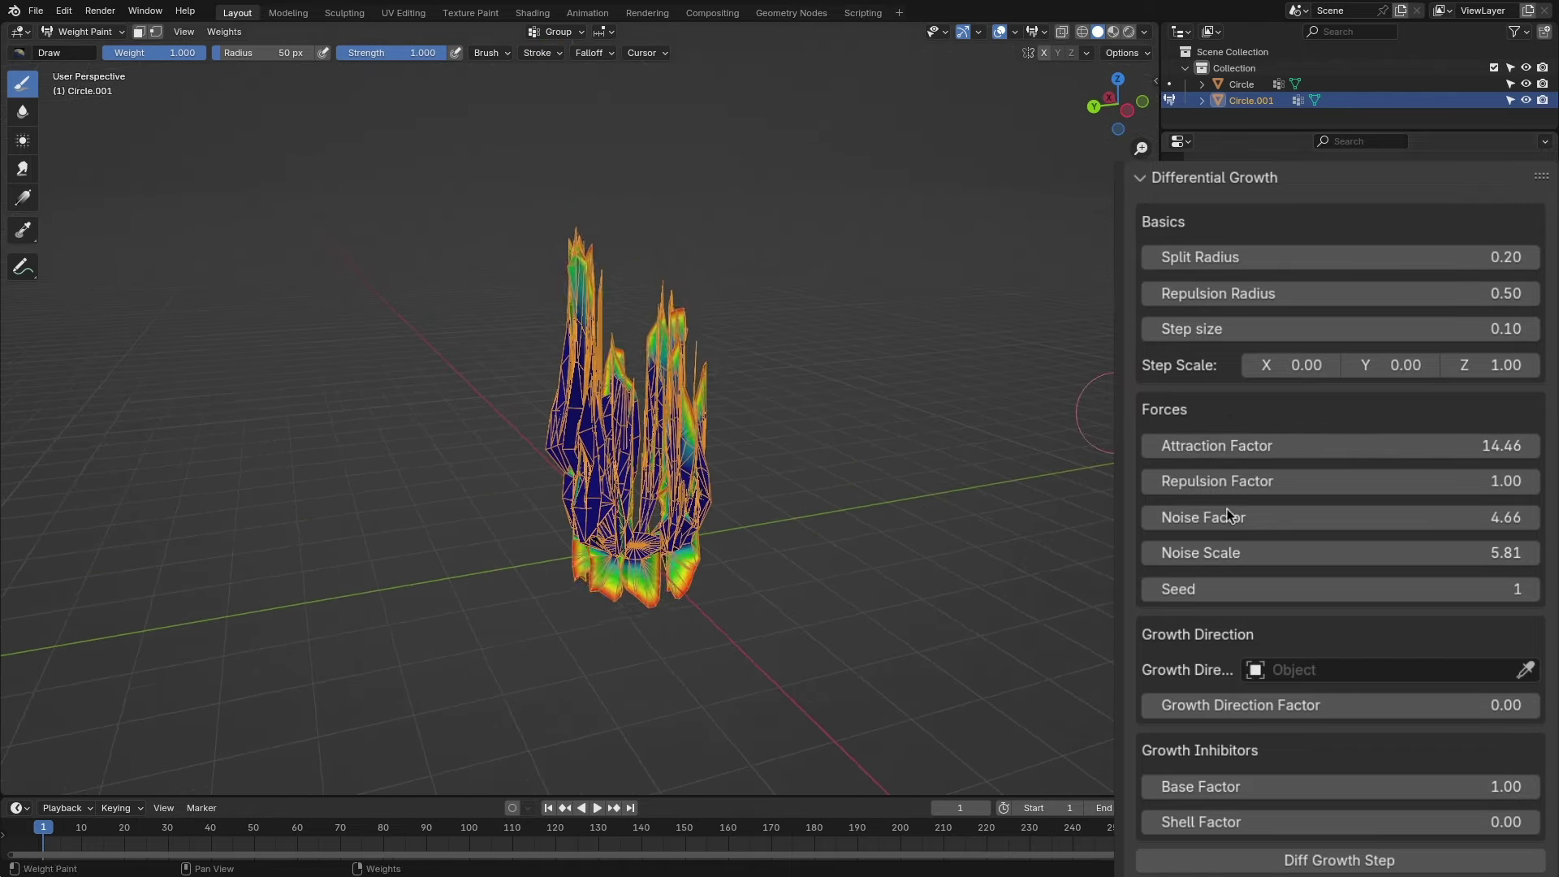
Step: Grow the spikes with a Repulsion Radius of 0.5, an Attraction Factor of 14.46 and a Split Radius of 0.01
middle_click_drag(942, 487, 834, 450)
left_click(1202, 859)
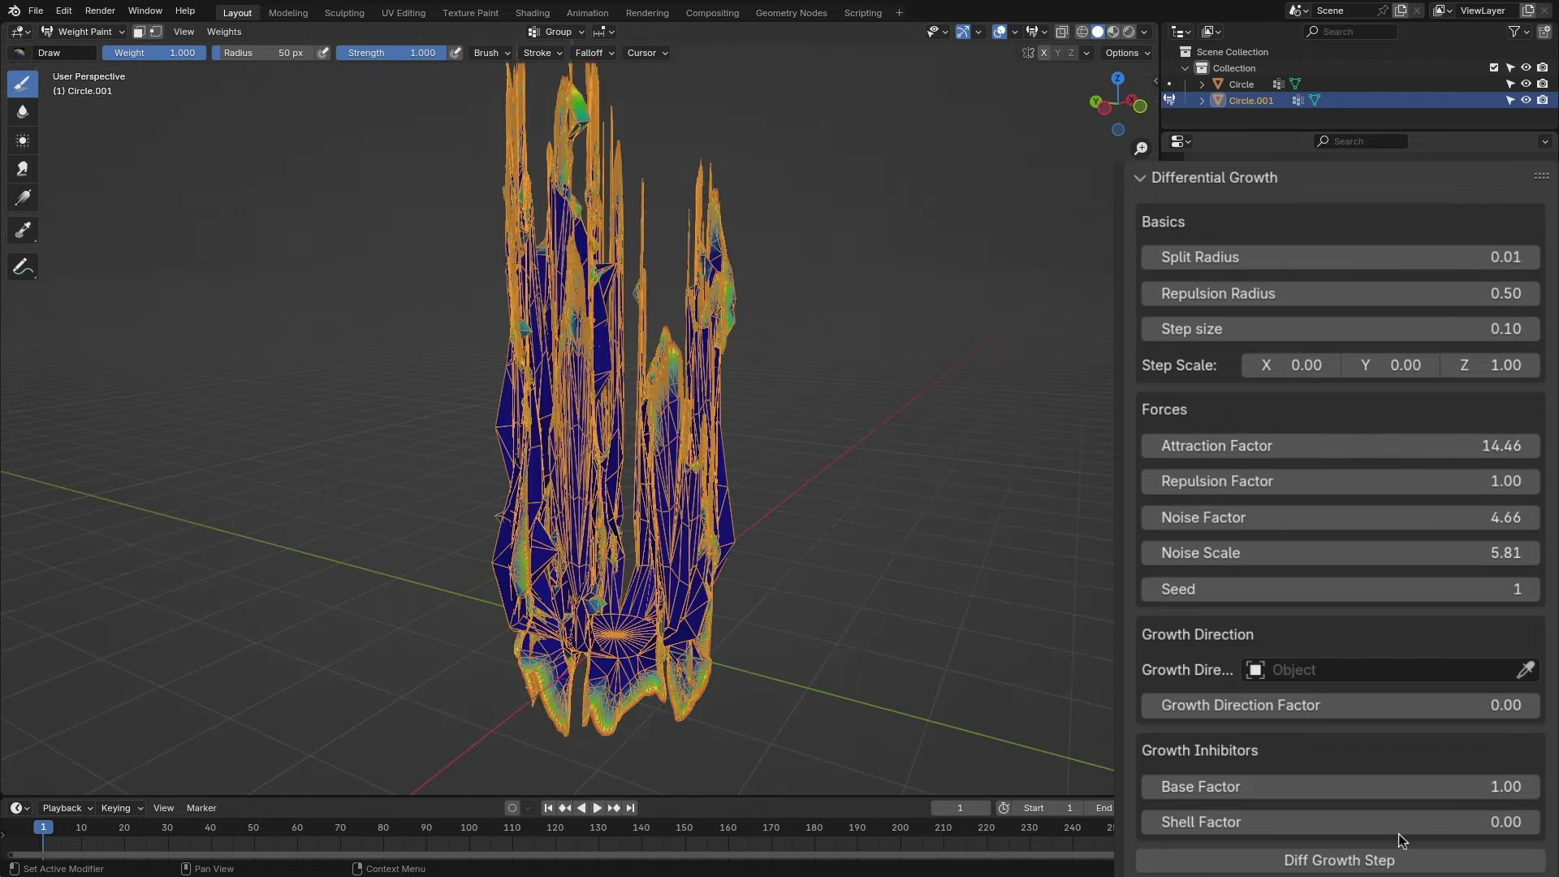
key("shift+r")
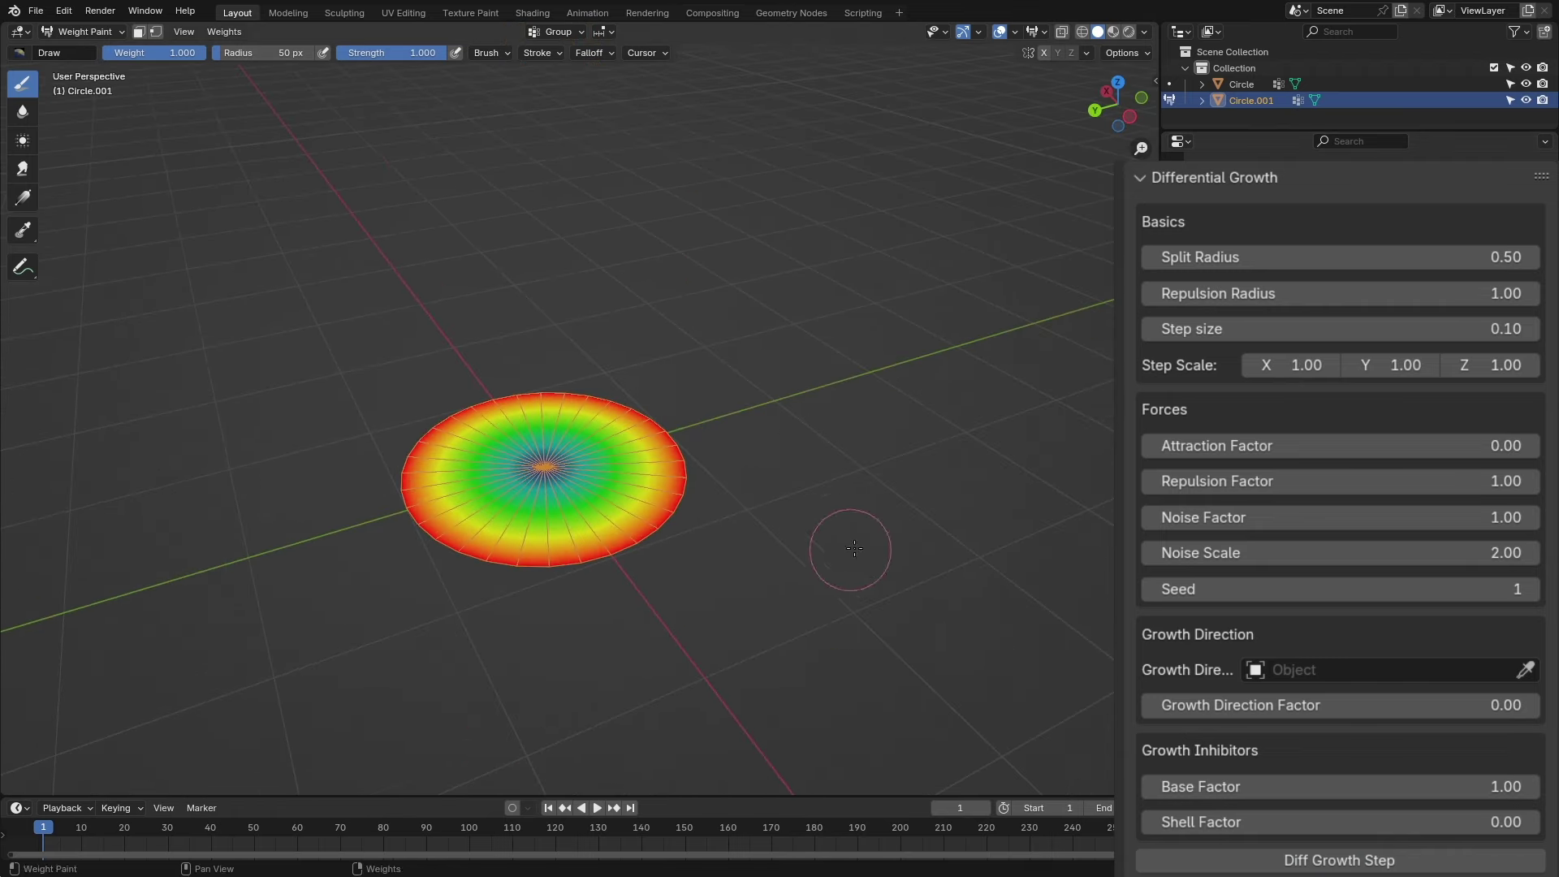
Step: Set the Growth Direction Factor to 10 and the Shell Factor to 1, and grow the flat disc
left_click(1289, 690)
type("10")
key("Return")
left_click(1365, 822)
type("1")
key("Return")
left_click(1365, 859)
middle_click_drag(813, 455, 982, 562)
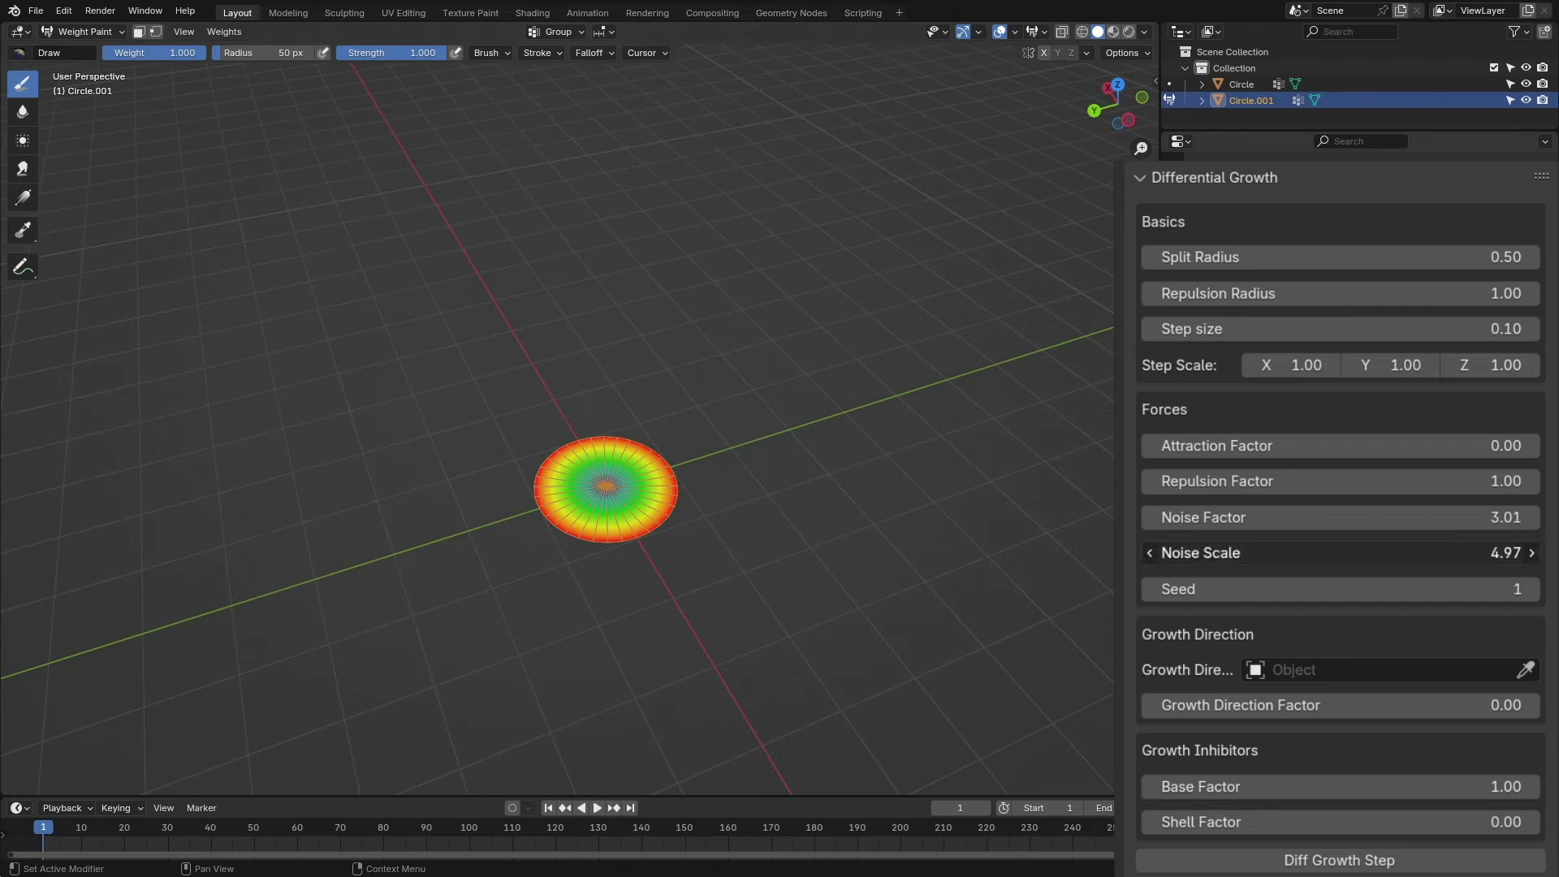
Step: Raise the Noise Scale with the Noise Factor at 3.01 and grow the weight-painted disc
left_click_drag(1340, 552, 1381, 553)
left_click(1380, 860)
middle_click_drag(1015, 585, 1048, 638)
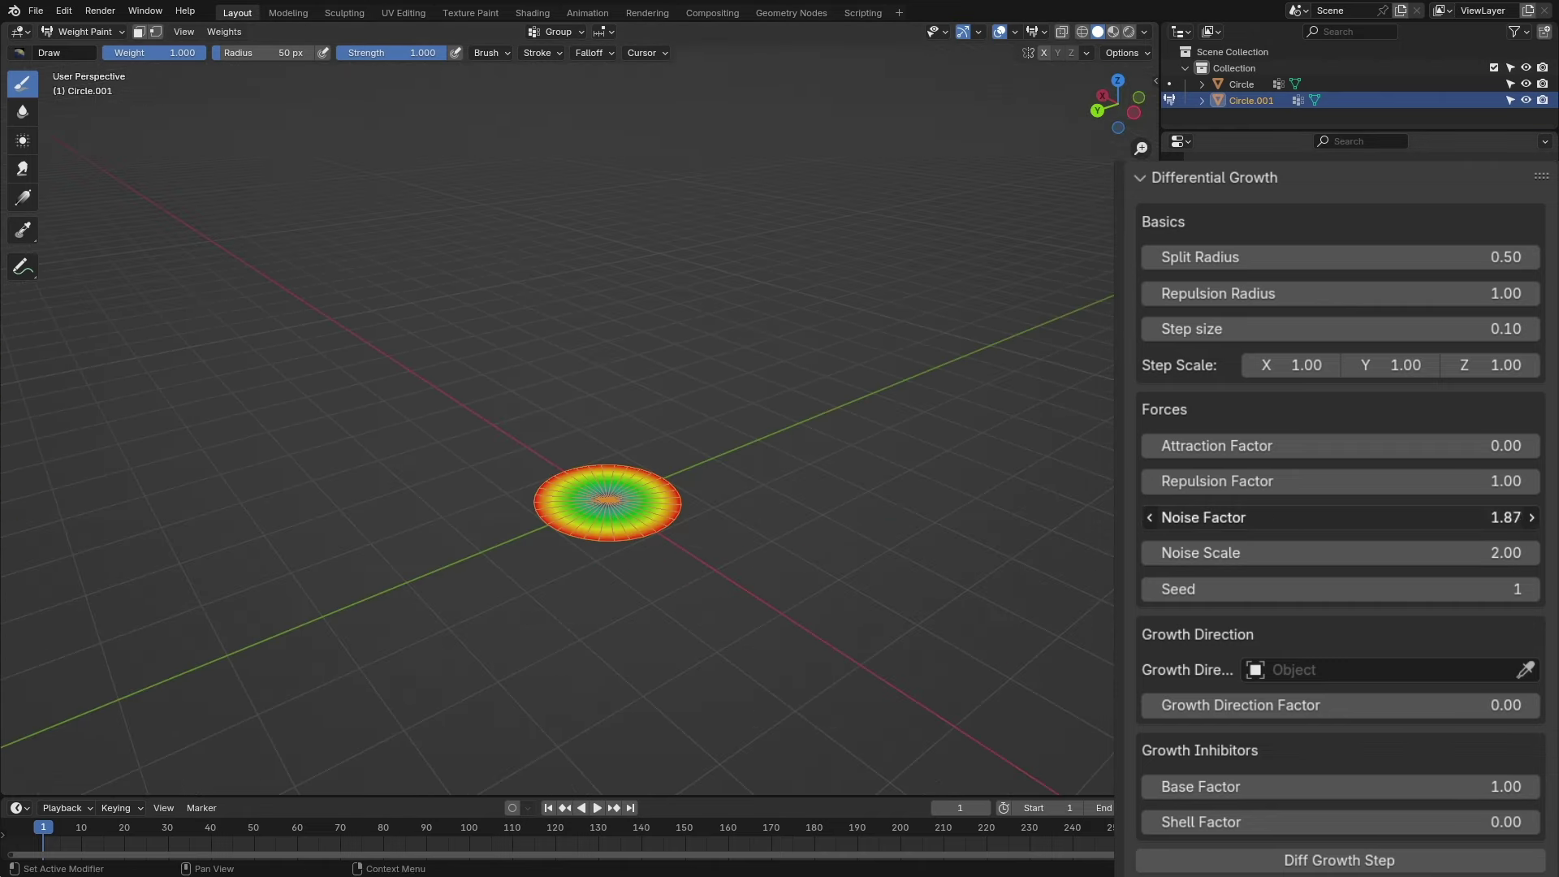
Step: Grow the disc with Noise Factor 4.51, Noise Scale 5.27, Growth Direction Factor 10 and Shell Factor 1, and set the Split Radius to 0.4
left_click(1319, 822)
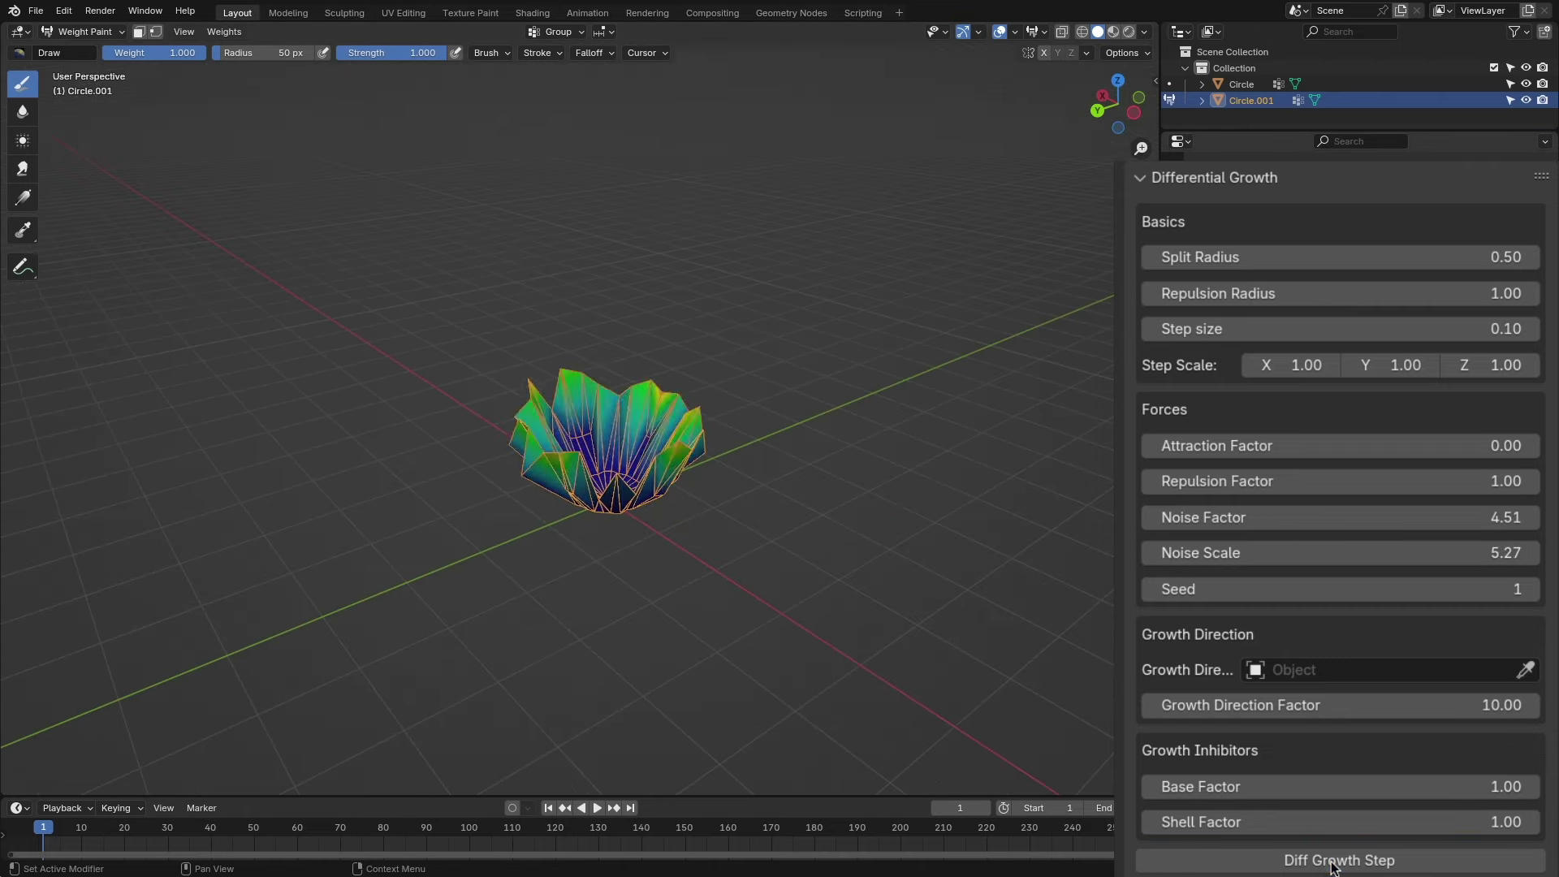
left_click(1332, 863)
left_click(1476, 258)
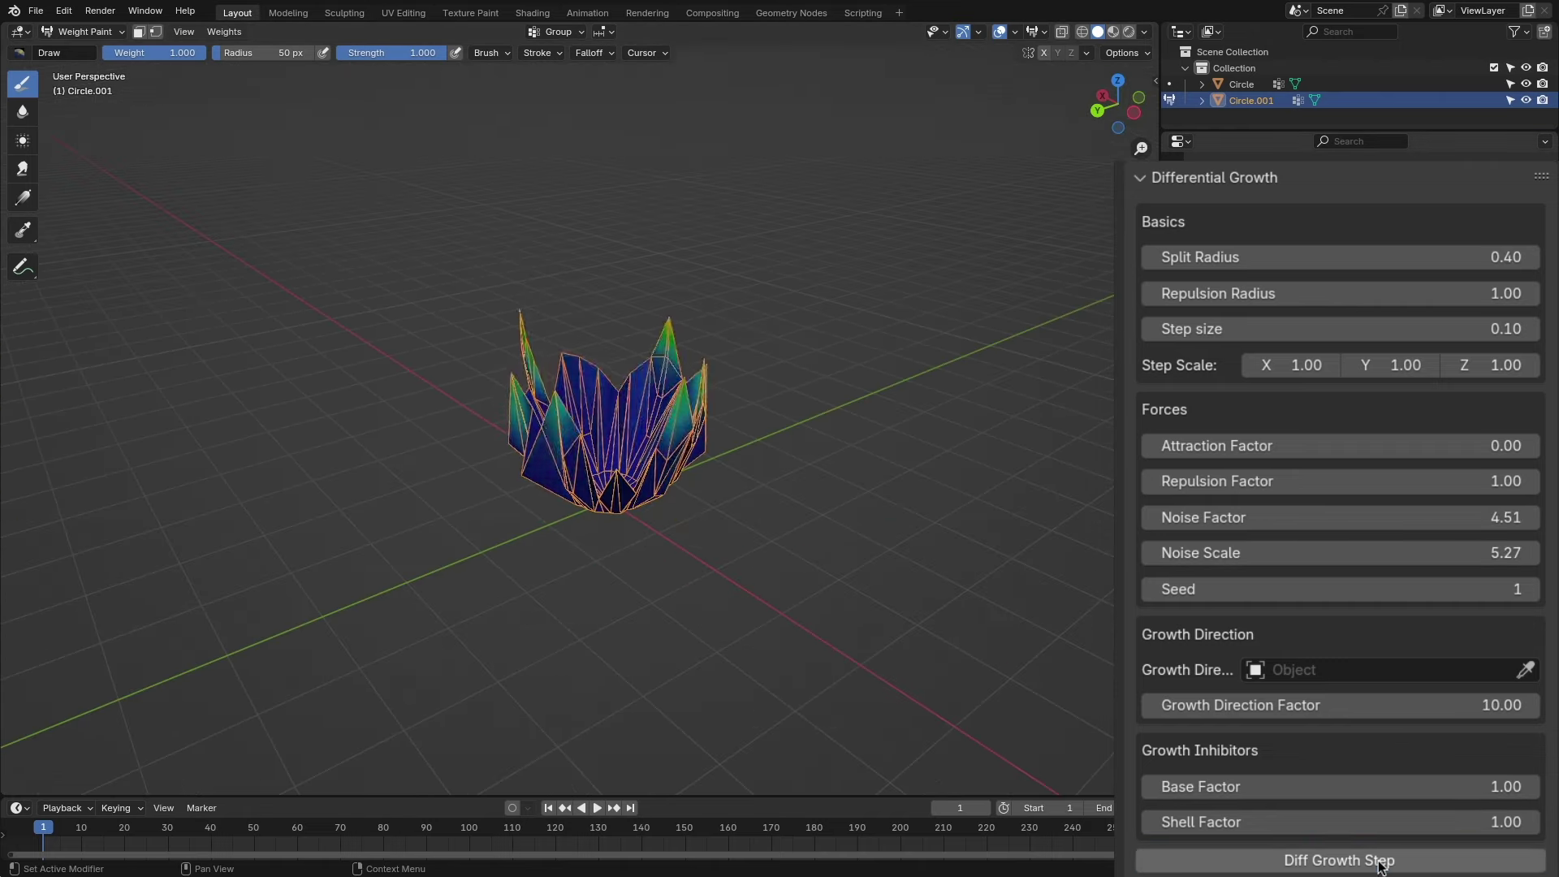
Step: Grow the spiked cup into tall fronds, lowering the Split Radius to 0.3 and then 0.09
left_click(1422, 859)
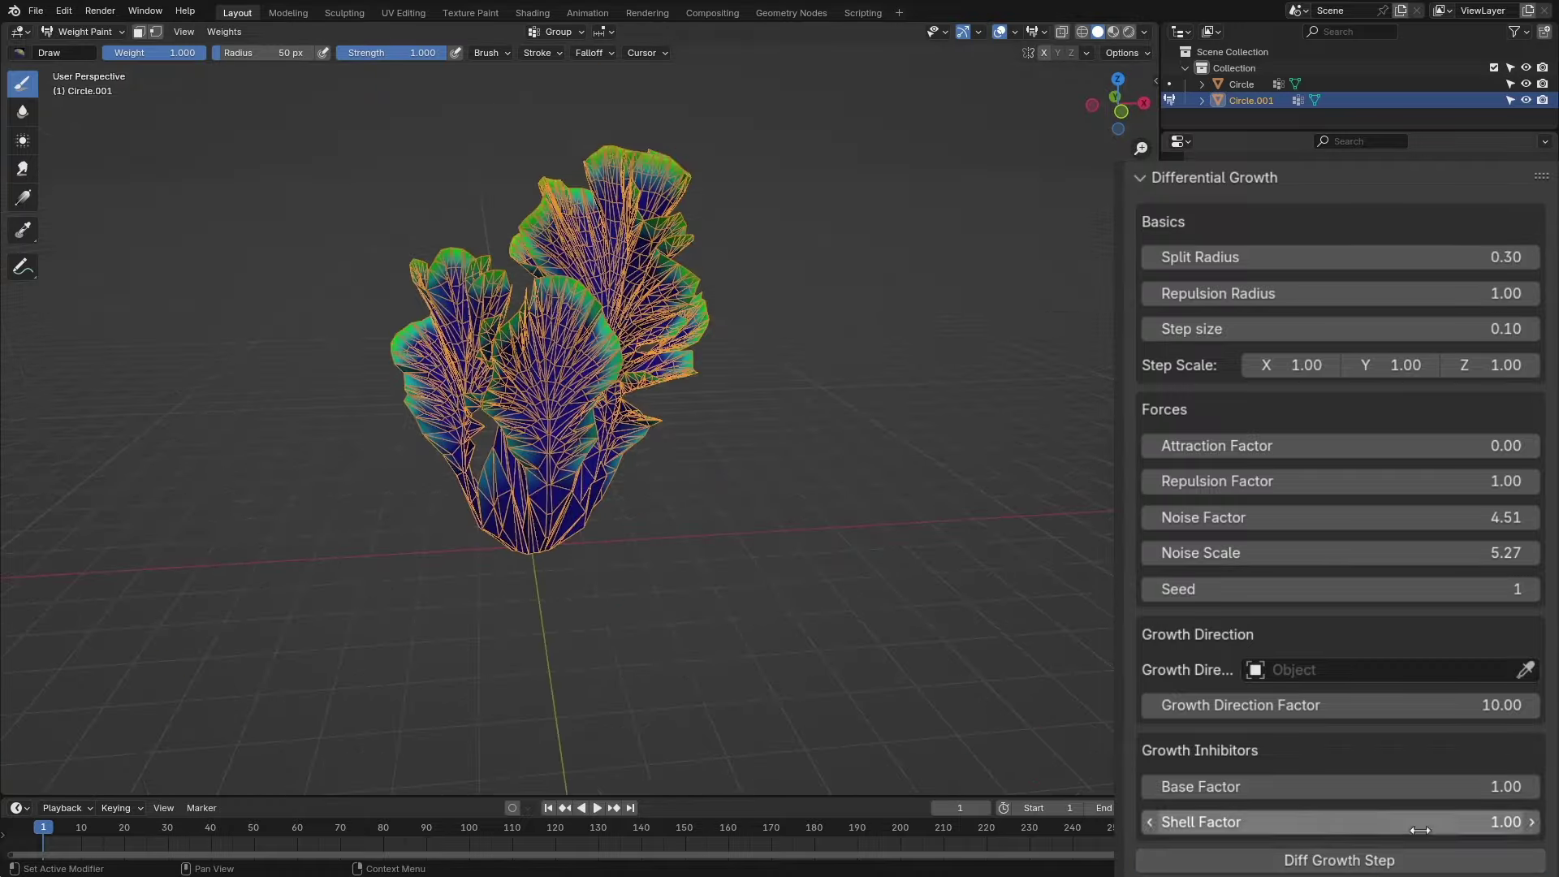
left_click(1412, 853)
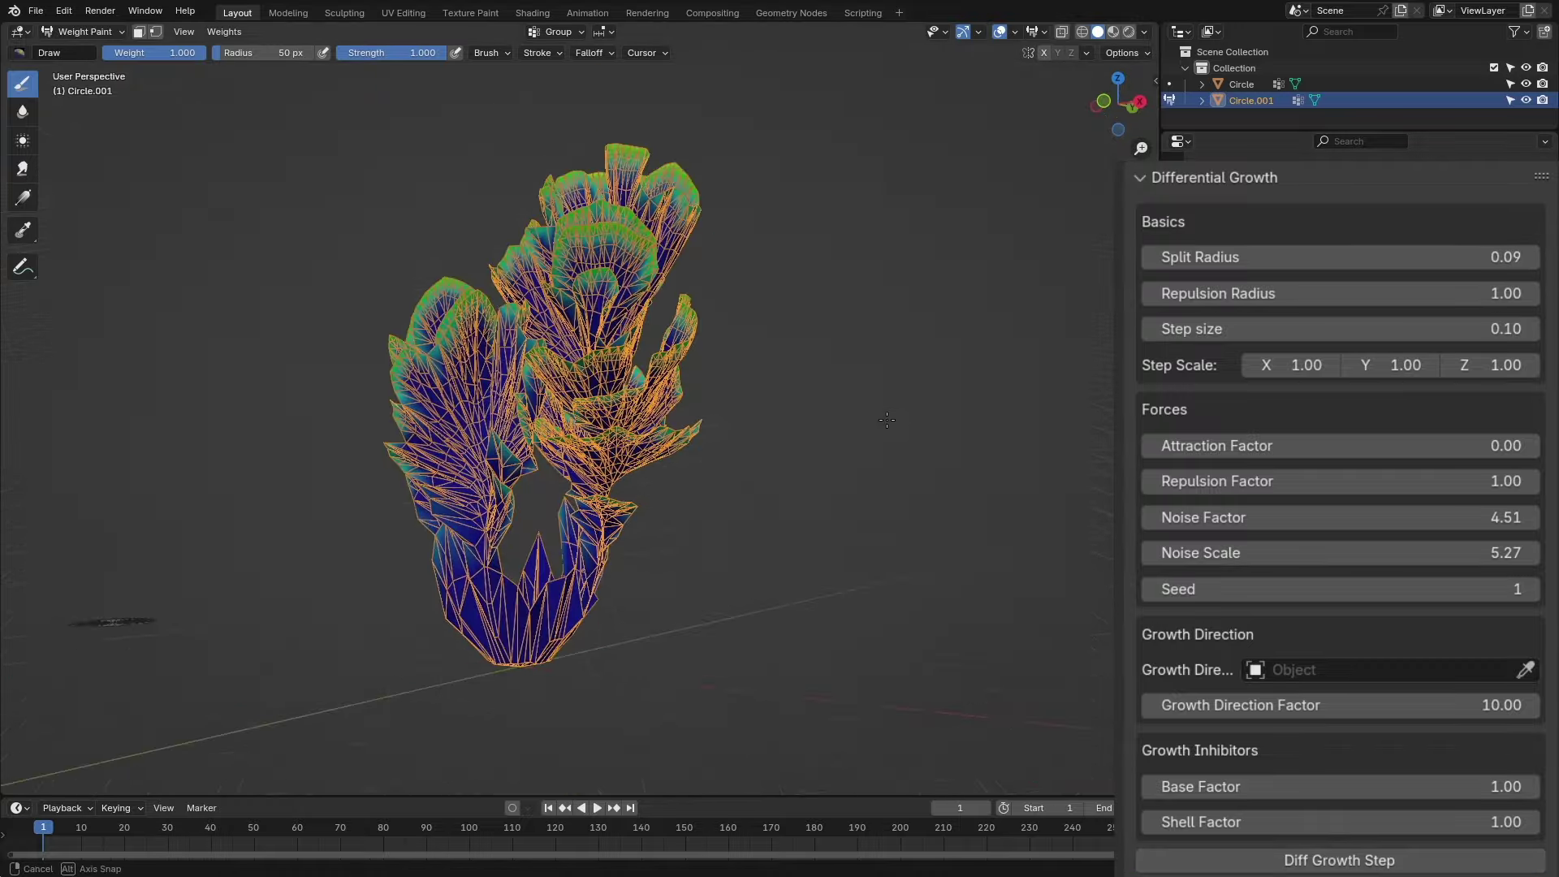
middle_click_drag(715, 454, 749, 470)
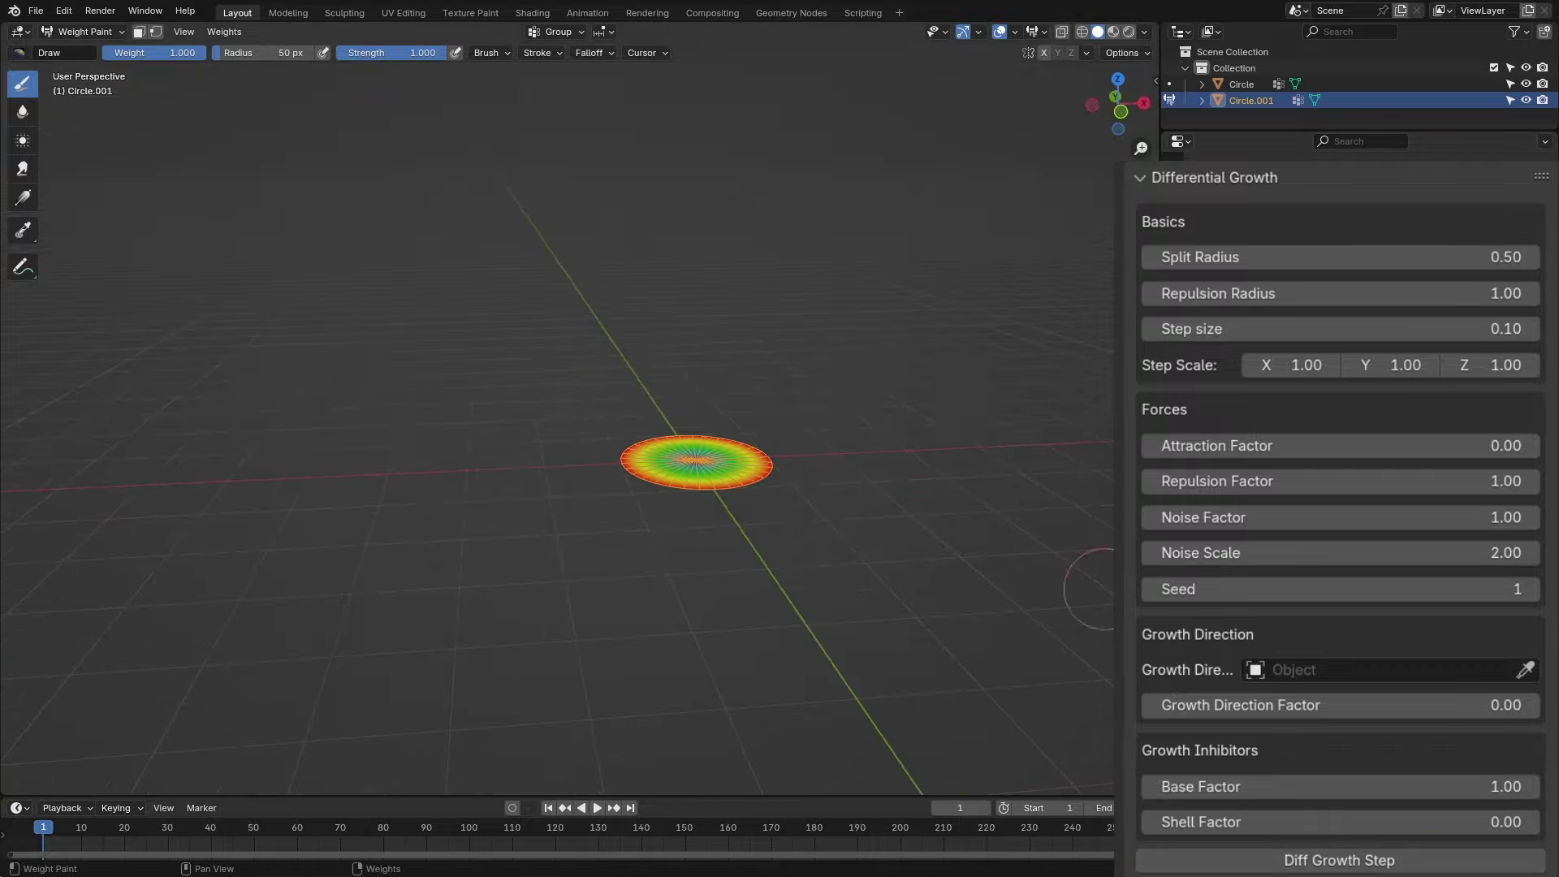
Step: Grow the disc with Split Radius 0.2, Shell Factor 1 and Growth Direction Factor 10, and continue with a Growth Direction Factor of 20
left_click_drag(1340, 705, 1446, 705)
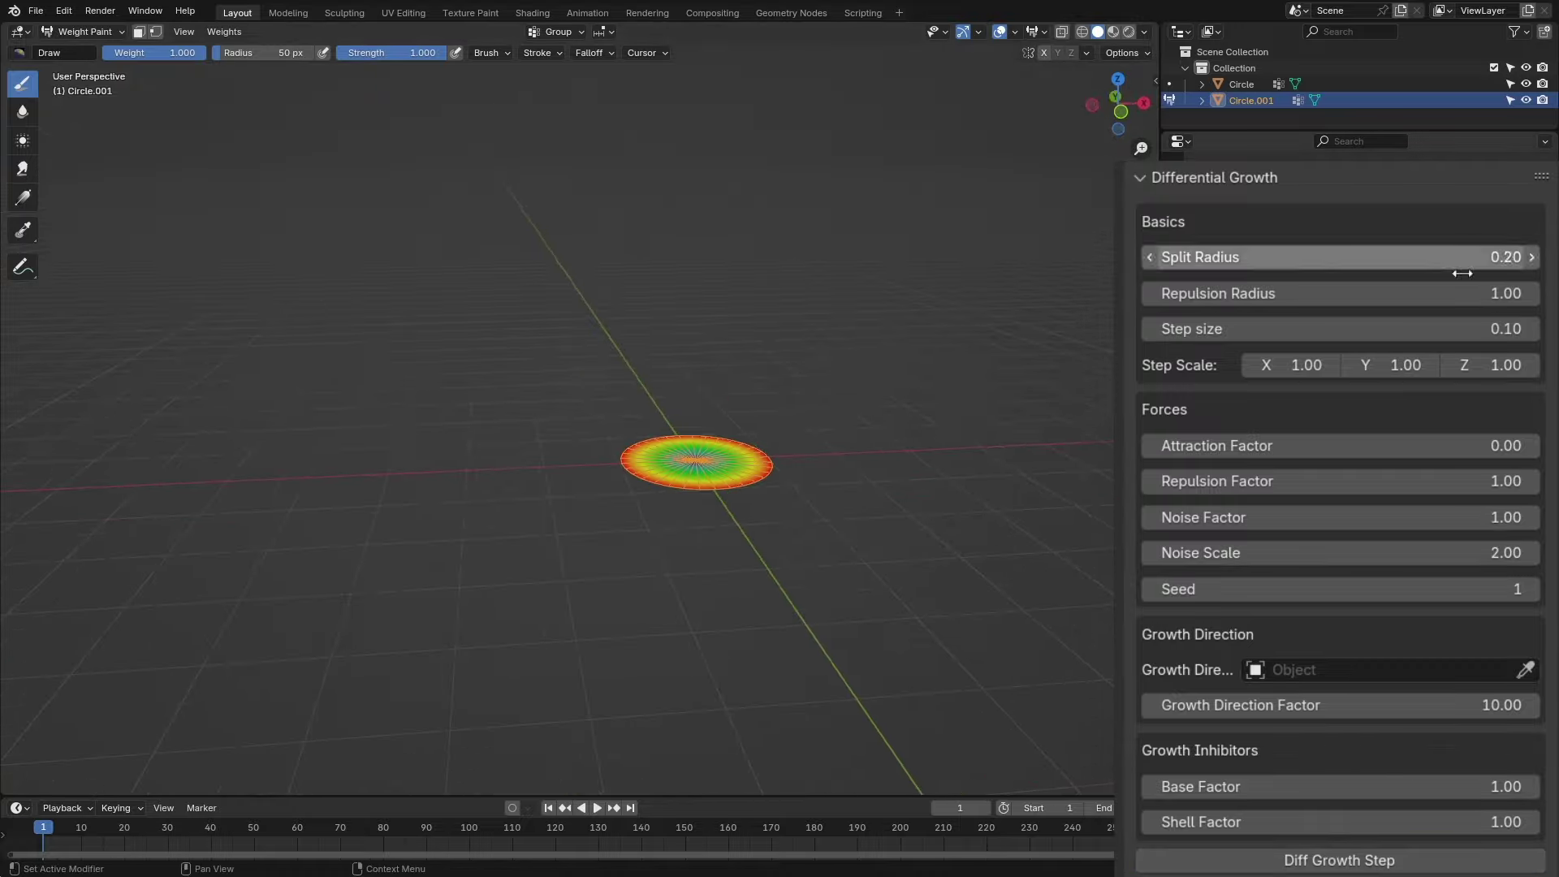
left_click(1362, 861)
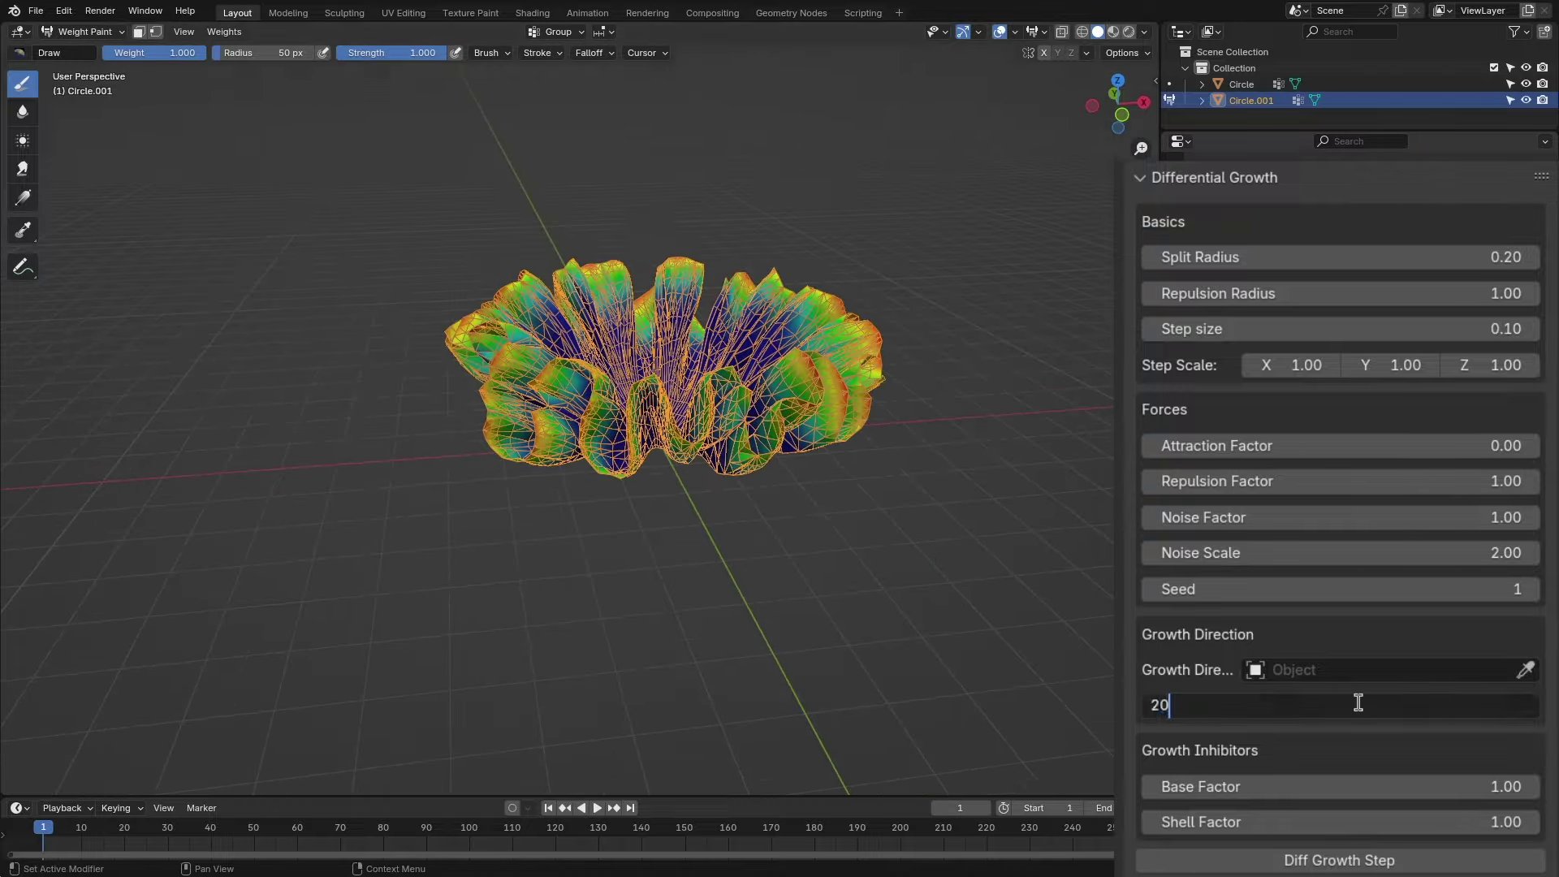
left_click(1288, 859)
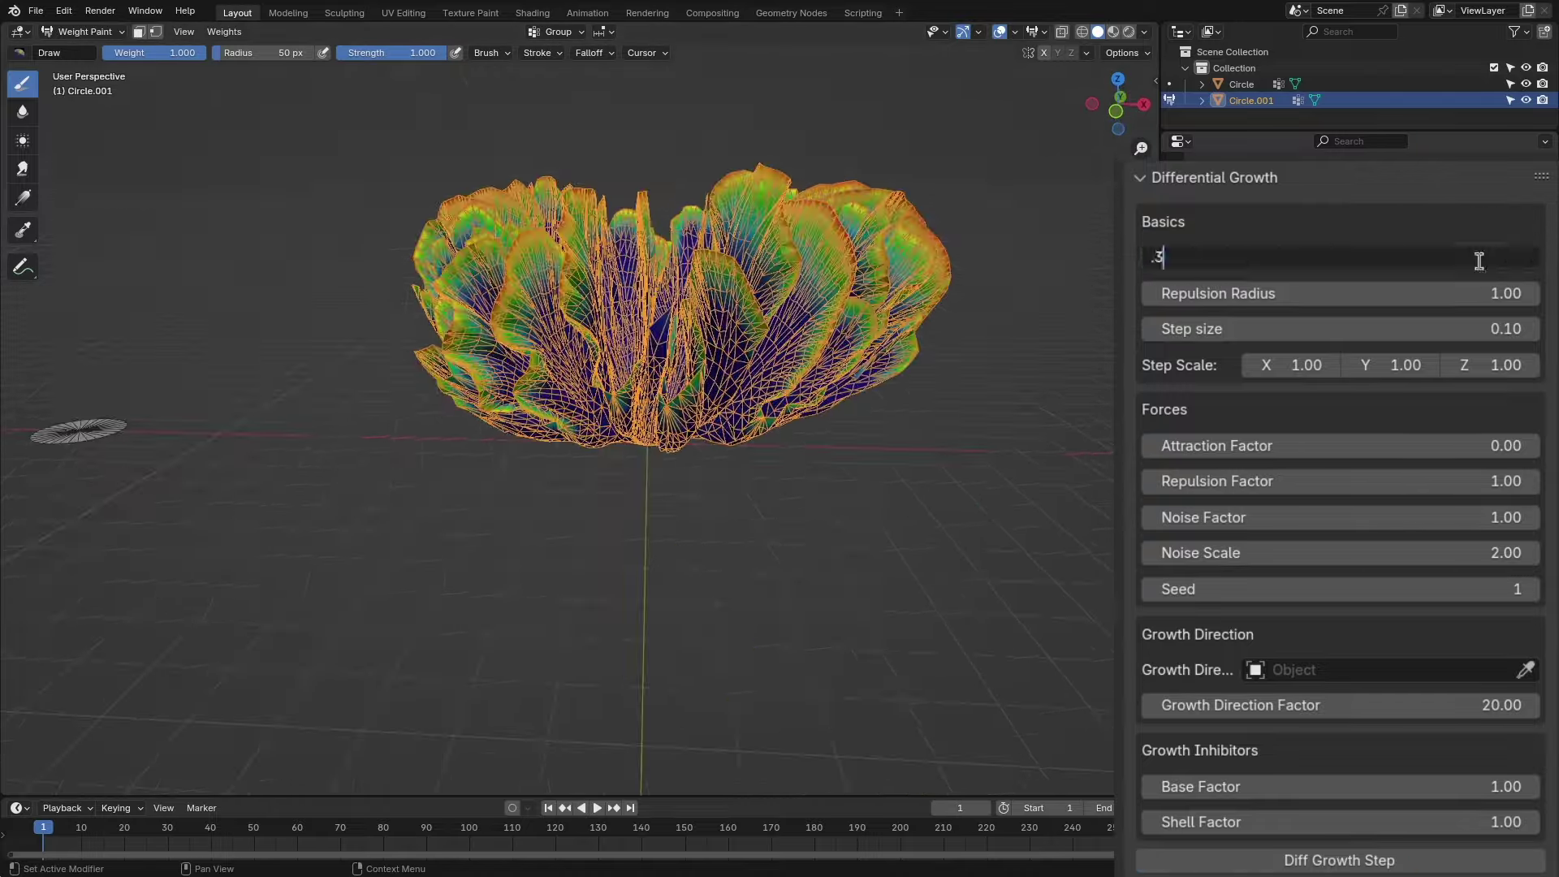
Step: Grow the ruffled mesh further with a Split Radius of 0.3 and then 0.1
left_click(1392, 861)
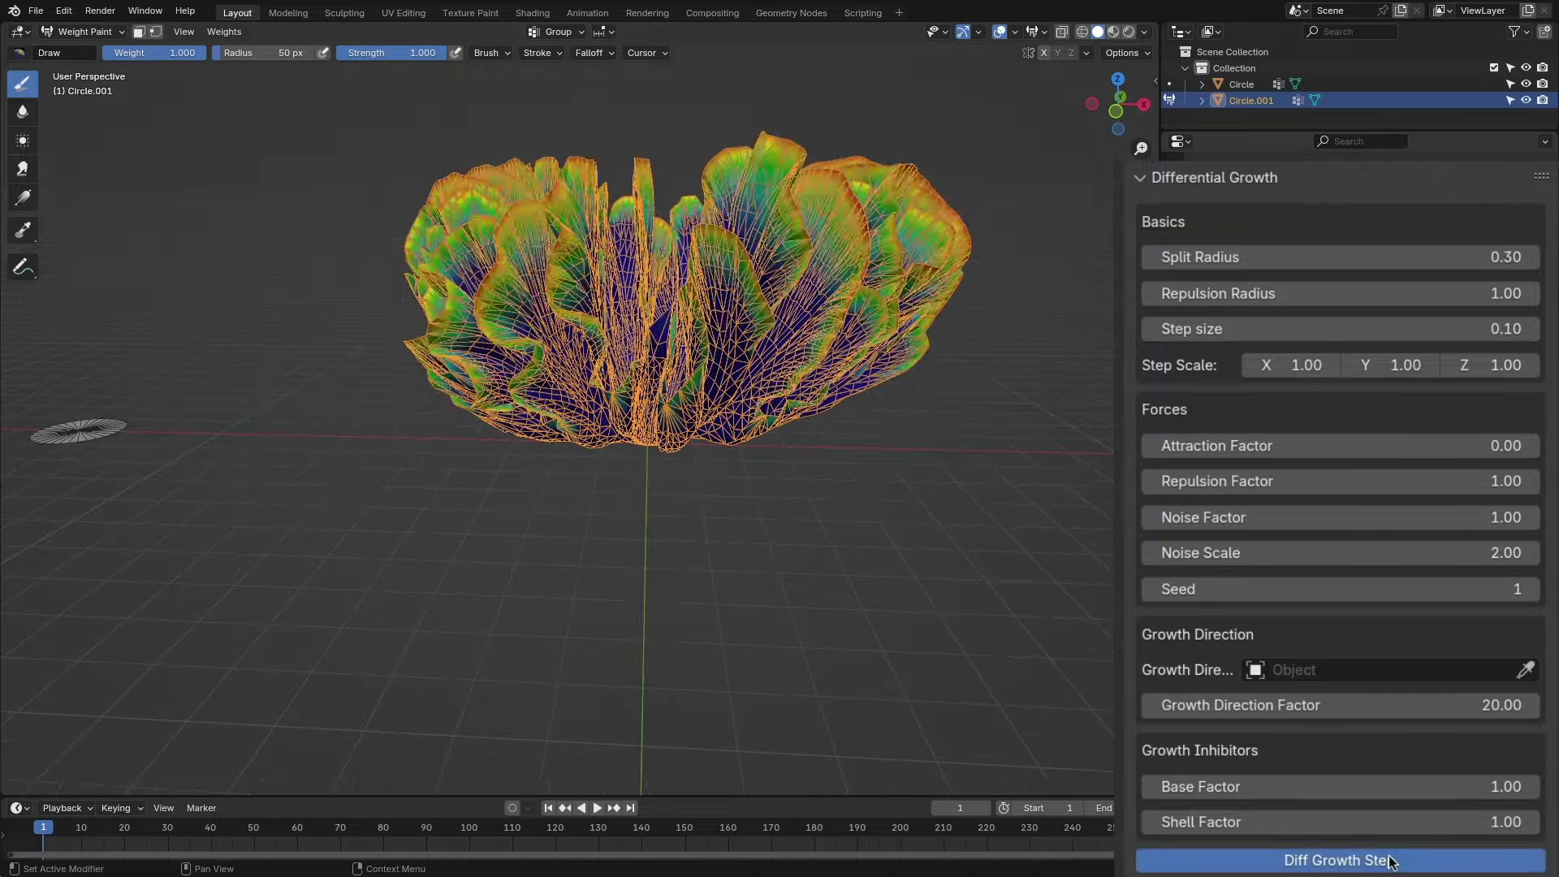
left_click_drag(1494, 257, 1462, 268)
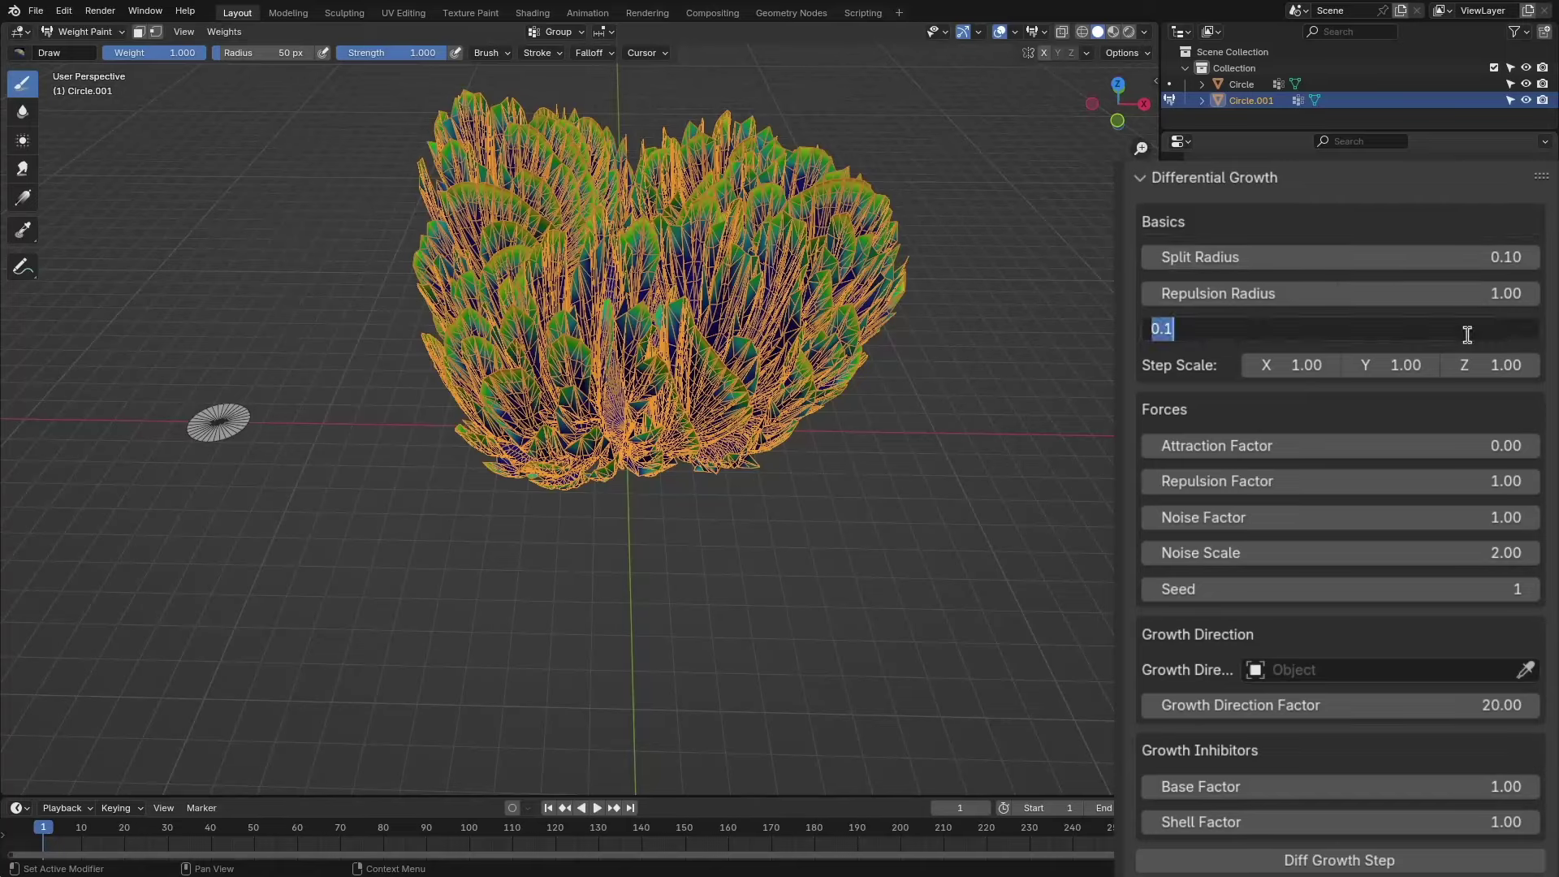
key("Return")
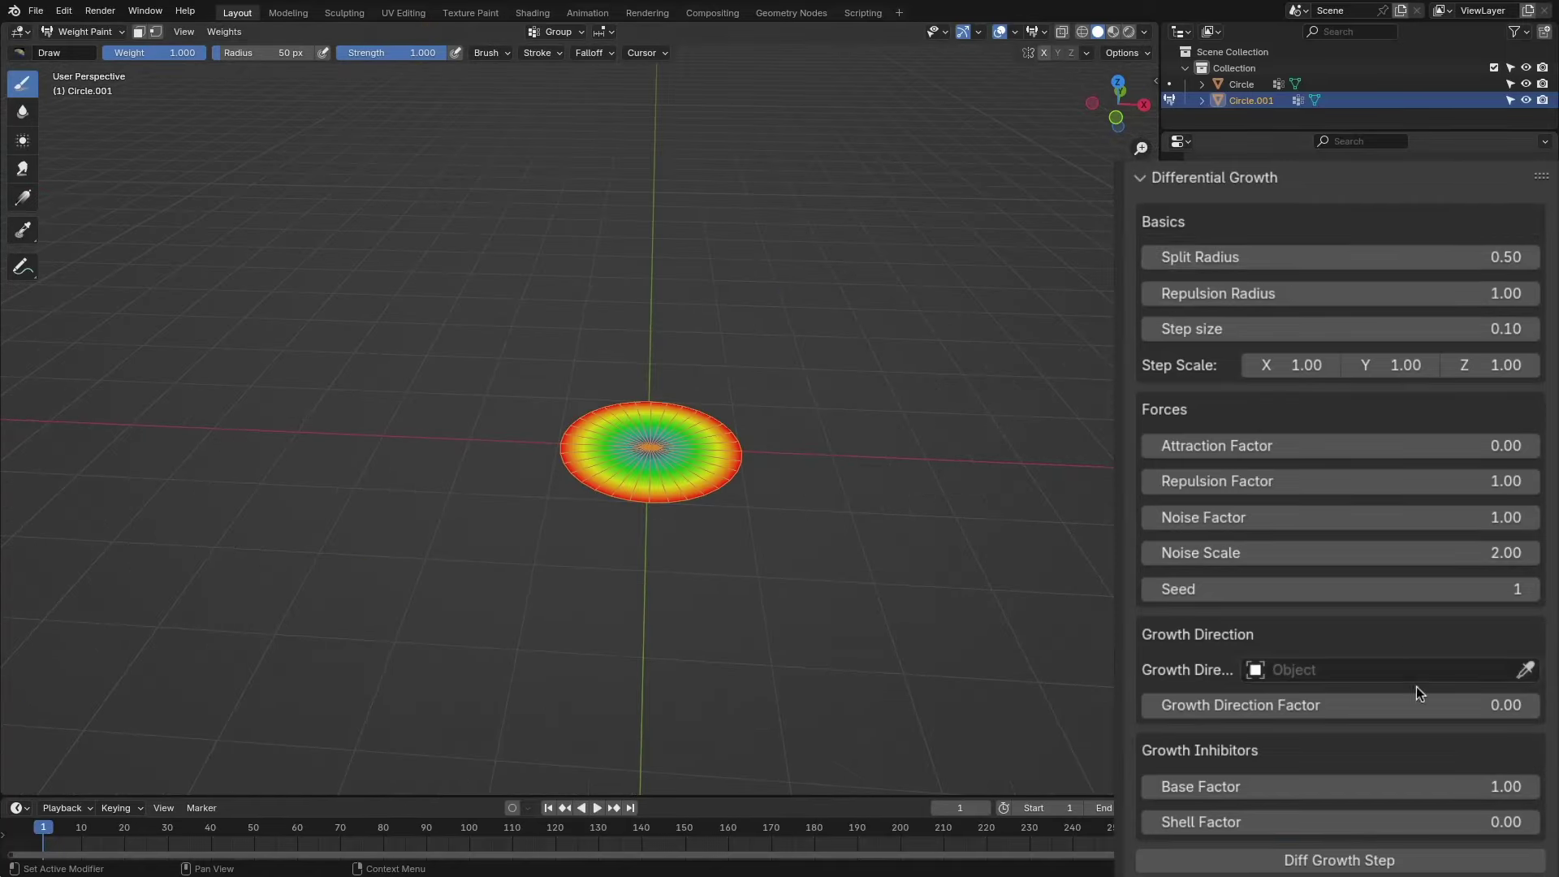
Step: Grow the disc with Noise Factor 7.84, Noise Scale 7.67, Growth Direction Factor 10, Shell Factor 1 and Split Radius 0.4
key("Return")
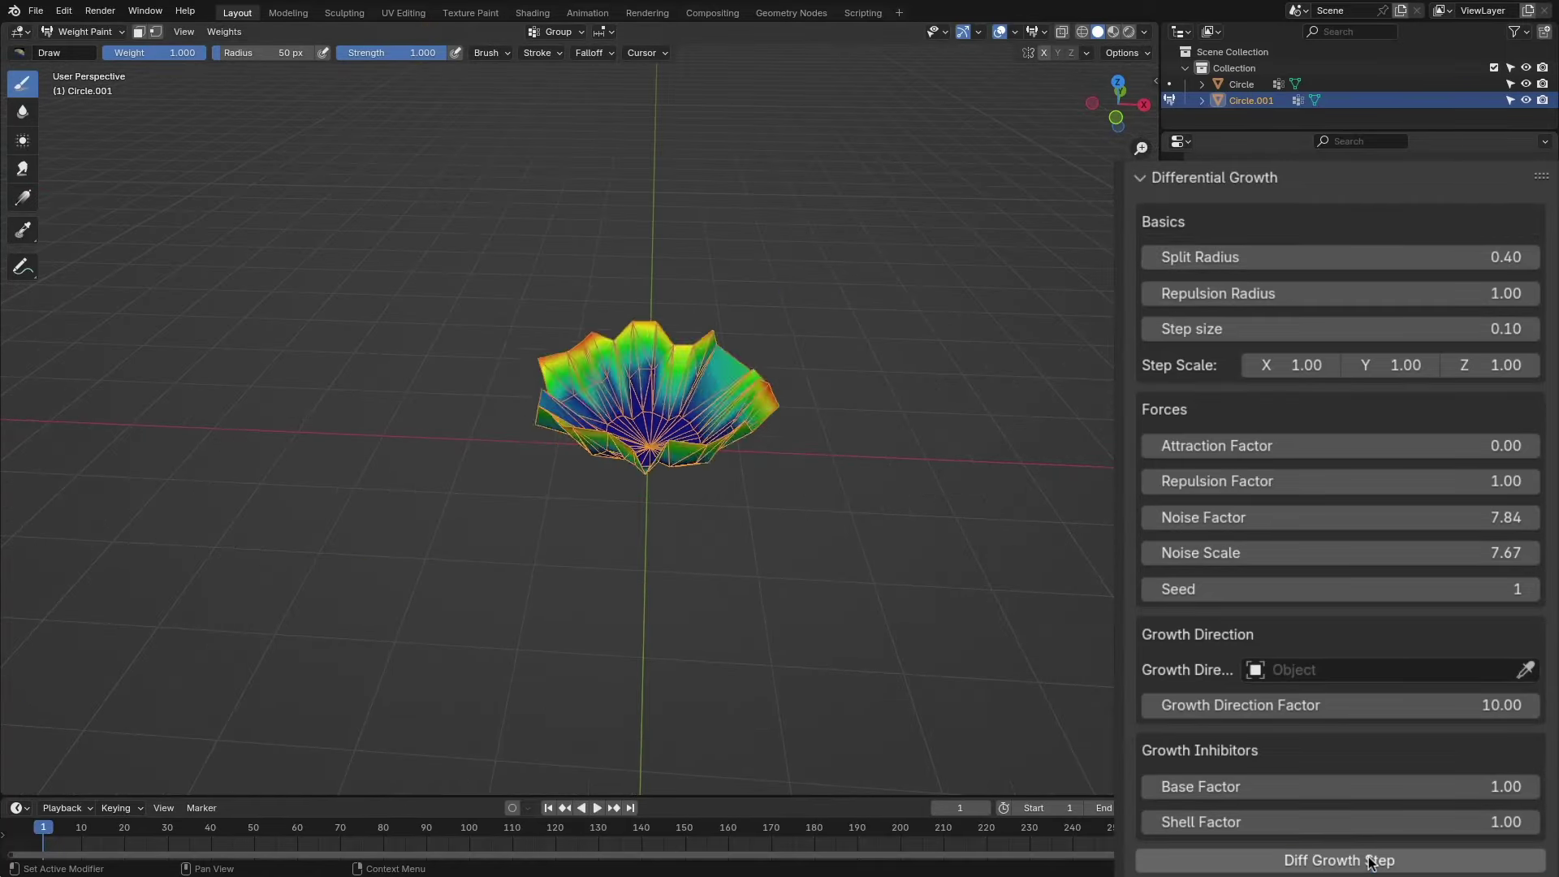
left_click(1371, 863)
Step: Set the Split Radius to 0.3 and grow the noisy cup into tall, broad lobes
left_click(1512, 257)
key("BackSpace")
left_click(1426, 257)
type("0.1")
key("Return")
left_click(1340, 860)
left_click(1290, 855)
middle_click_drag(812, 528, 812, 568)
left_click(1426, 257)
type("0.1")
key("Return")
left_click(1340, 860)
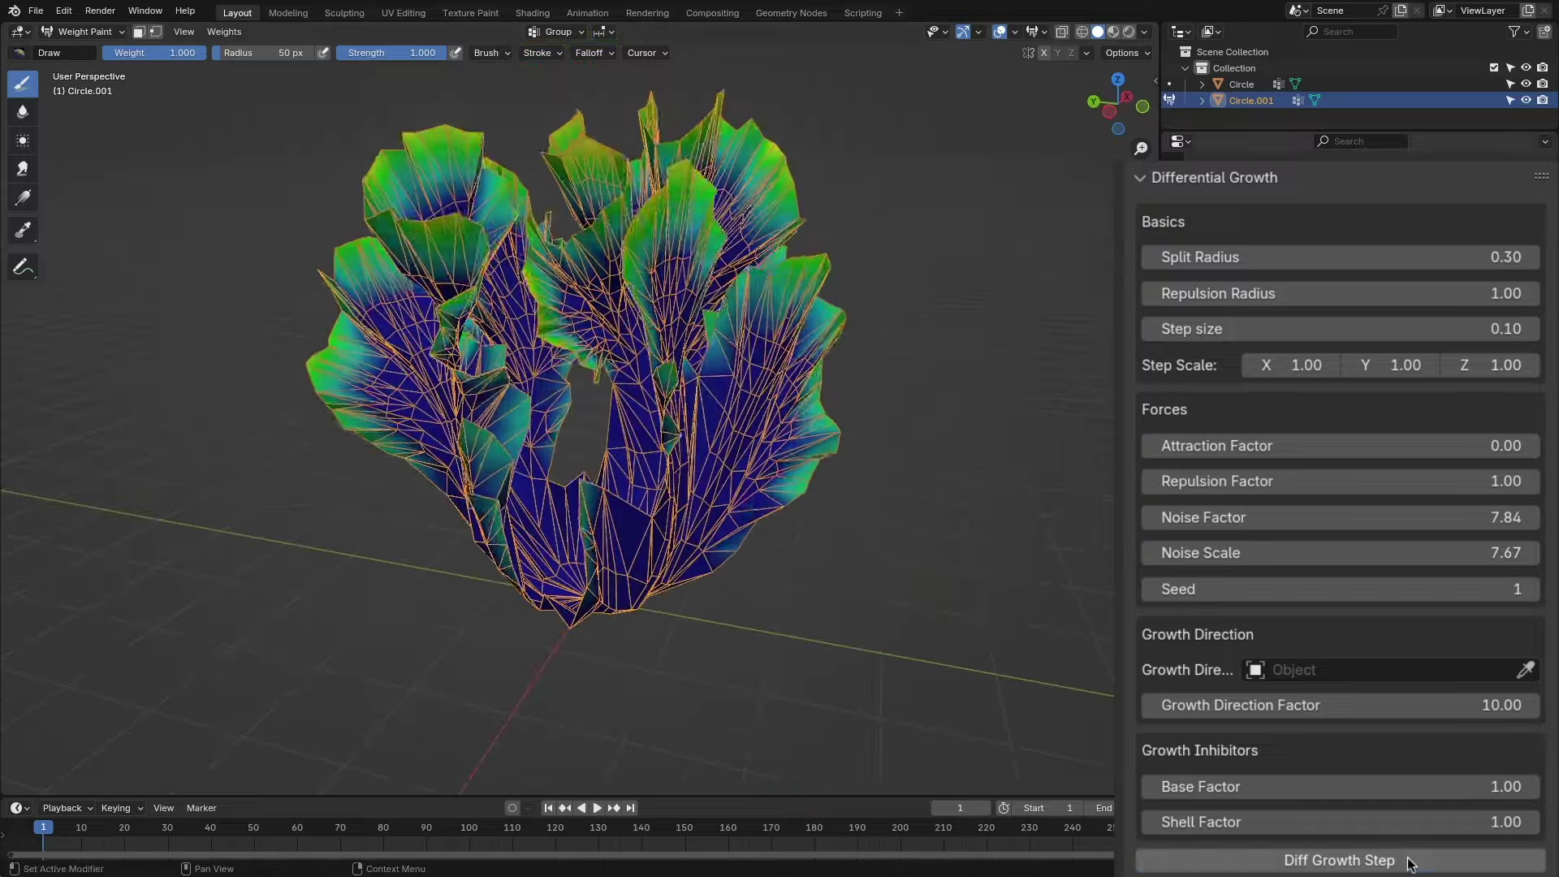
Step: Set the Split Radius to 0.1 and grow finer fronds on the lobed mesh
left_click(1455, 256)
type("0.1")
key("Return")
left_click(1393, 862)
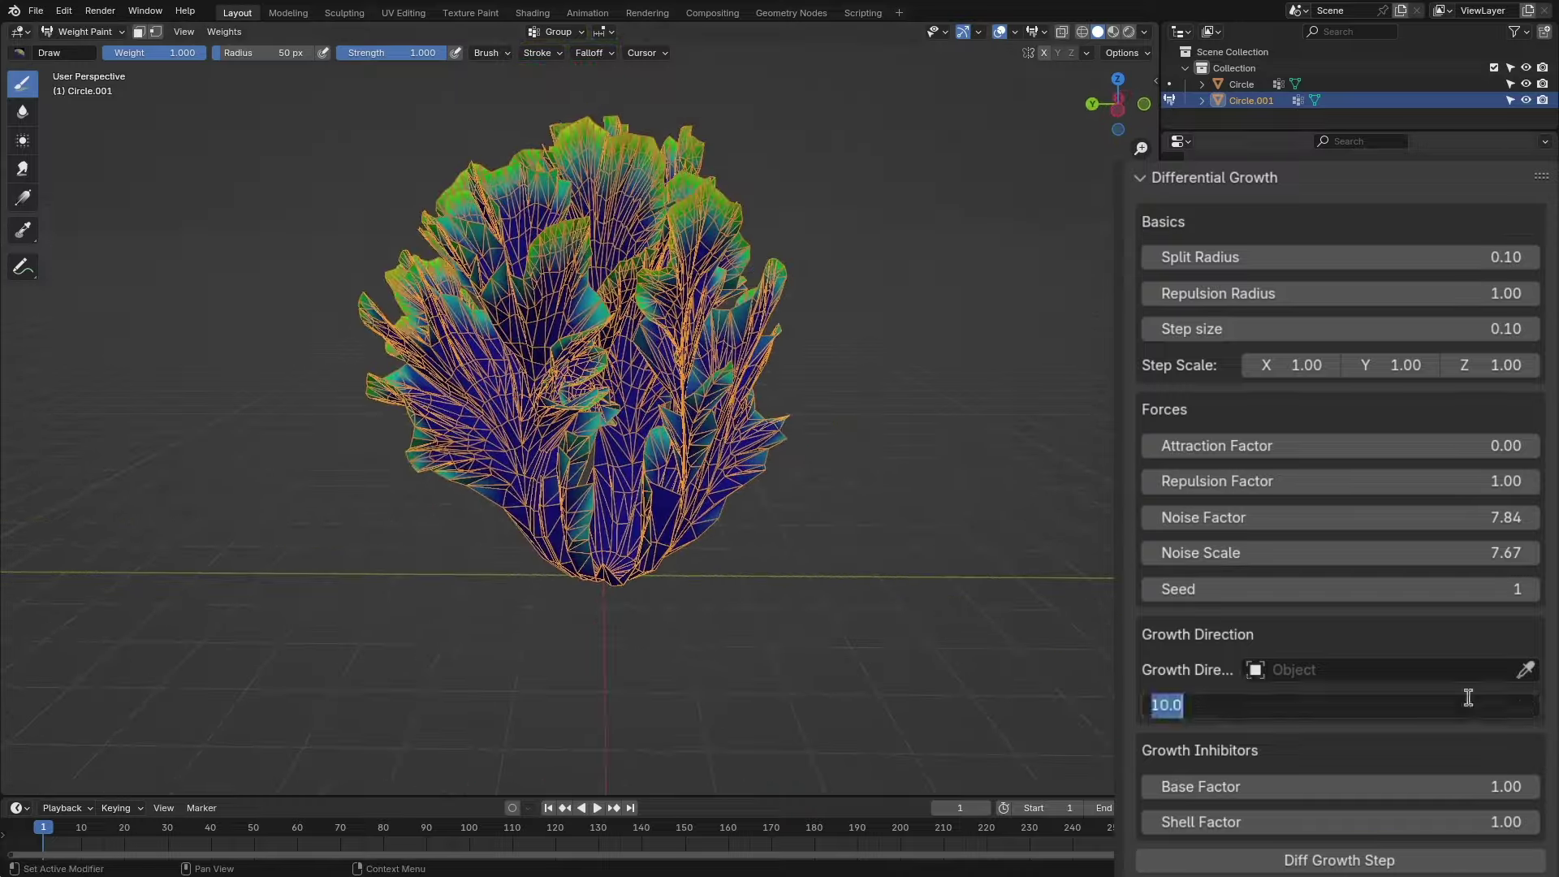